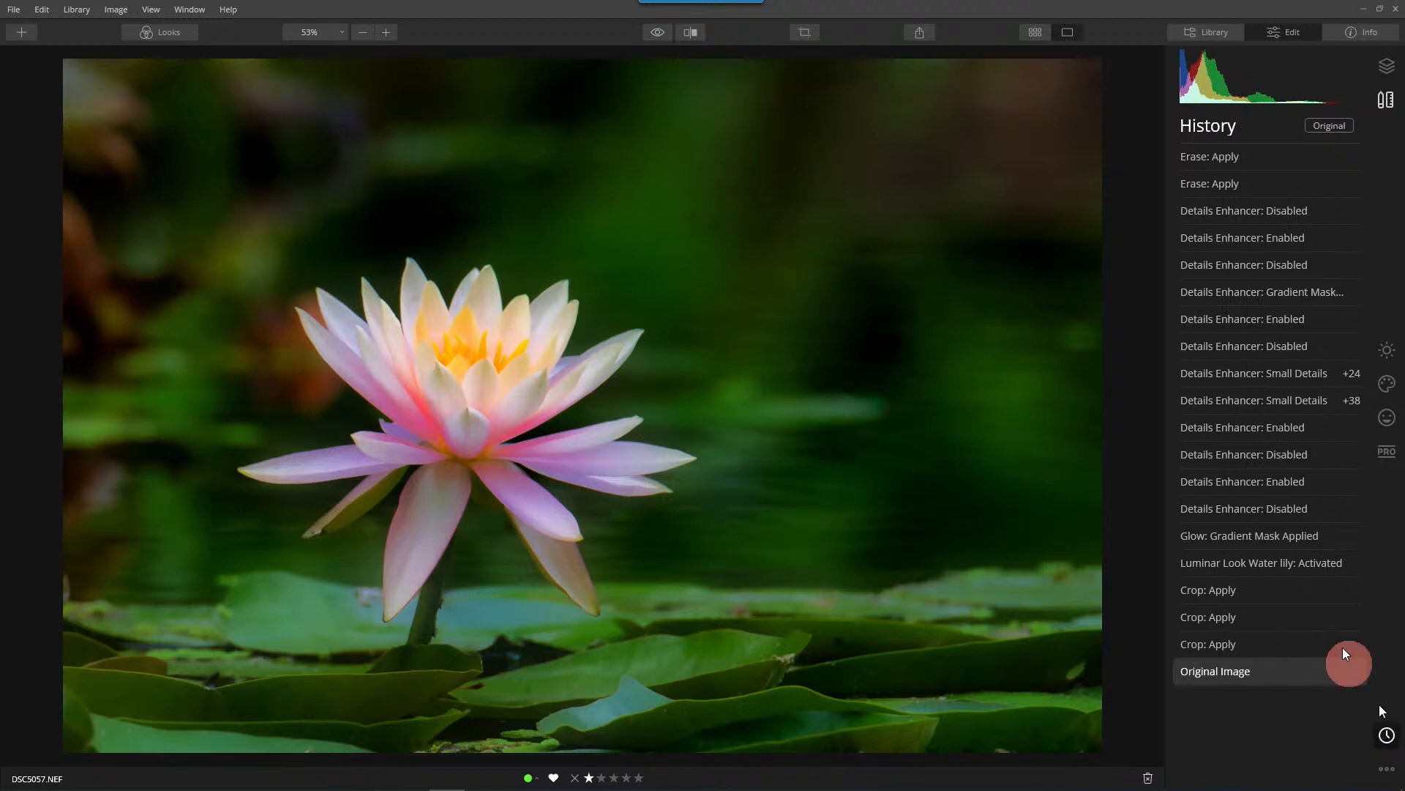
- Collapse the Vignette filter and make the base layer _DSC5057.NEF the active layer
click(1387, 350)
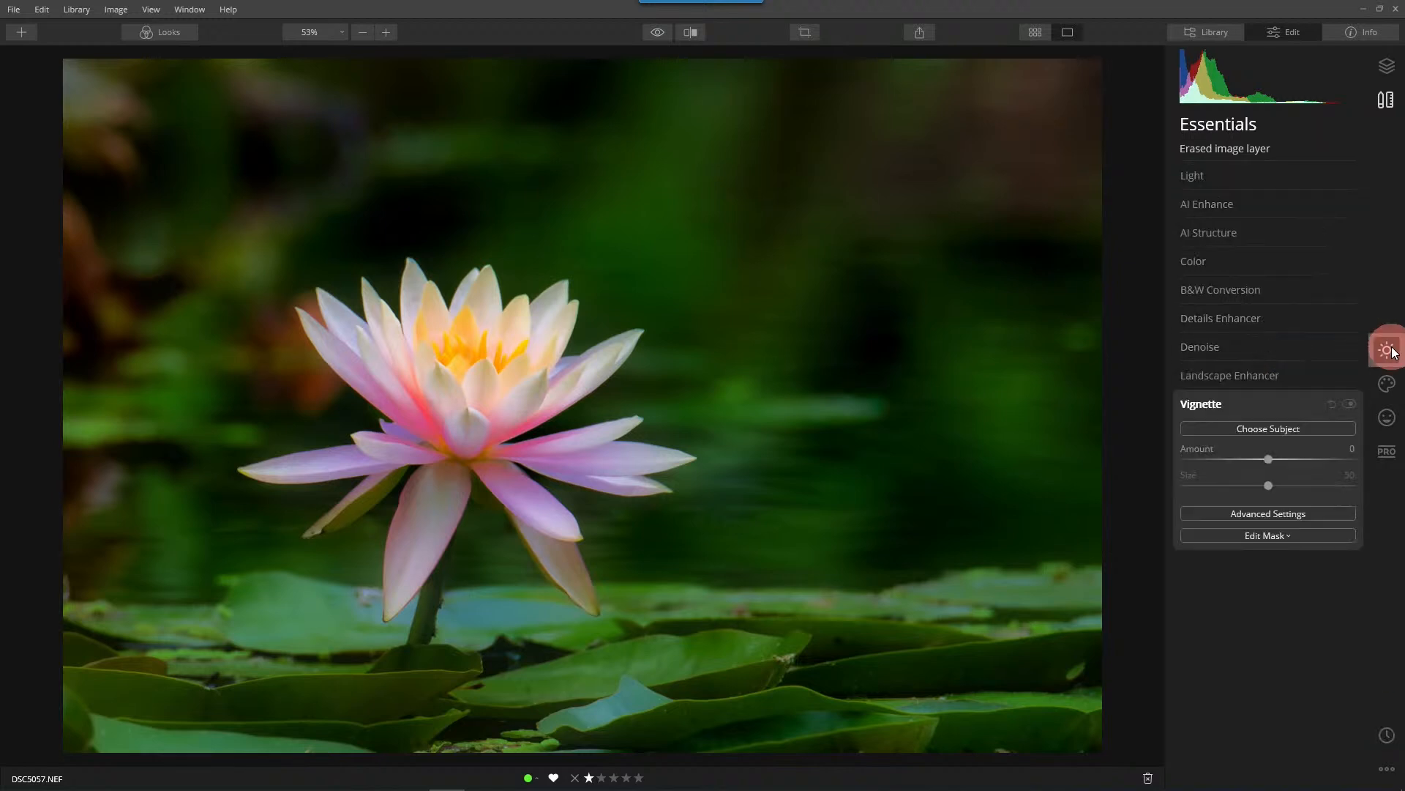
click(1206, 406)
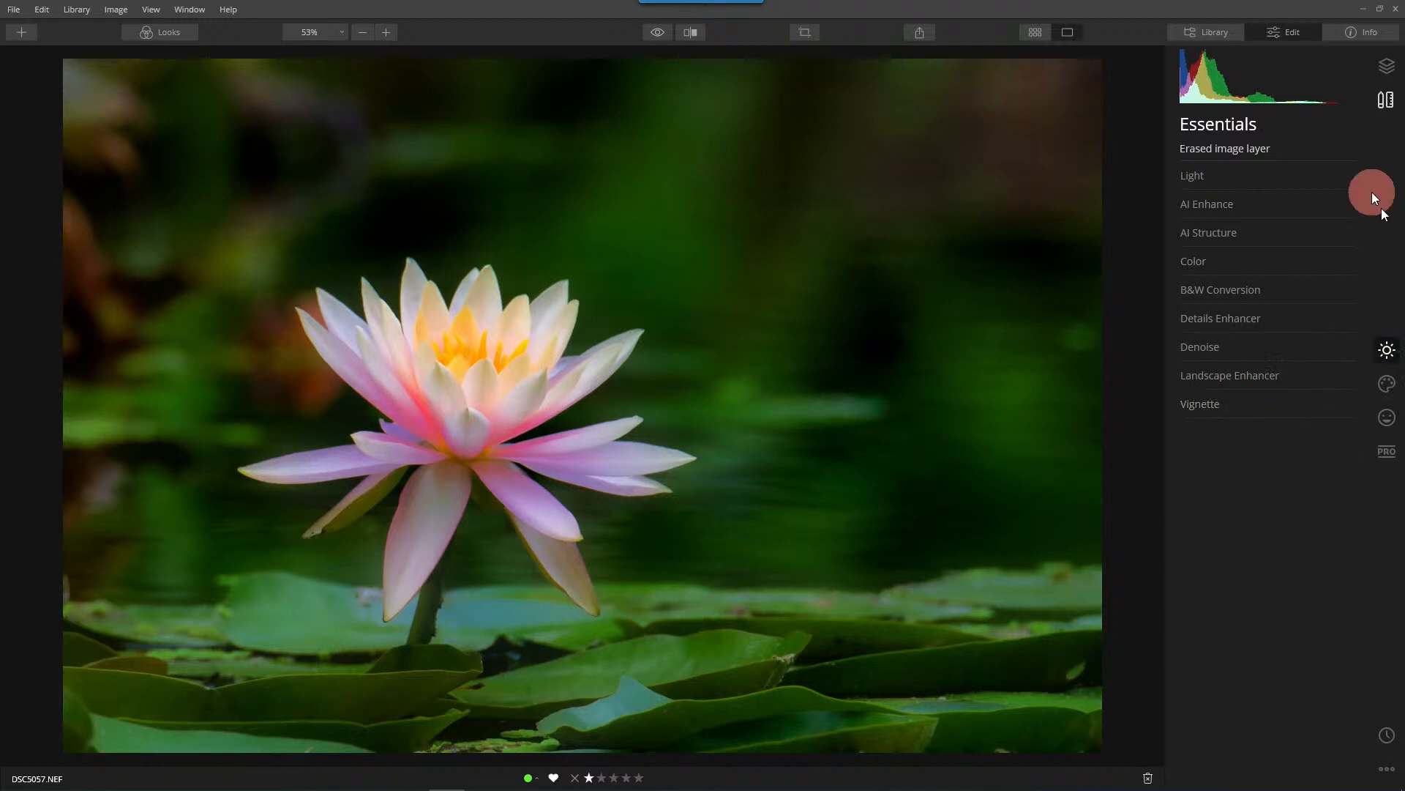
click(1386, 100)
click(1387, 66)
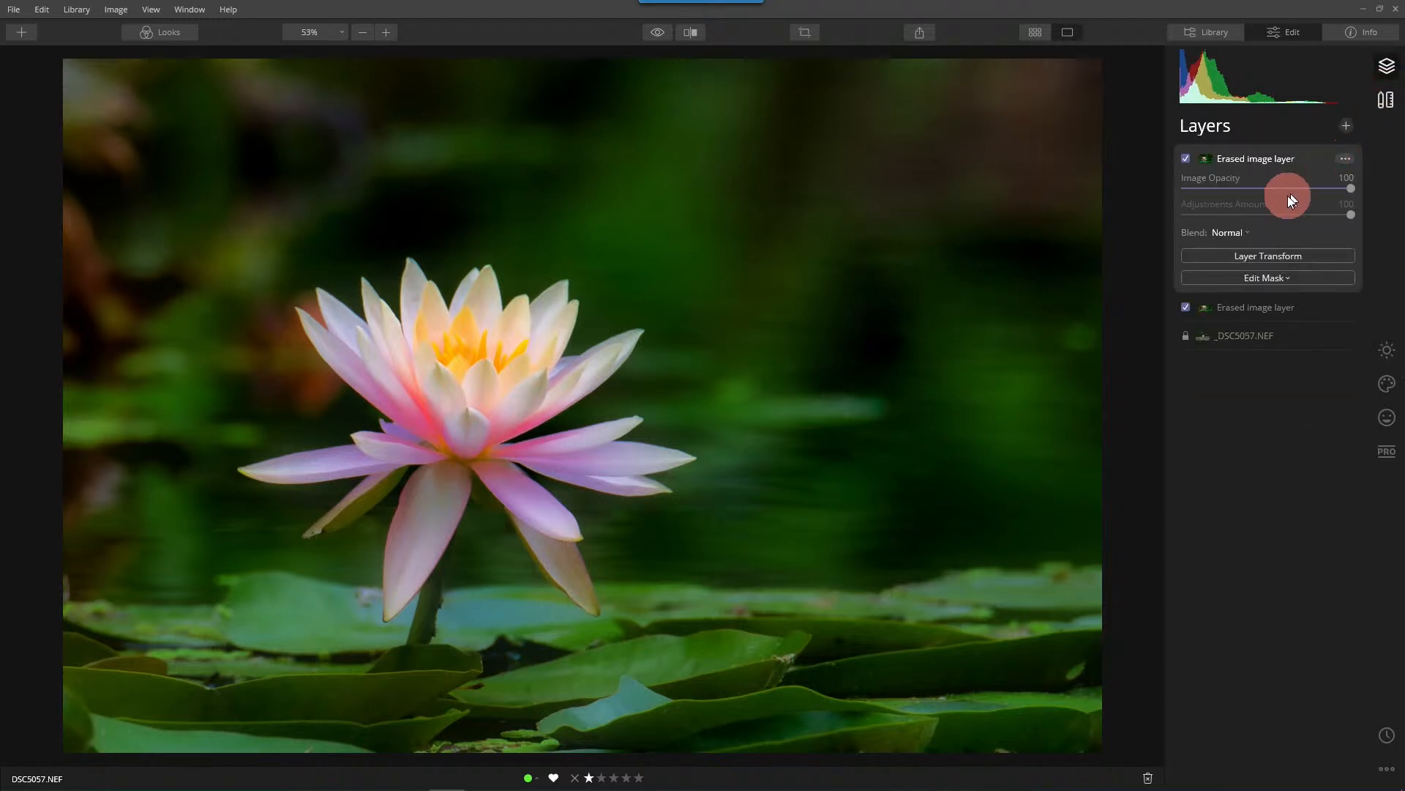
click(1249, 337)
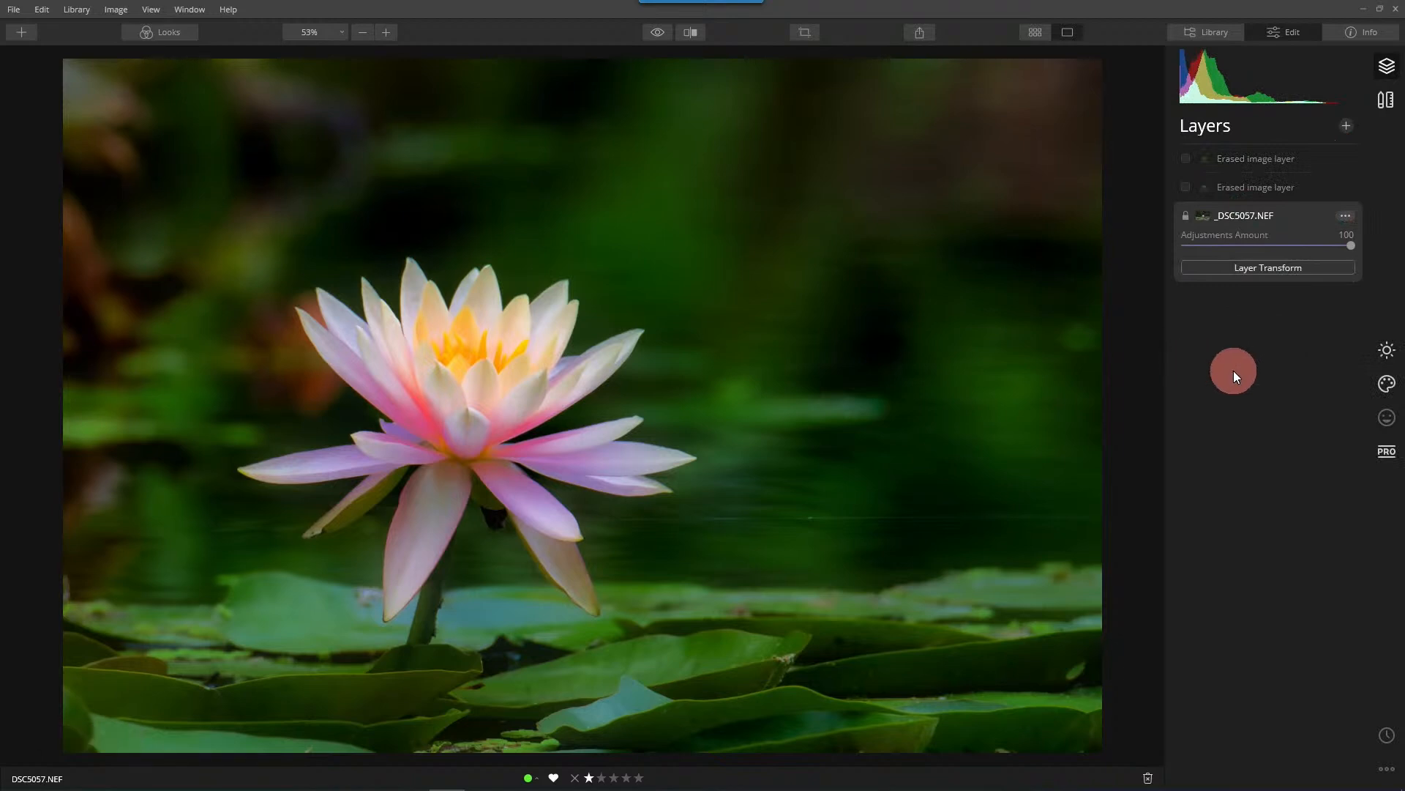
- Review which Essentials, Creative and Professional filters are applied to the _DSC5057.NEF layer
click(1387, 348)
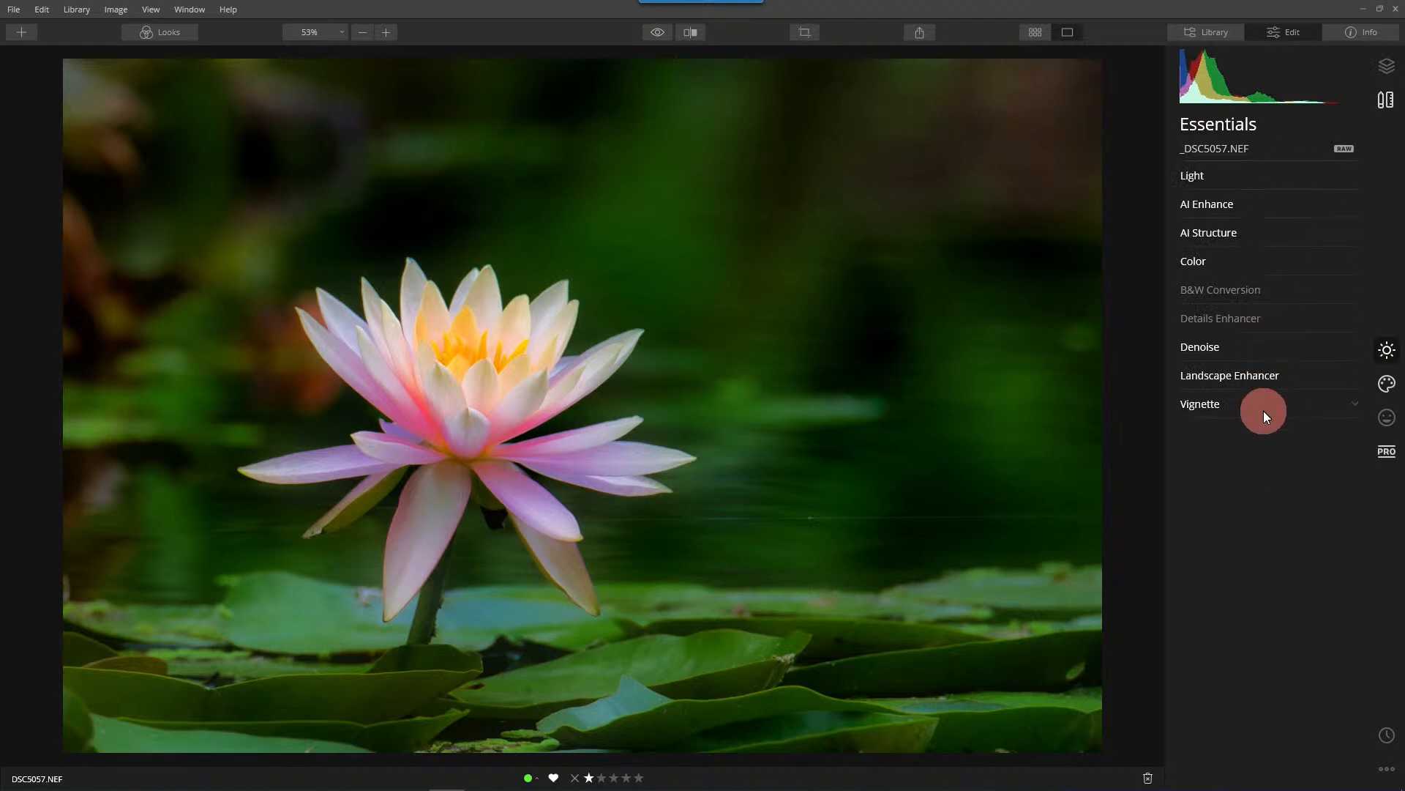
click(1395, 383)
click(1227, 404)
click(1393, 469)
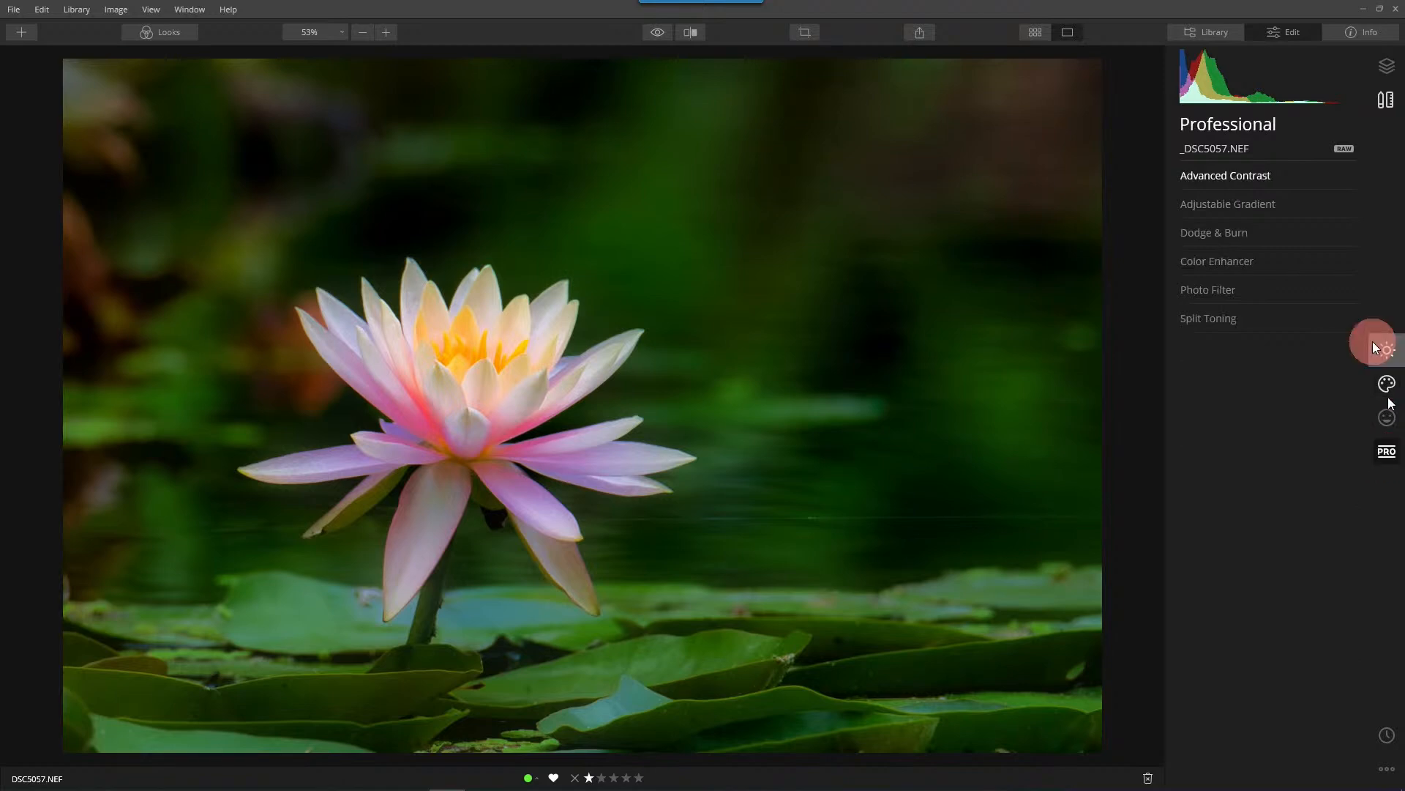
- Examine the Advanced Contrast settings and compare the photo with the filter disabled and enabled
click(1259, 178)
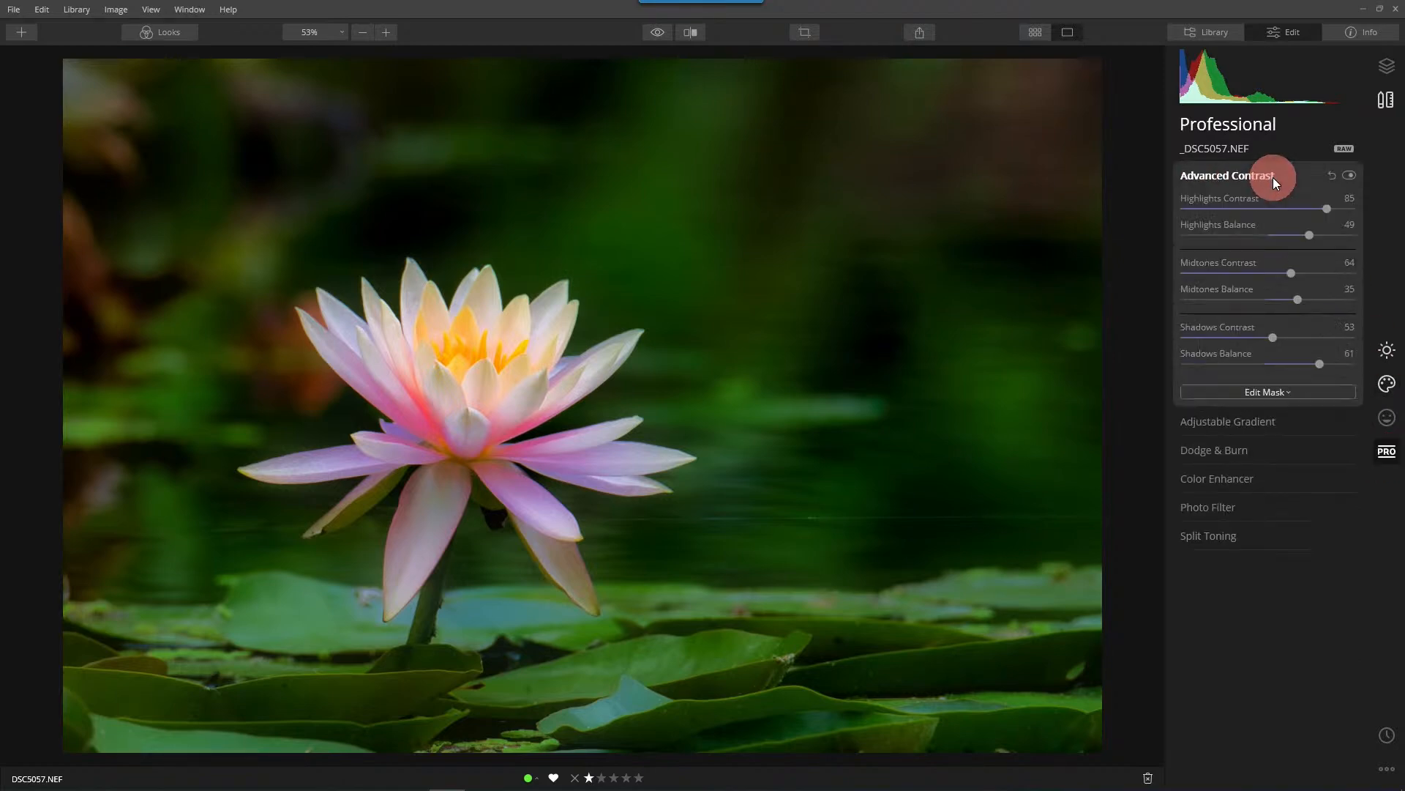
click(1352, 174)
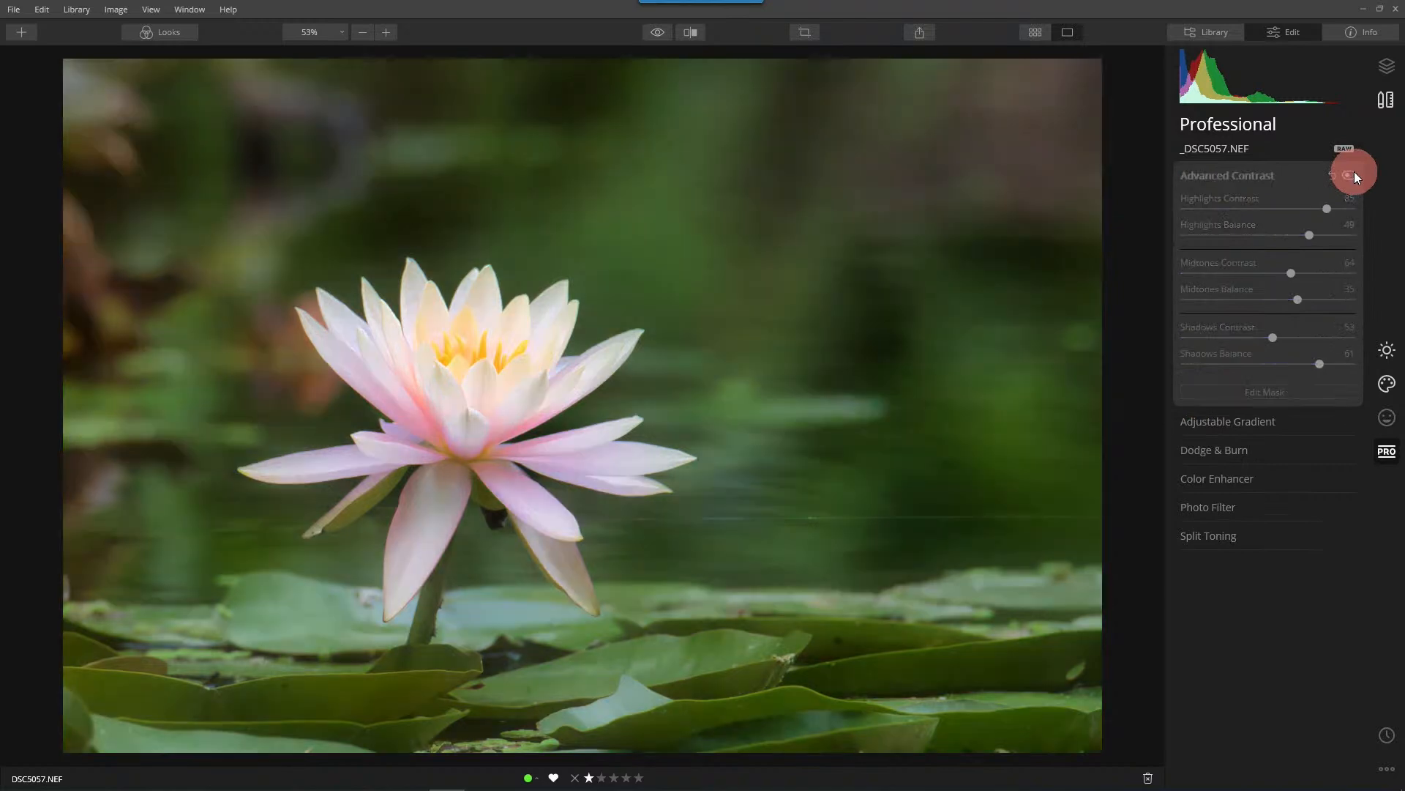
click(1354, 173)
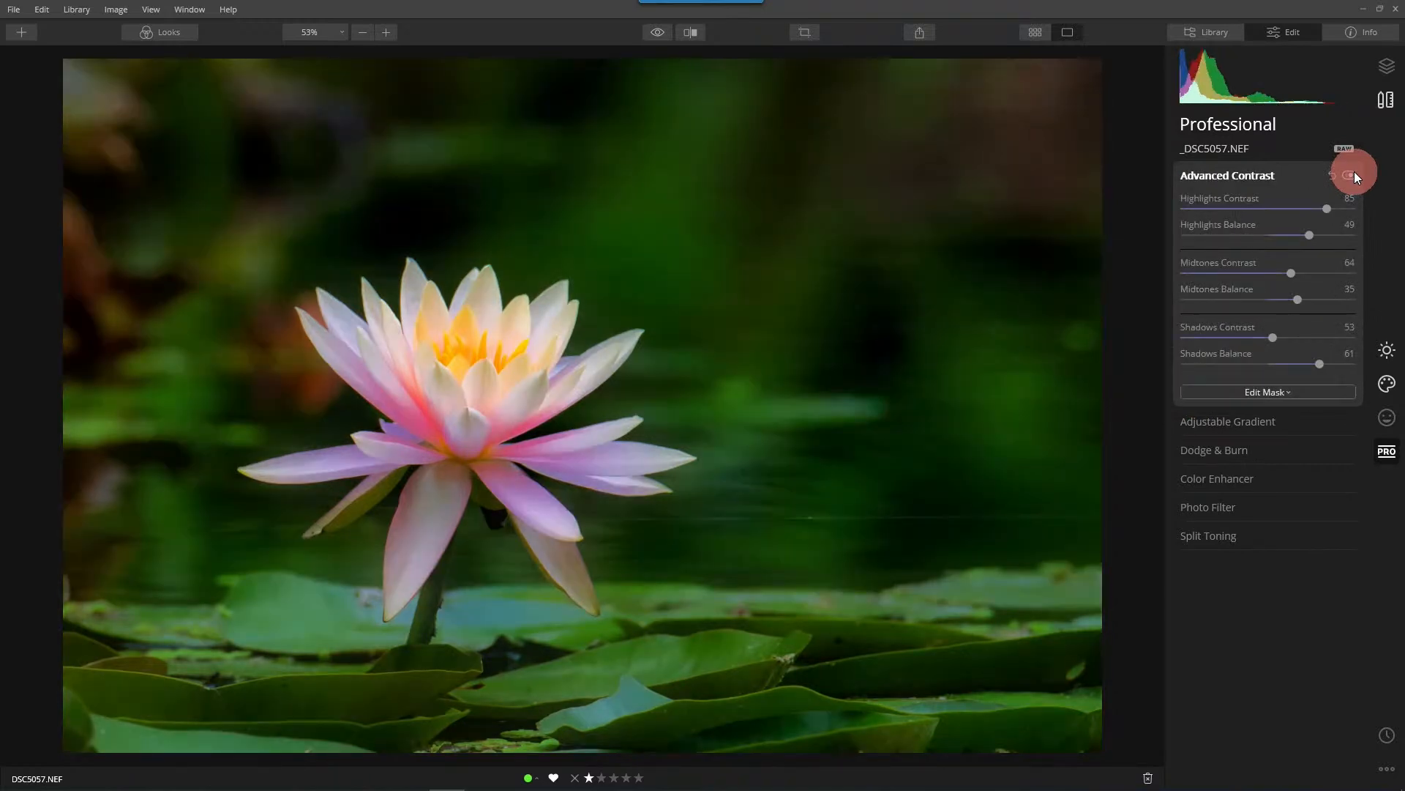
key(alt+Tab)
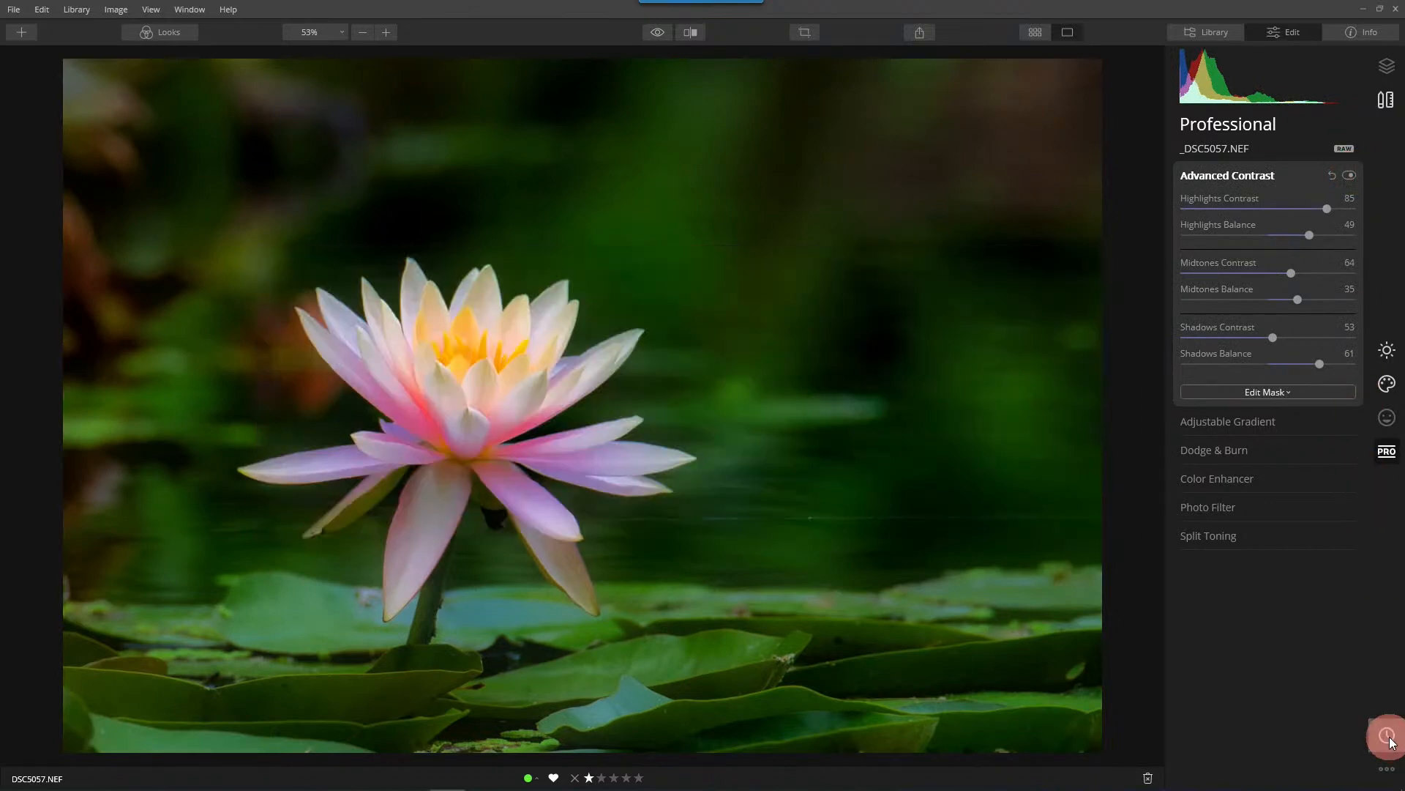
- Revert the photo's edit history to the last crop, before the Water lily Look was activated
click(1387, 736)
click(1259, 745)
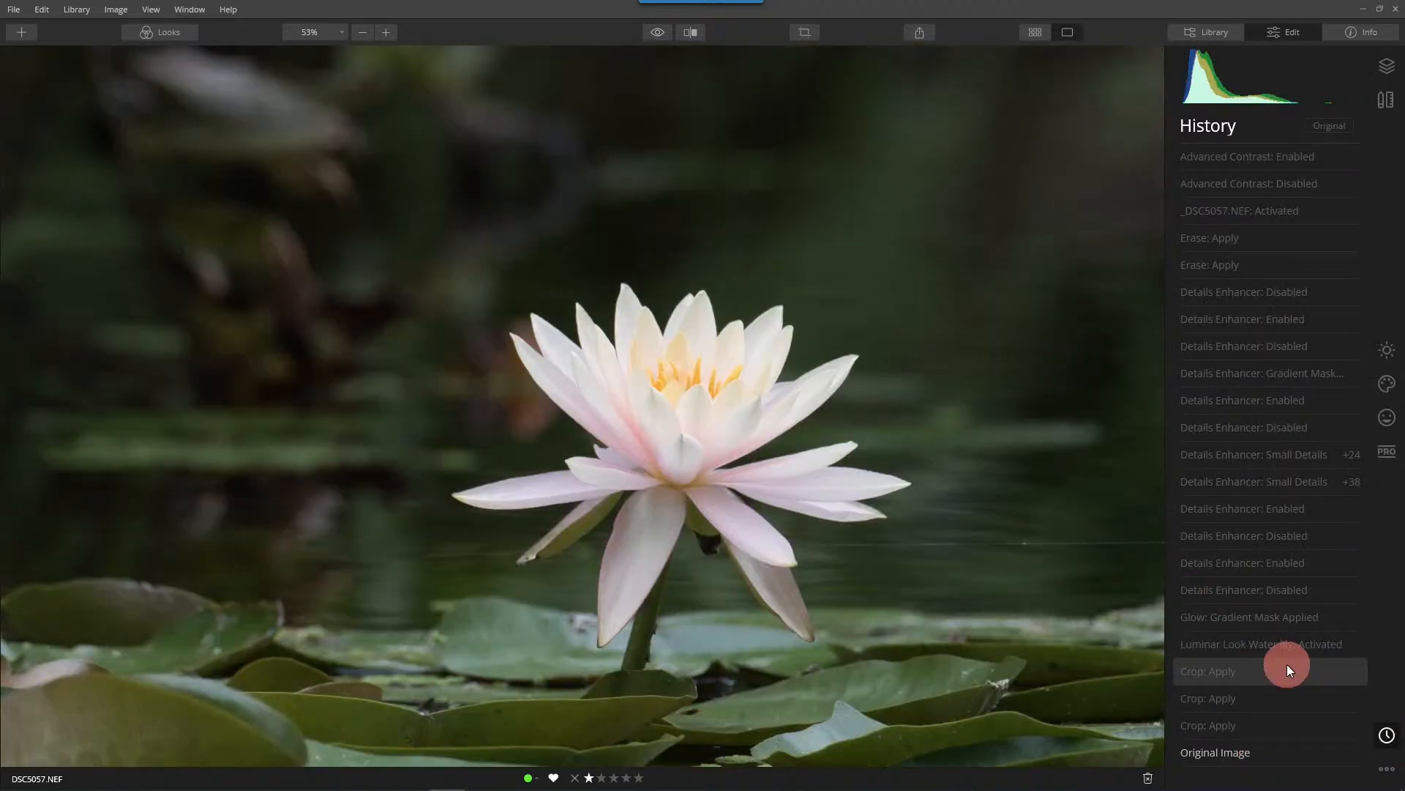
click(1287, 669)
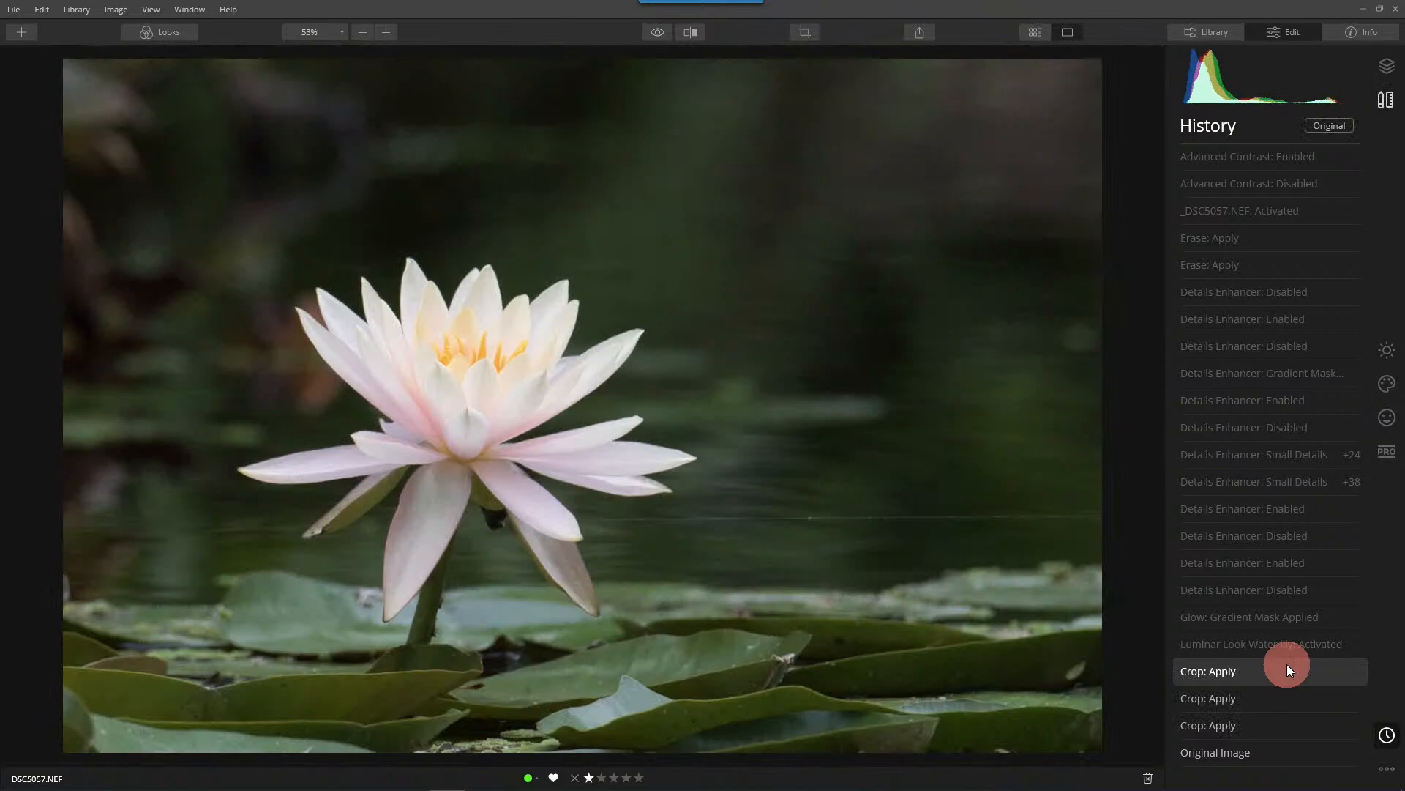
- Apply the AI Image Enhancer Look from the Essentials collection of Luminar Looks
click(161, 33)
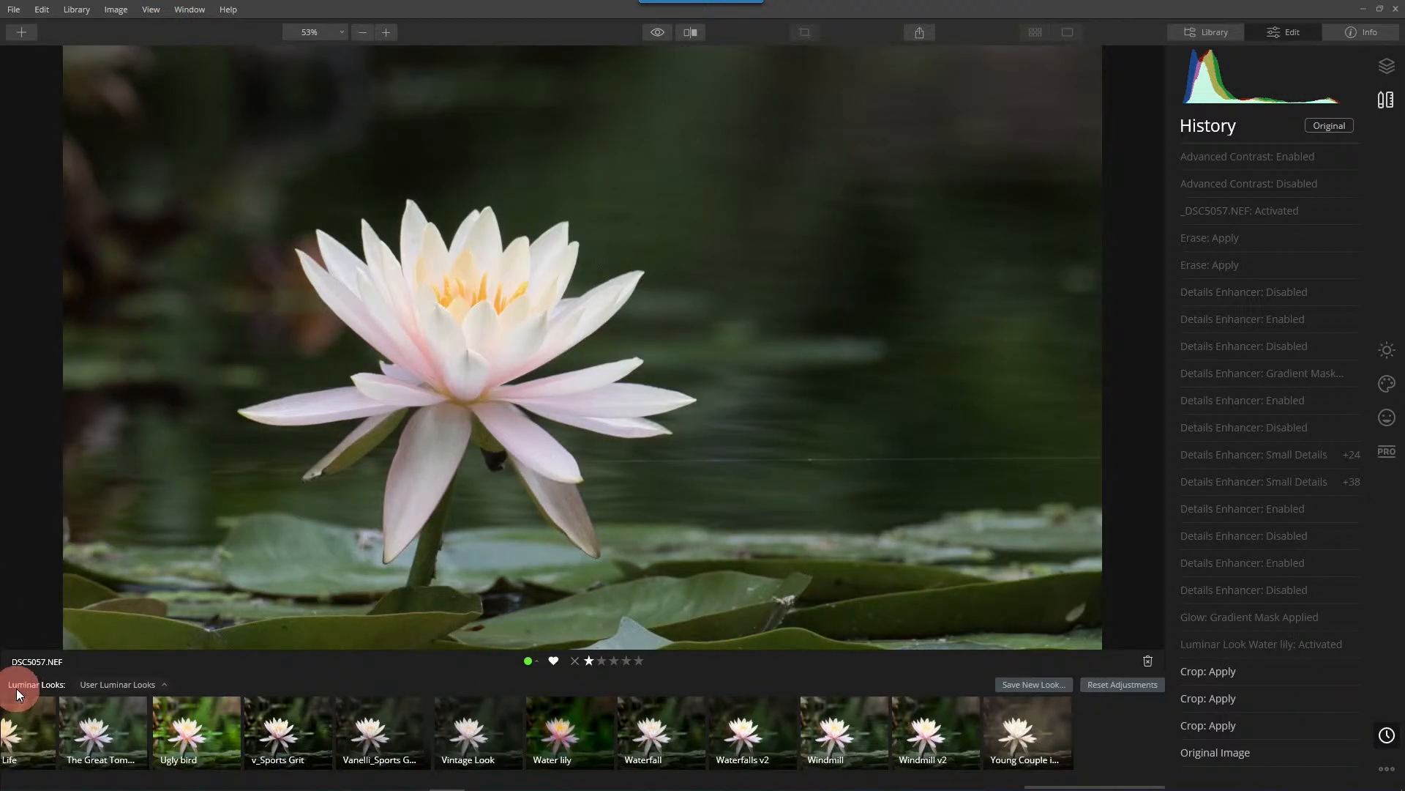
click(89, 686)
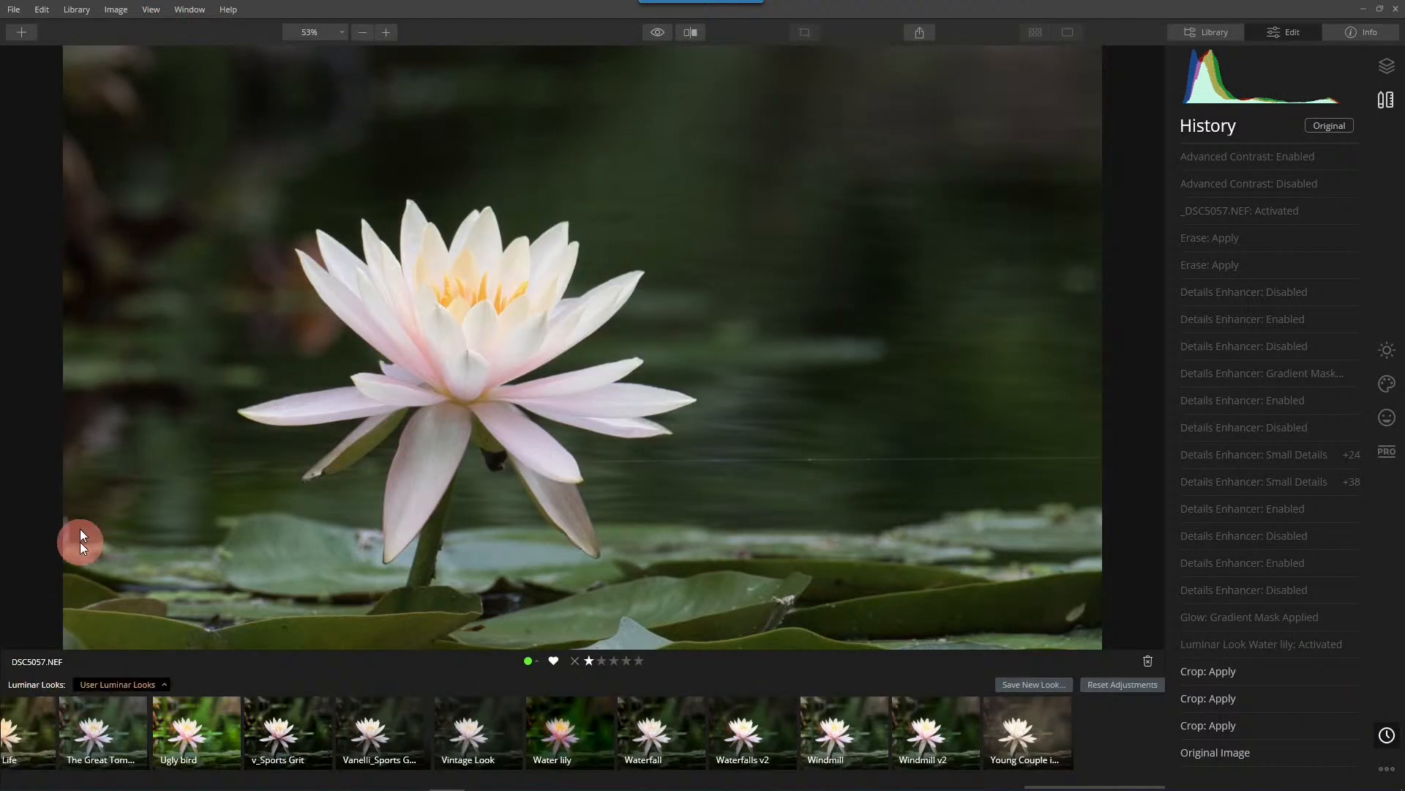
click(84, 334)
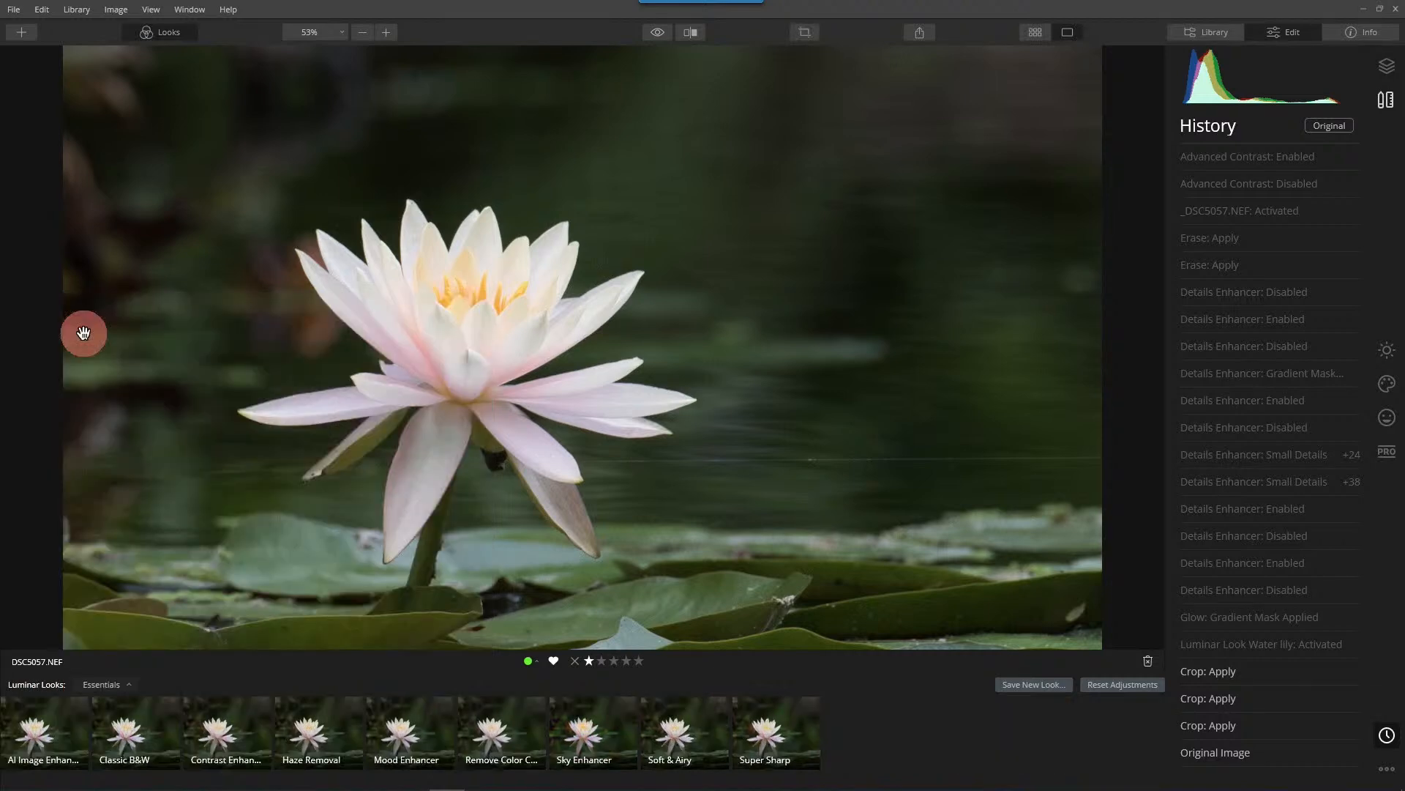
click(45, 718)
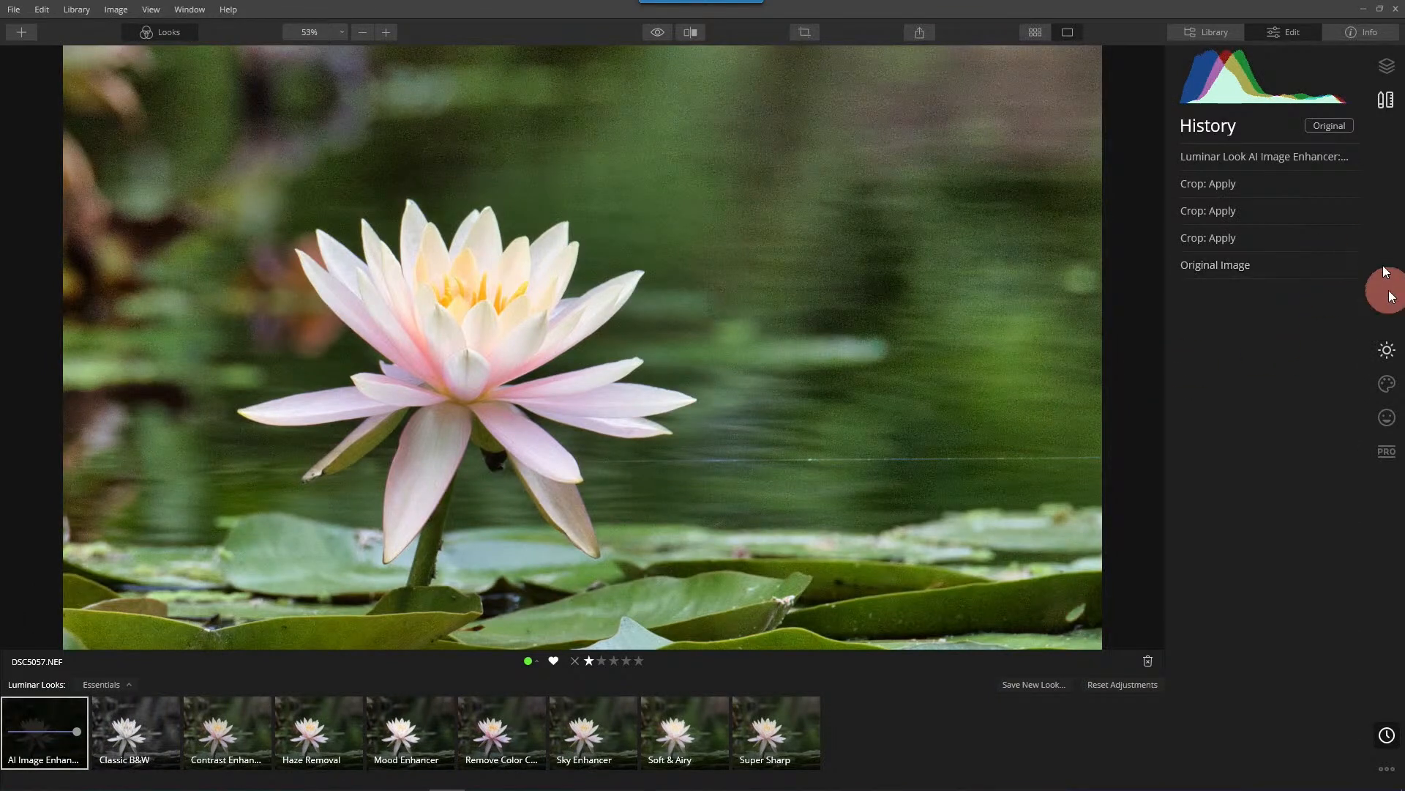
- Check the AI Enhance settings and set Blacks to -57 in the Light filter
click(1388, 350)
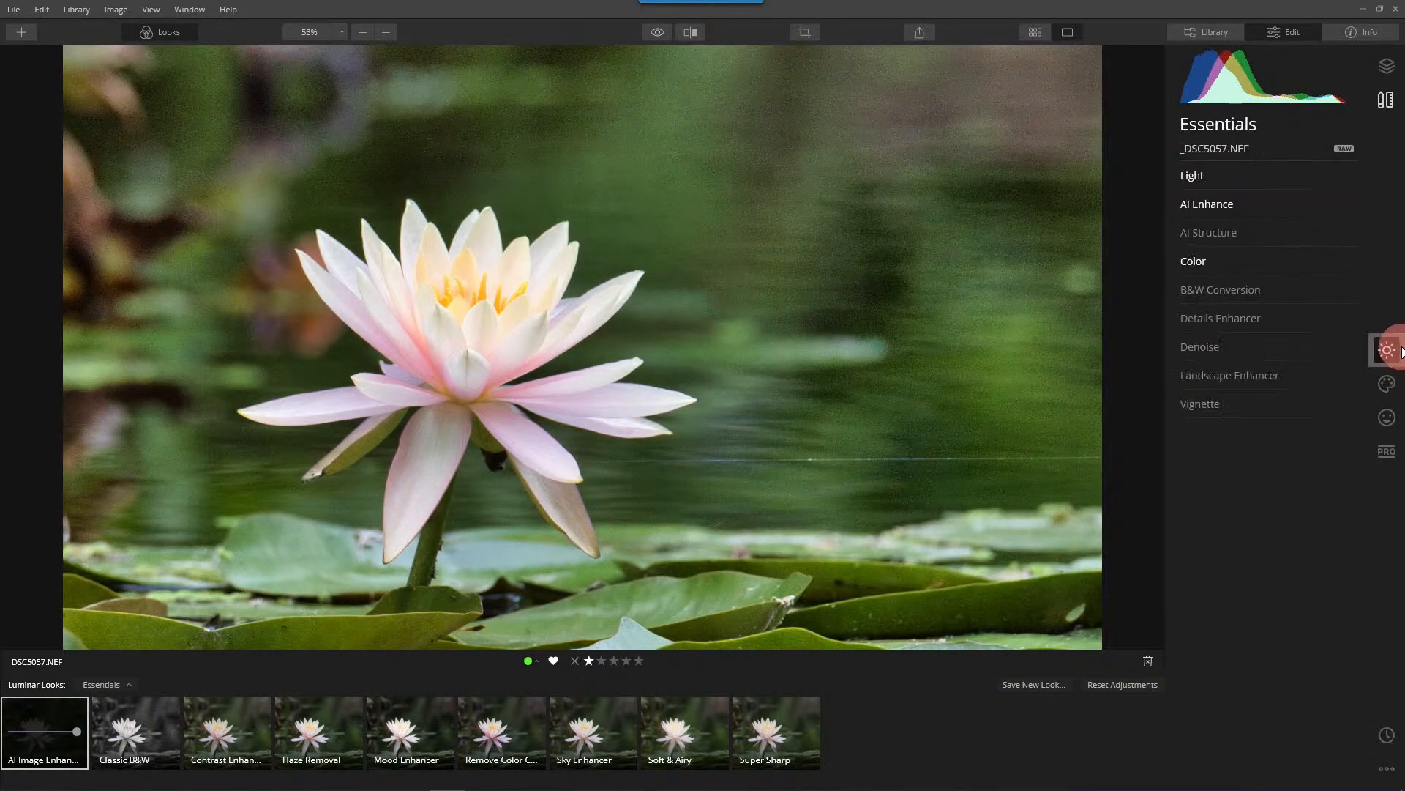
click(1249, 180)
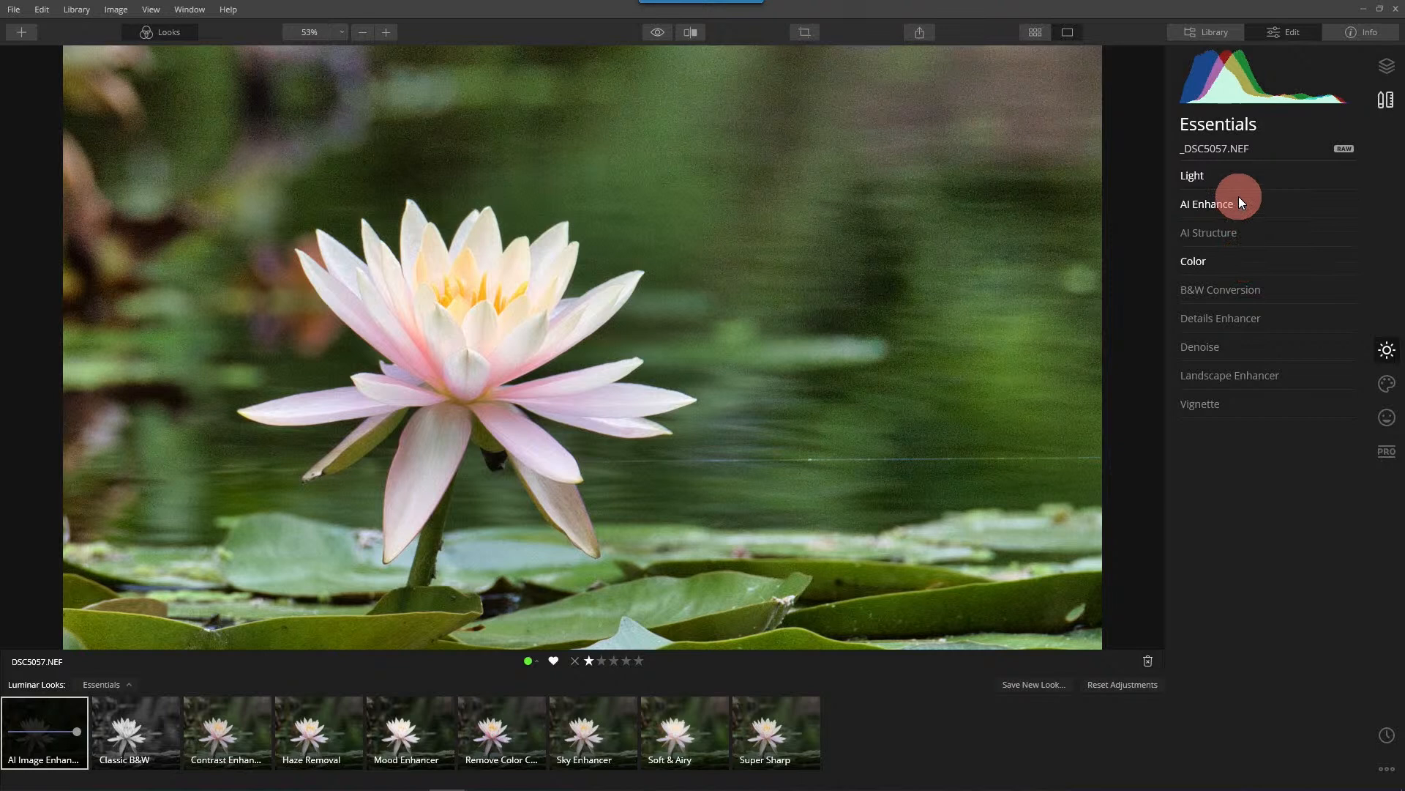
click(1240, 209)
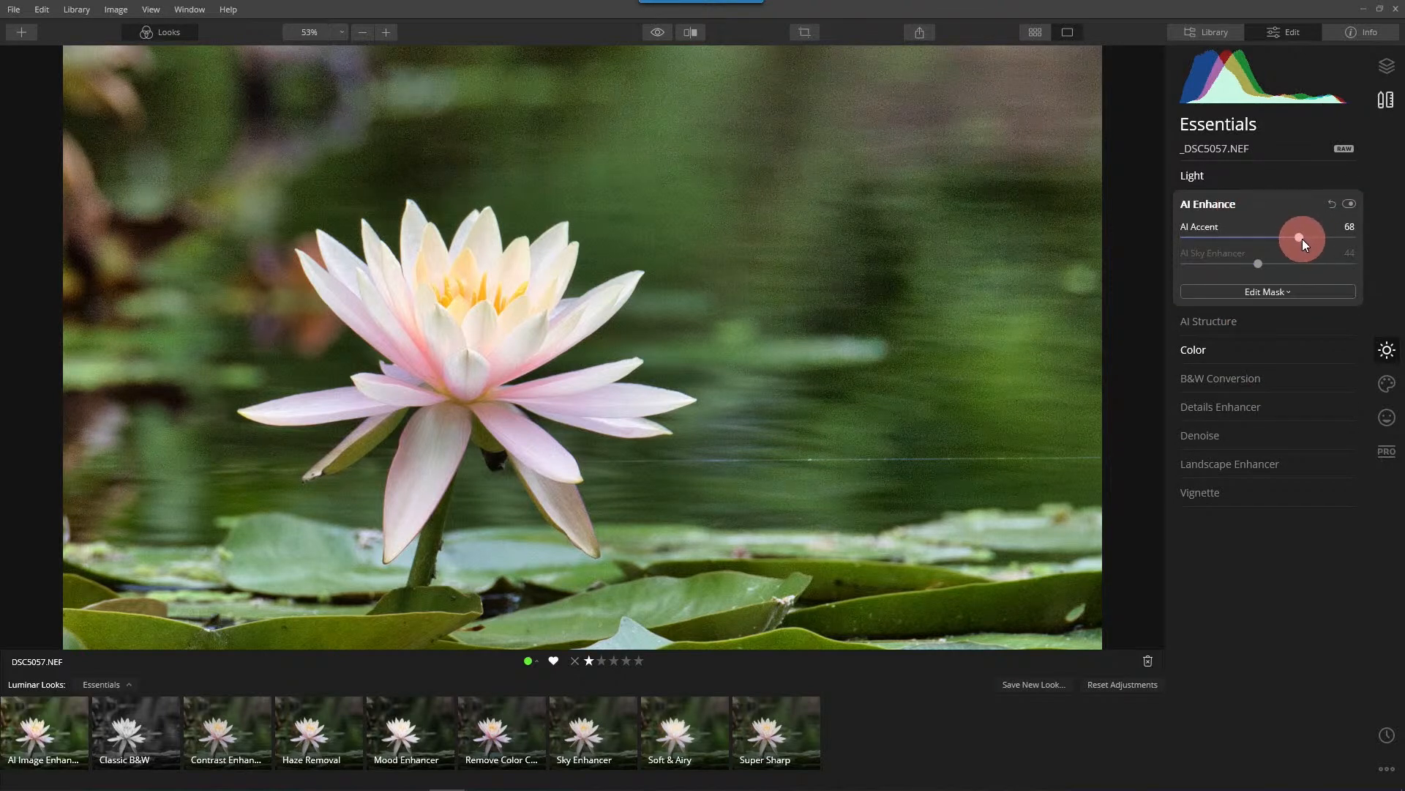
click(1200, 176)
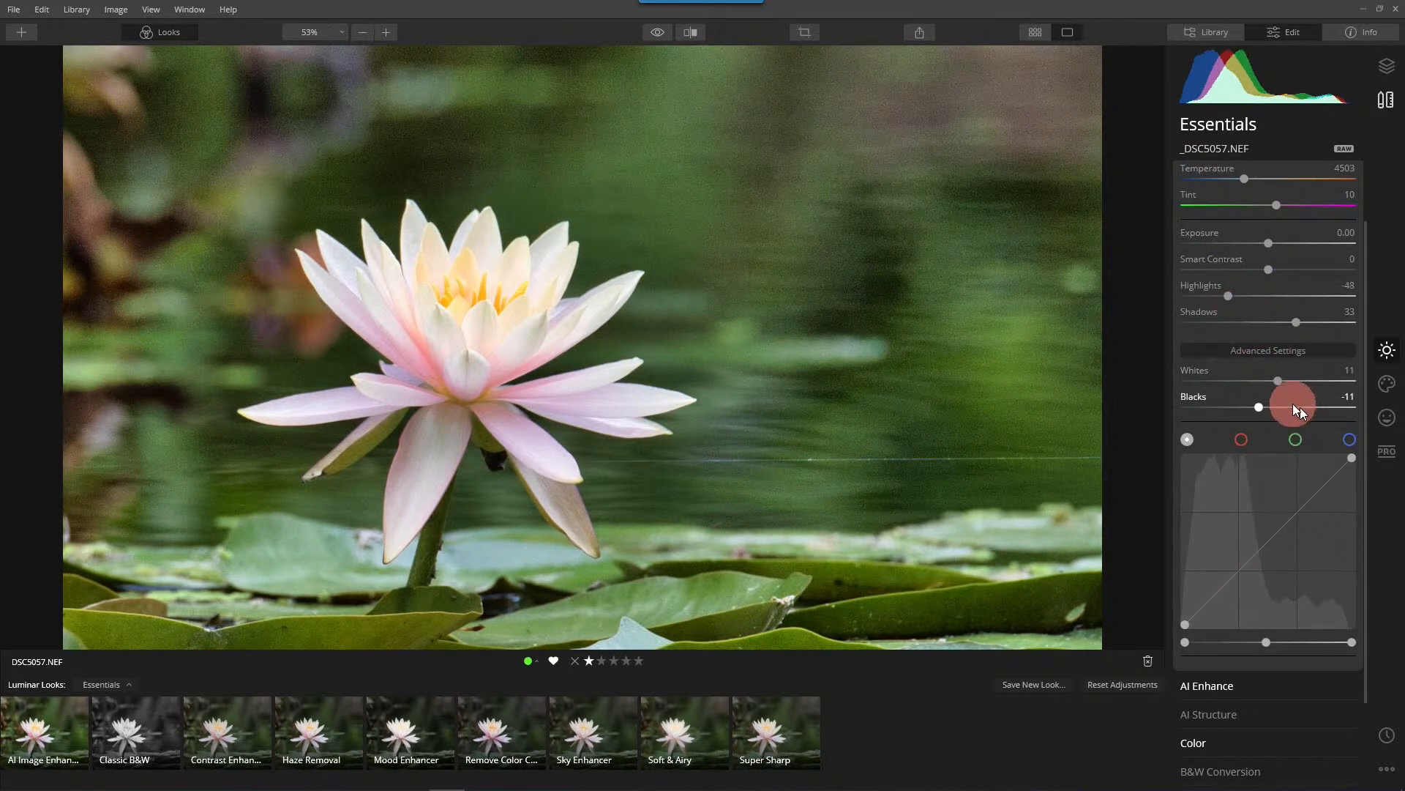
drag(1258, 410, 1237, 413)
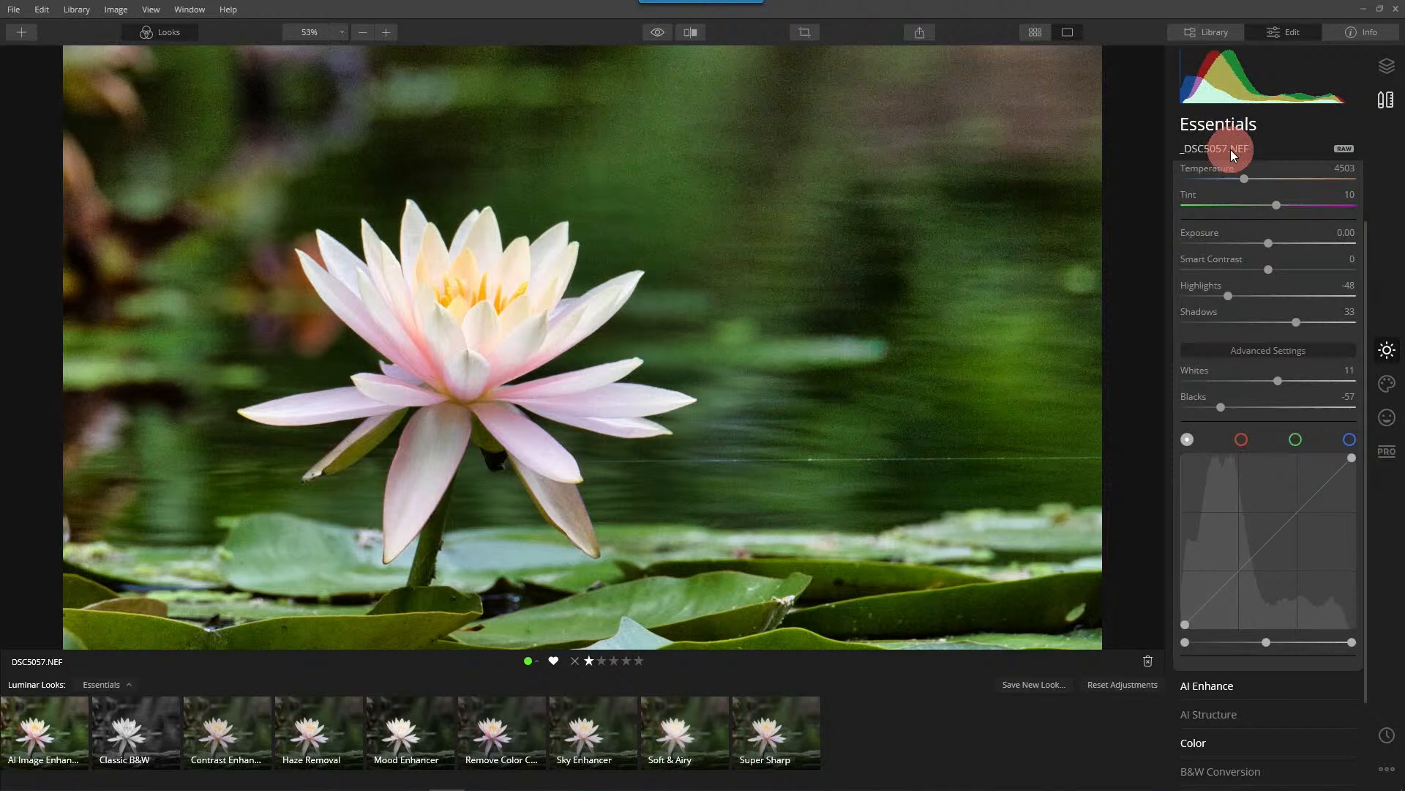
- Examine the Color filter settings and compare the photo before and after the adjustments
click(1235, 675)
click(1193, 347)
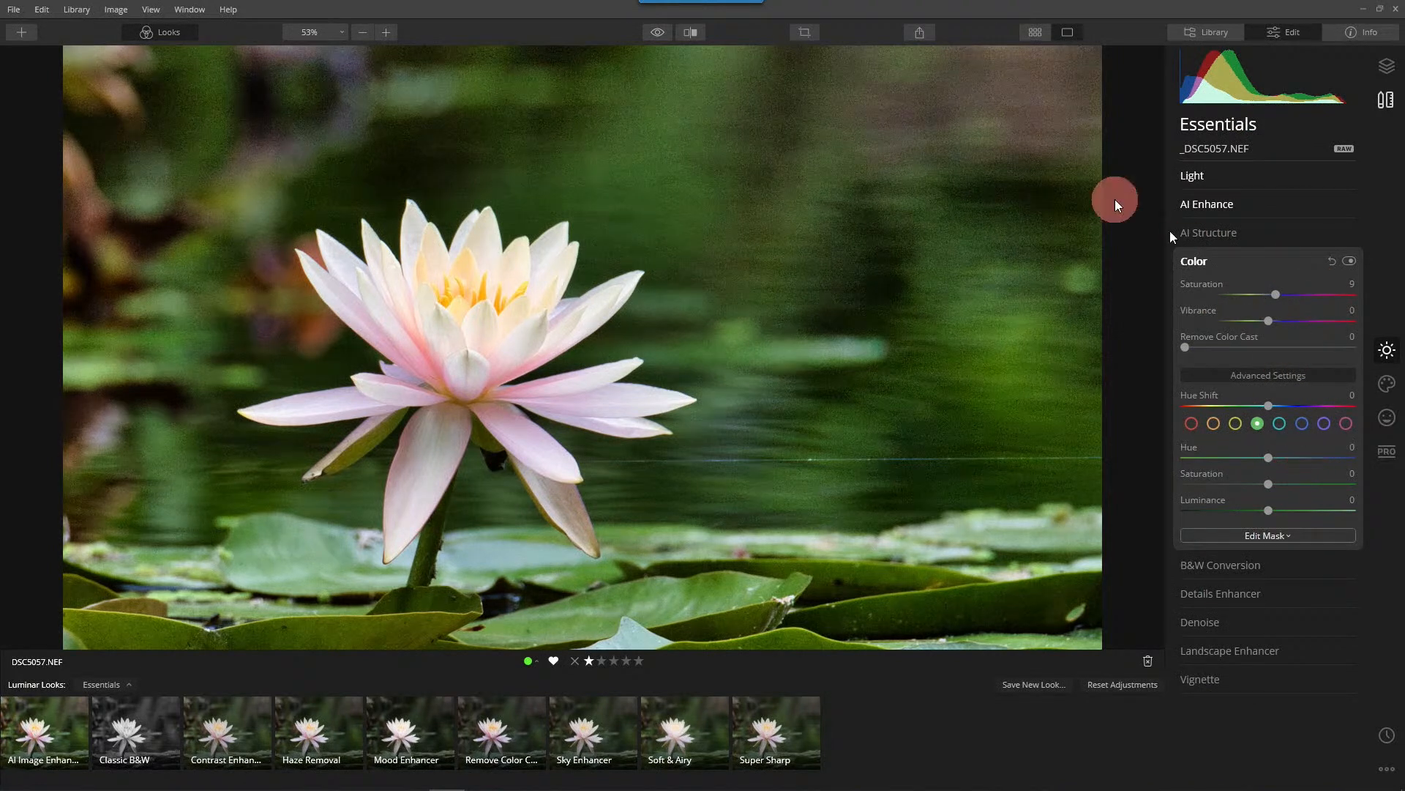
click(658, 33)
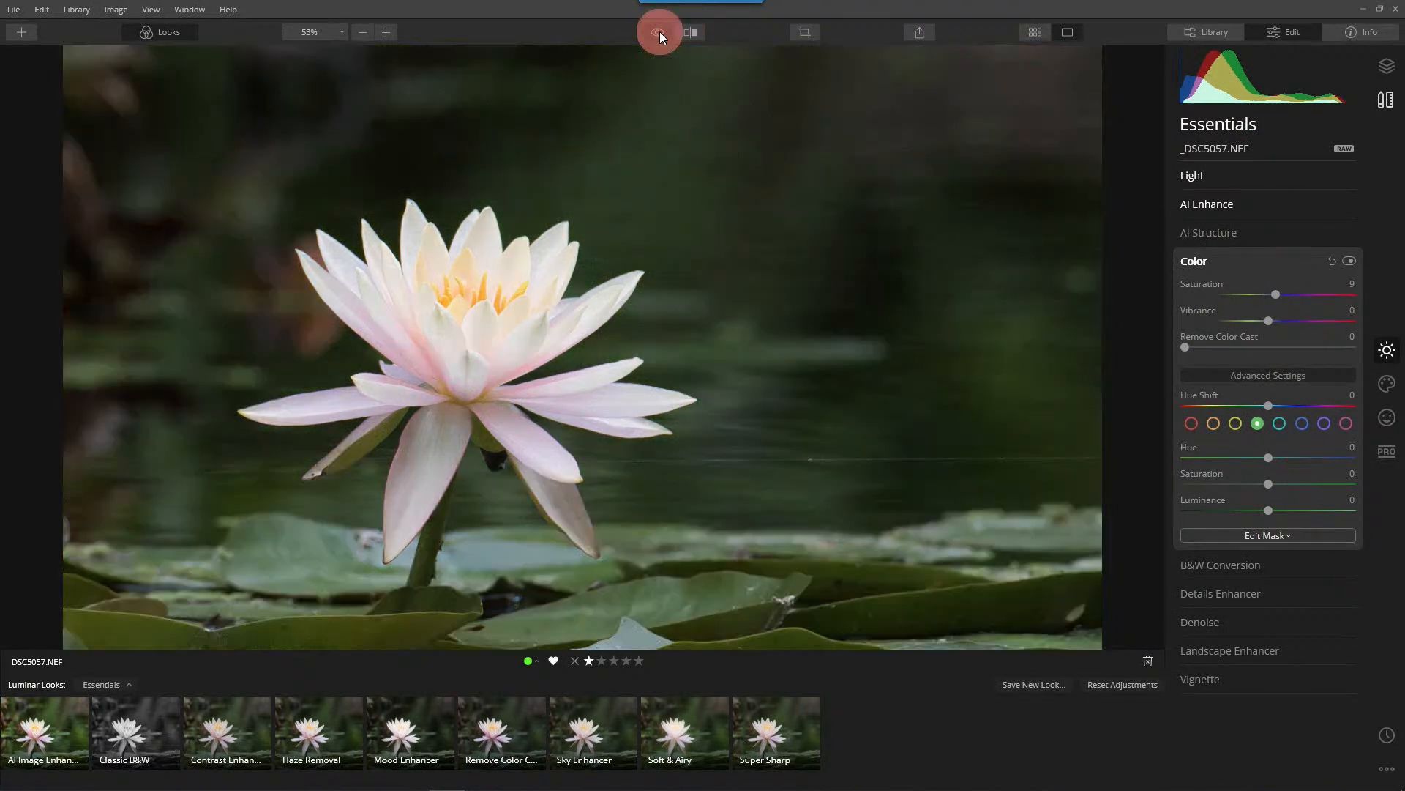
click(660, 33)
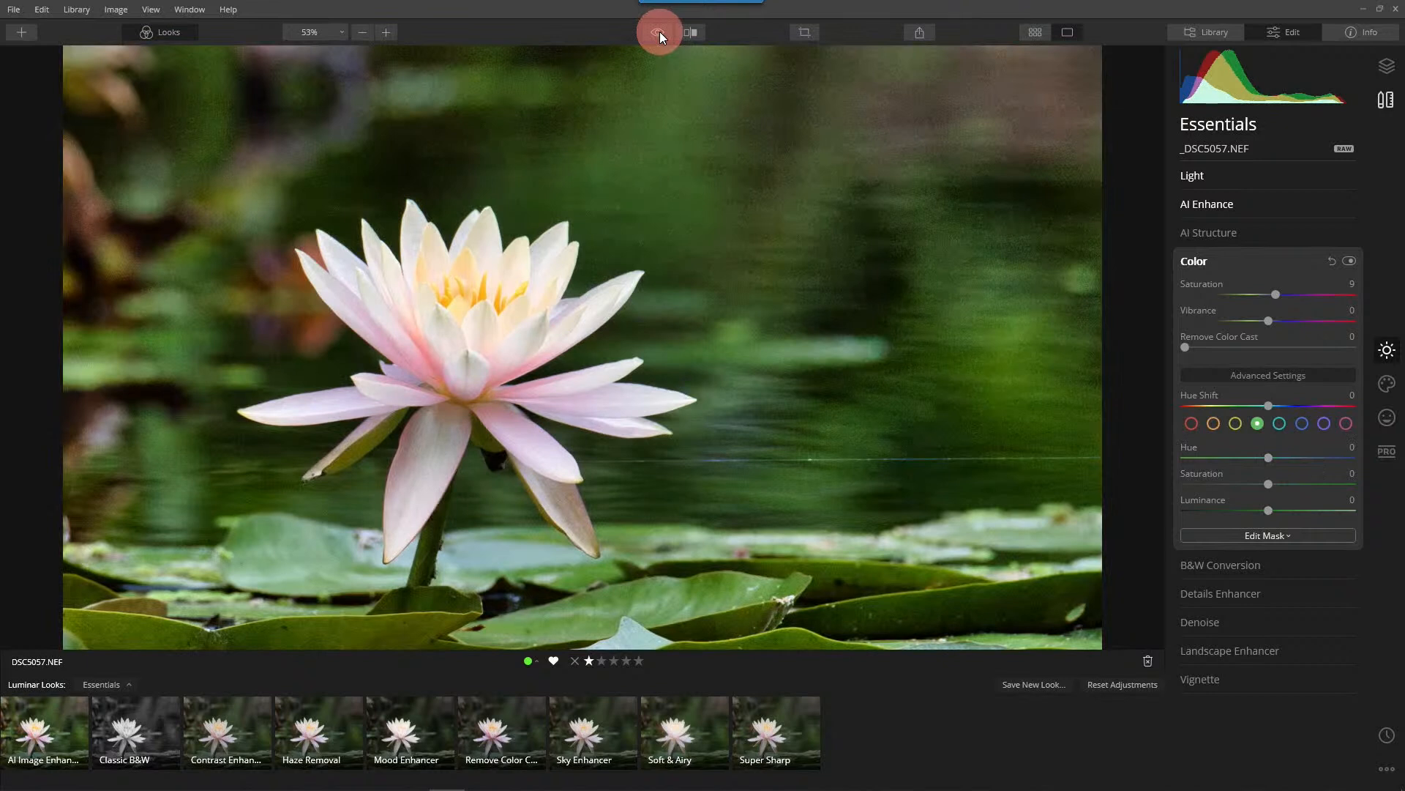
- In Advanced Contrast, set Highlights Contrast to 81 and Highlights Balance to 60
click(1388, 451)
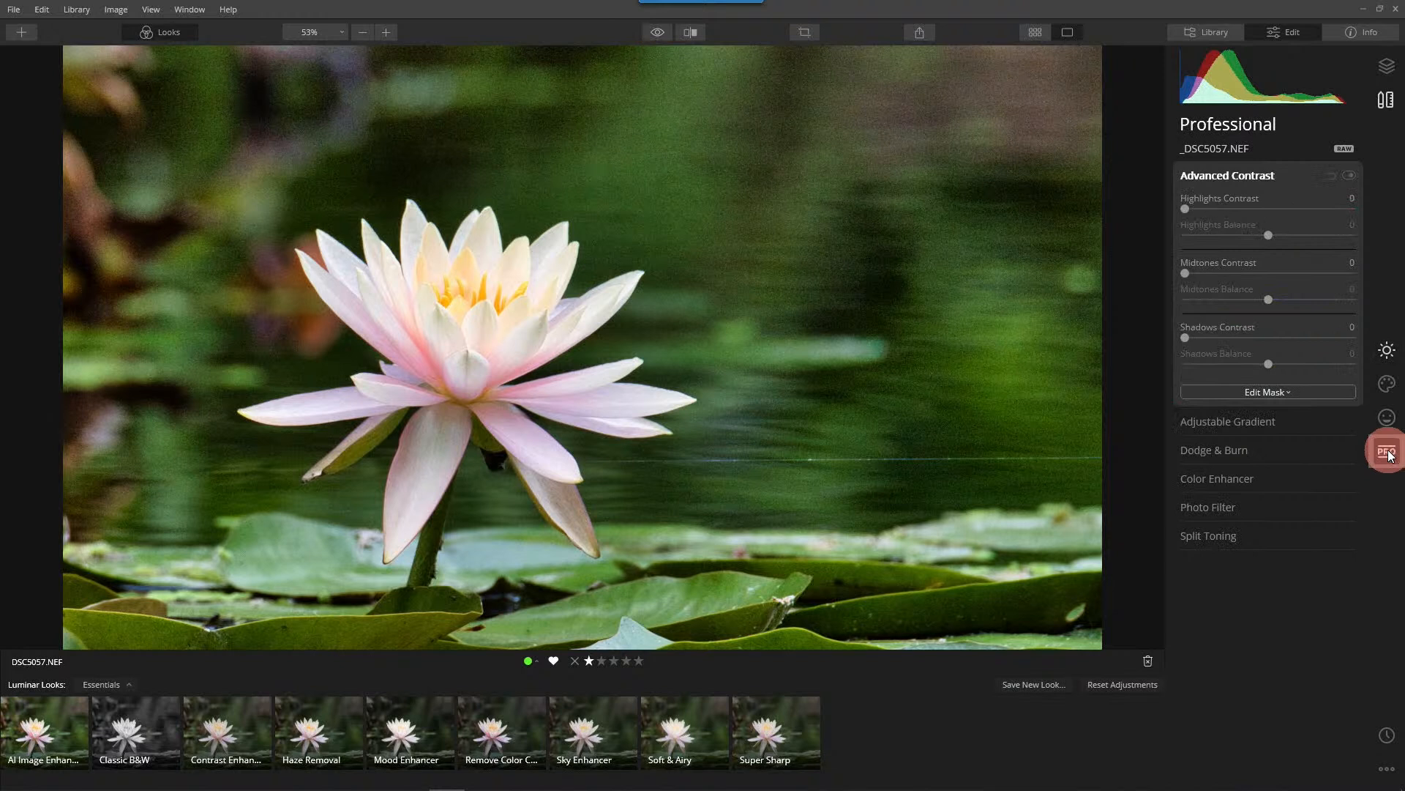
click(1216, 175)
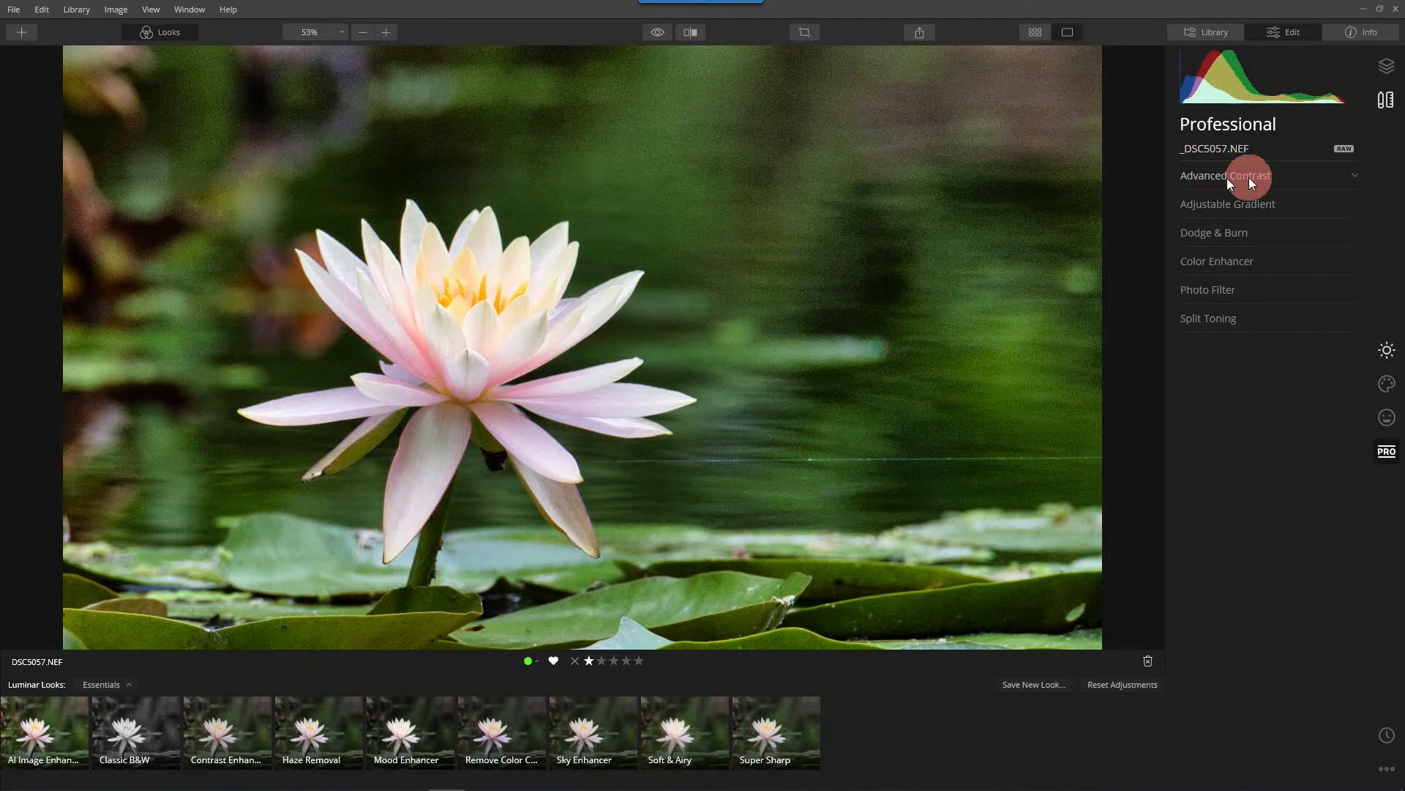
click(1268, 177)
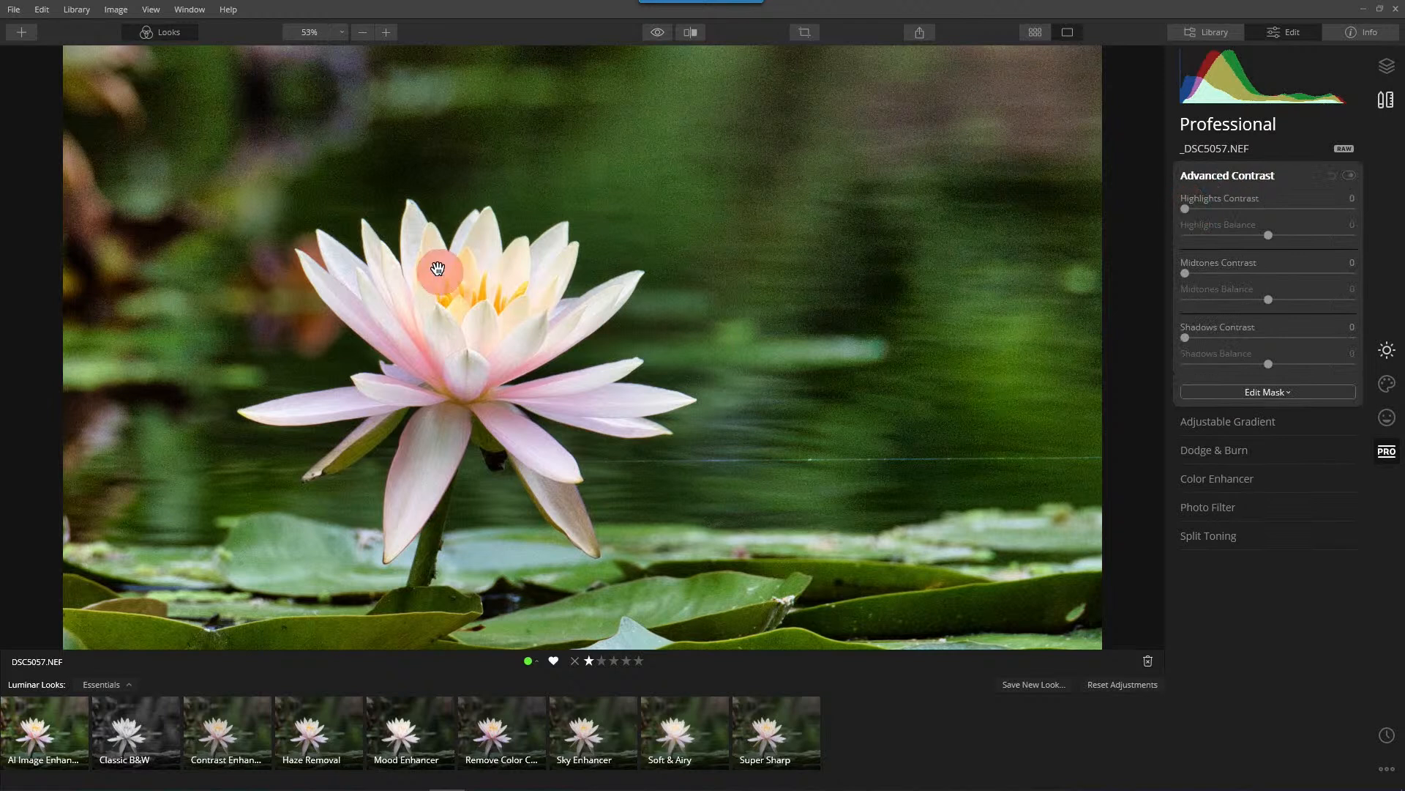
drag(1185, 210, 1318, 242)
drag(1317, 209, 1321, 208)
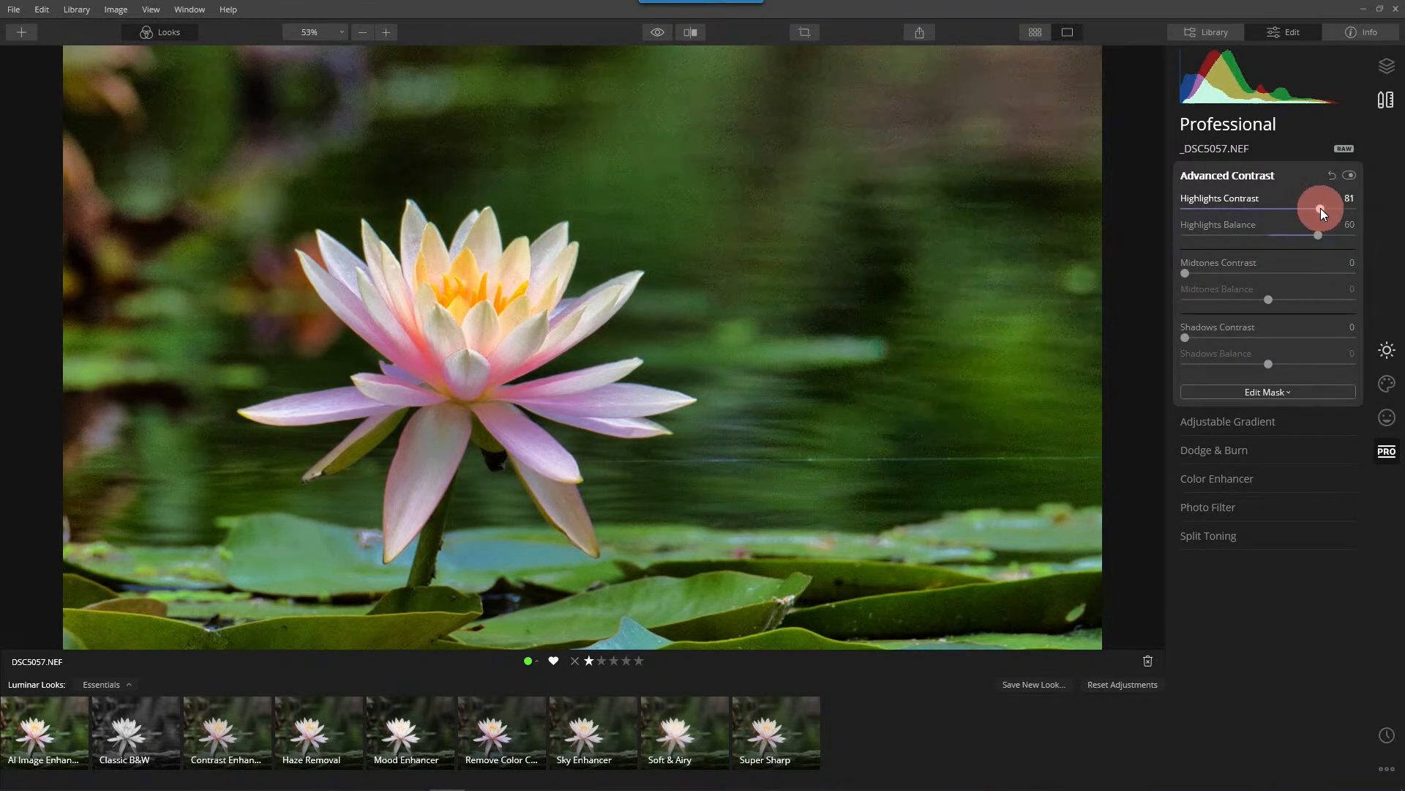
- Set Midtones Contrast to 62 with Balance 48, and Shadows Contrast to 49 with Balance 62
drag(1184, 274, 1306, 297)
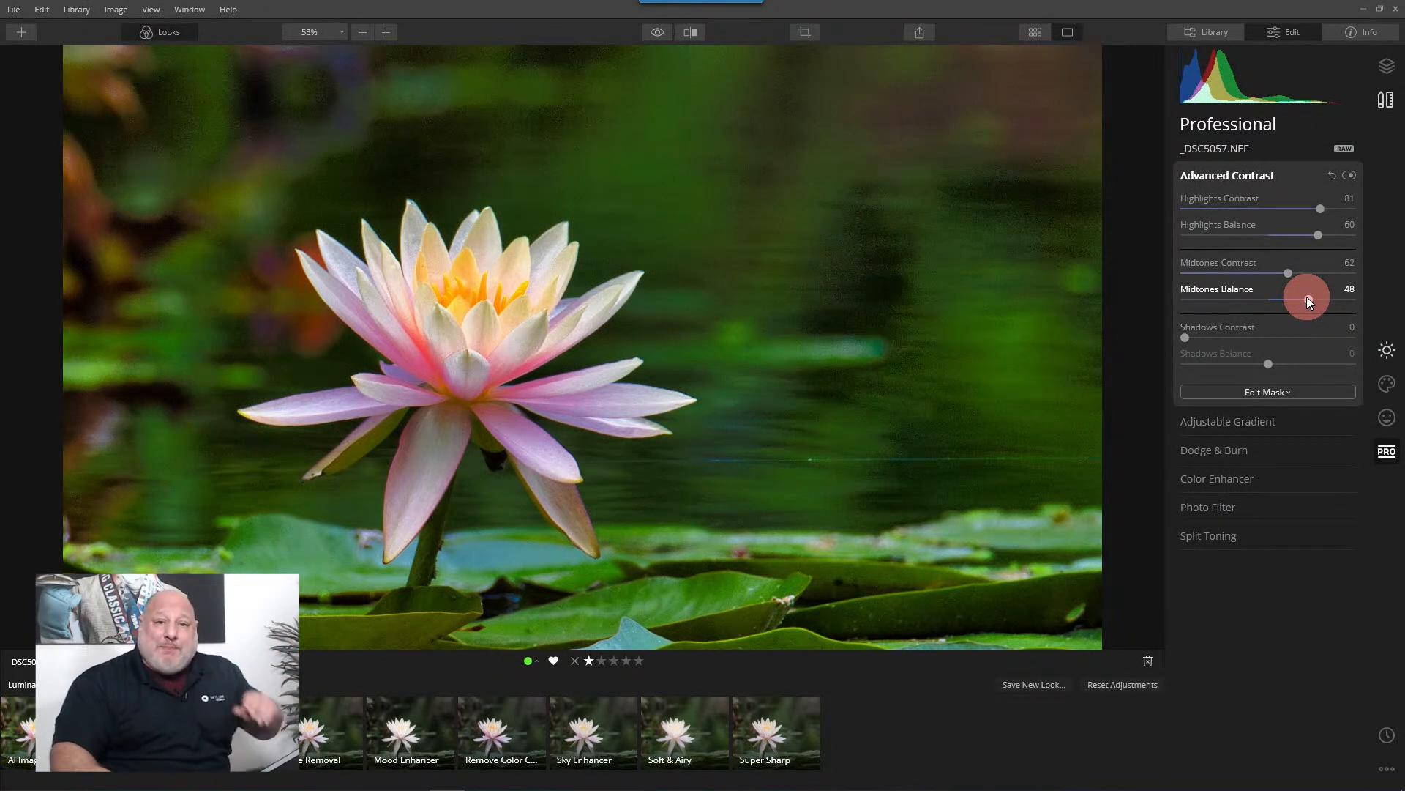
drag(1185, 337, 1341, 375)
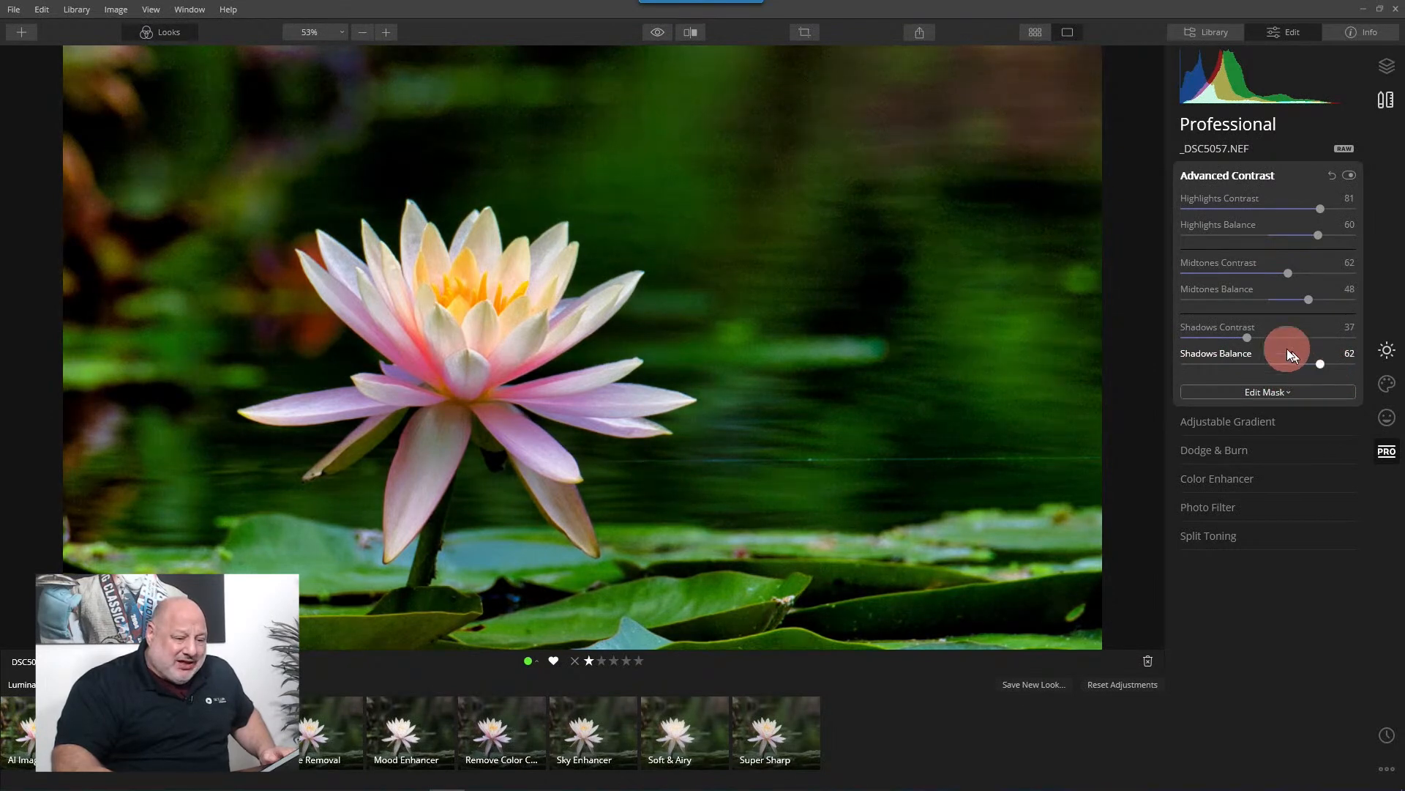
mouse_move(1244, 336)
mouse_down()
mouse_move(1302, 340)
mouse_move(1249, 340)
mouse_move(1267, 340)
mouse_up()
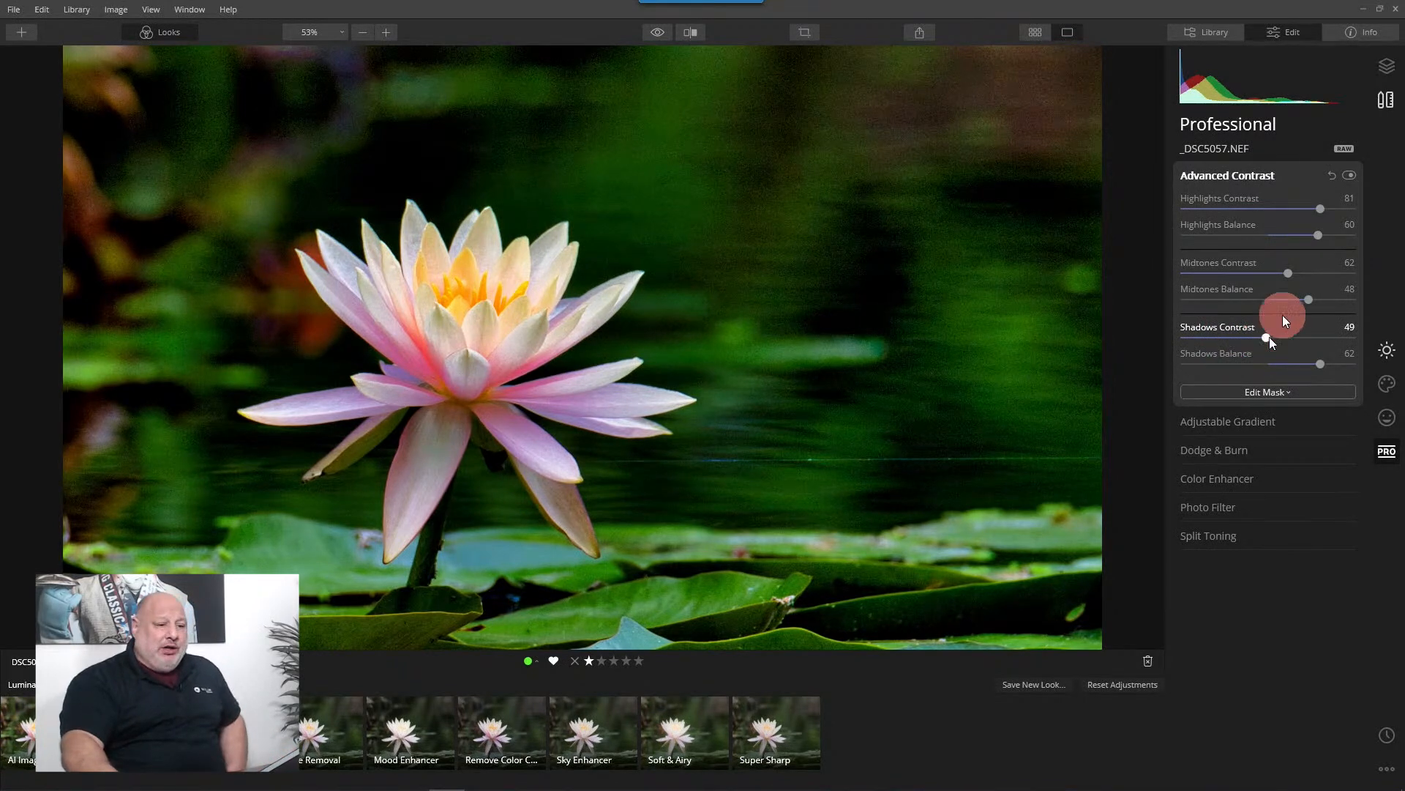
- Compare the photo with the new Advanced Contrast settings disabled and enabled
click(1349, 175)
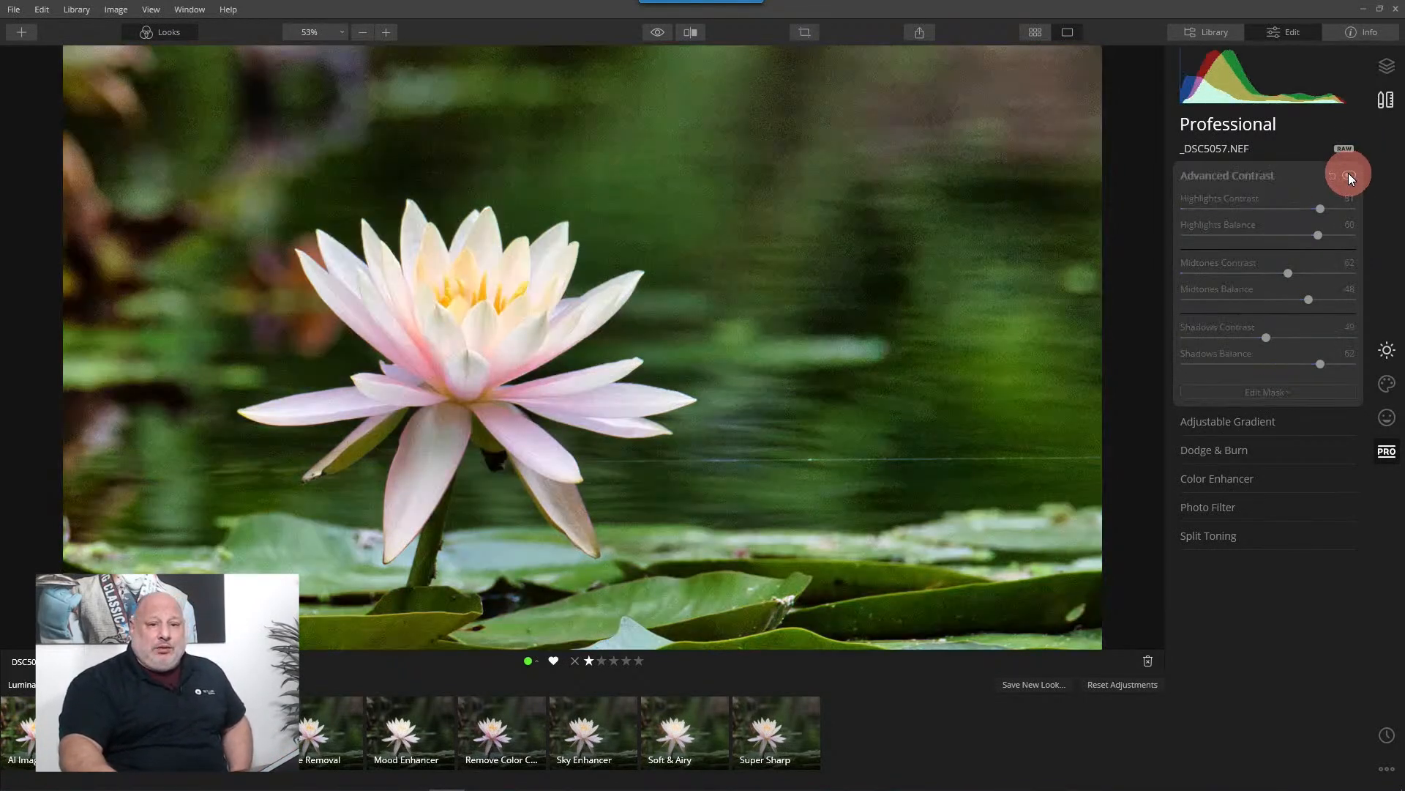
click(1349, 175)
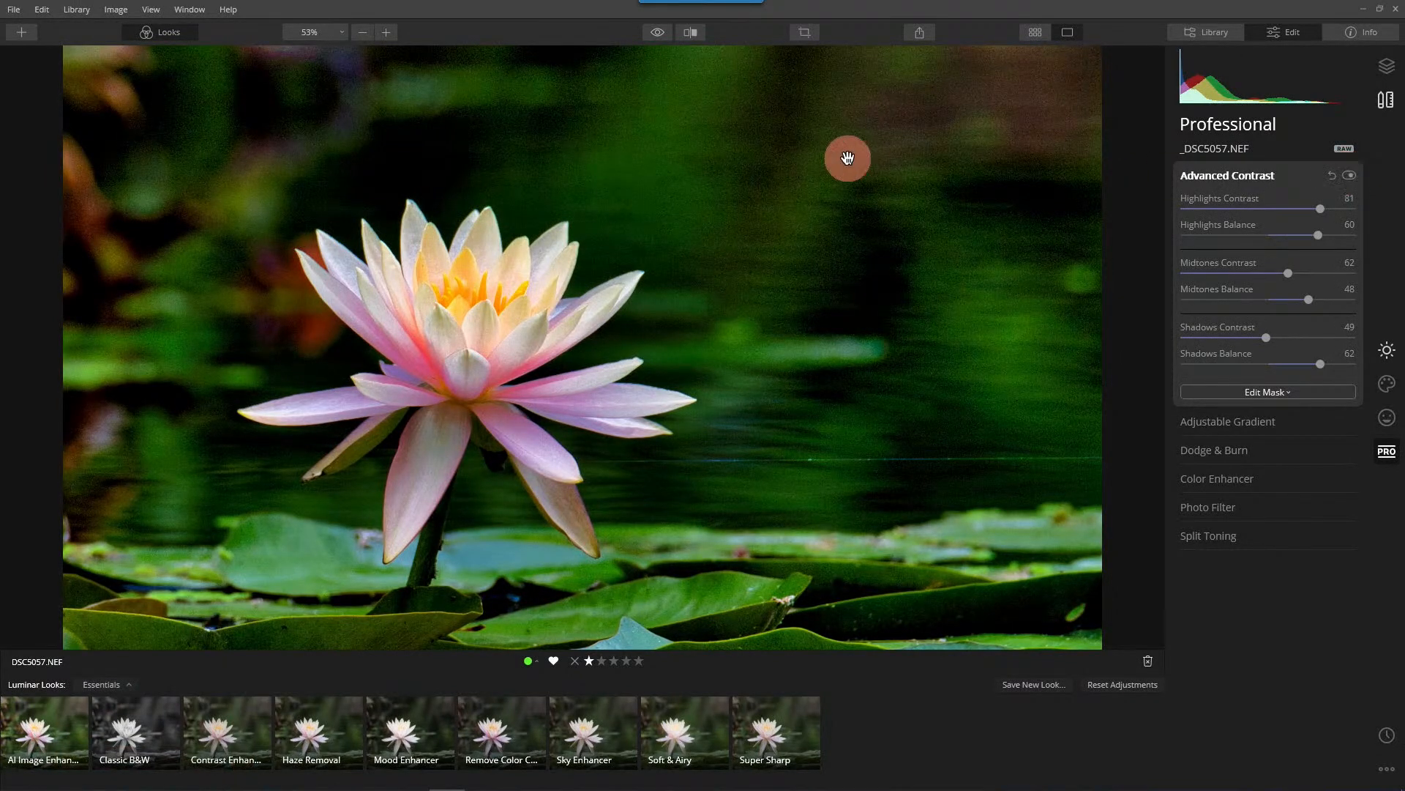
- Hide the Luminar Looks strip and return to the Essentials filters of the _DSC5057.NEF layer
click(160, 32)
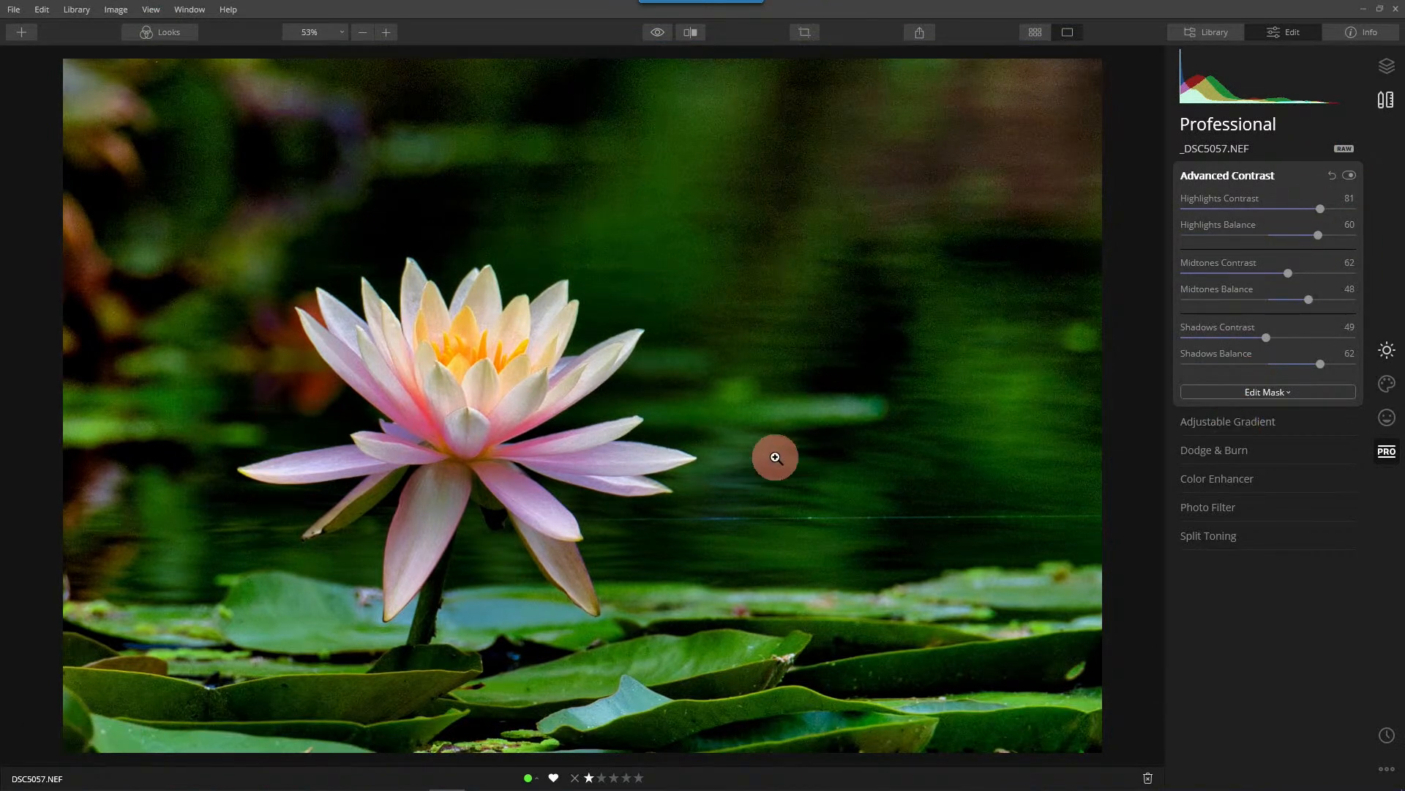
click(1387, 352)
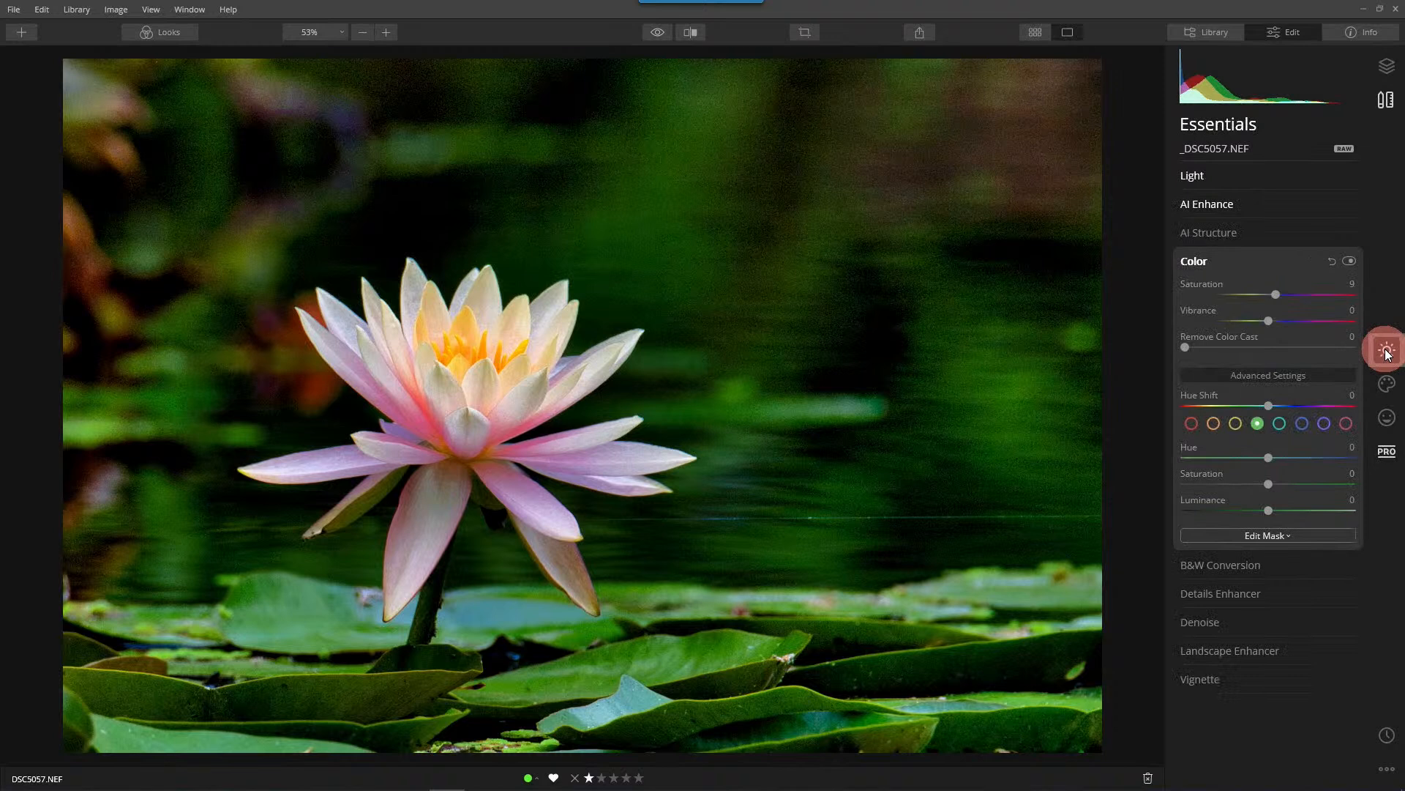
- In AI Structure, set Amount to -42 and Boost to 29
click(1211, 256)
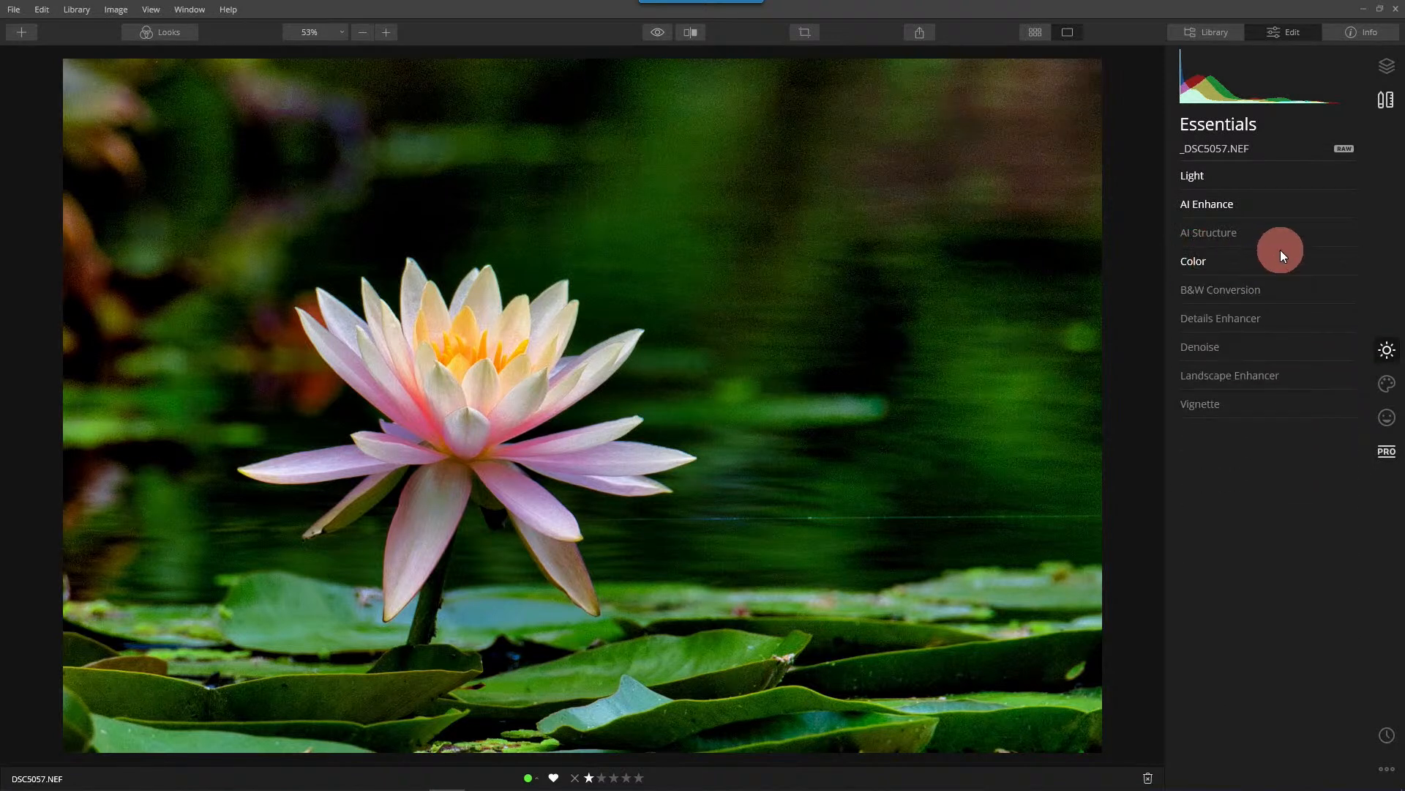
click(1218, 230)
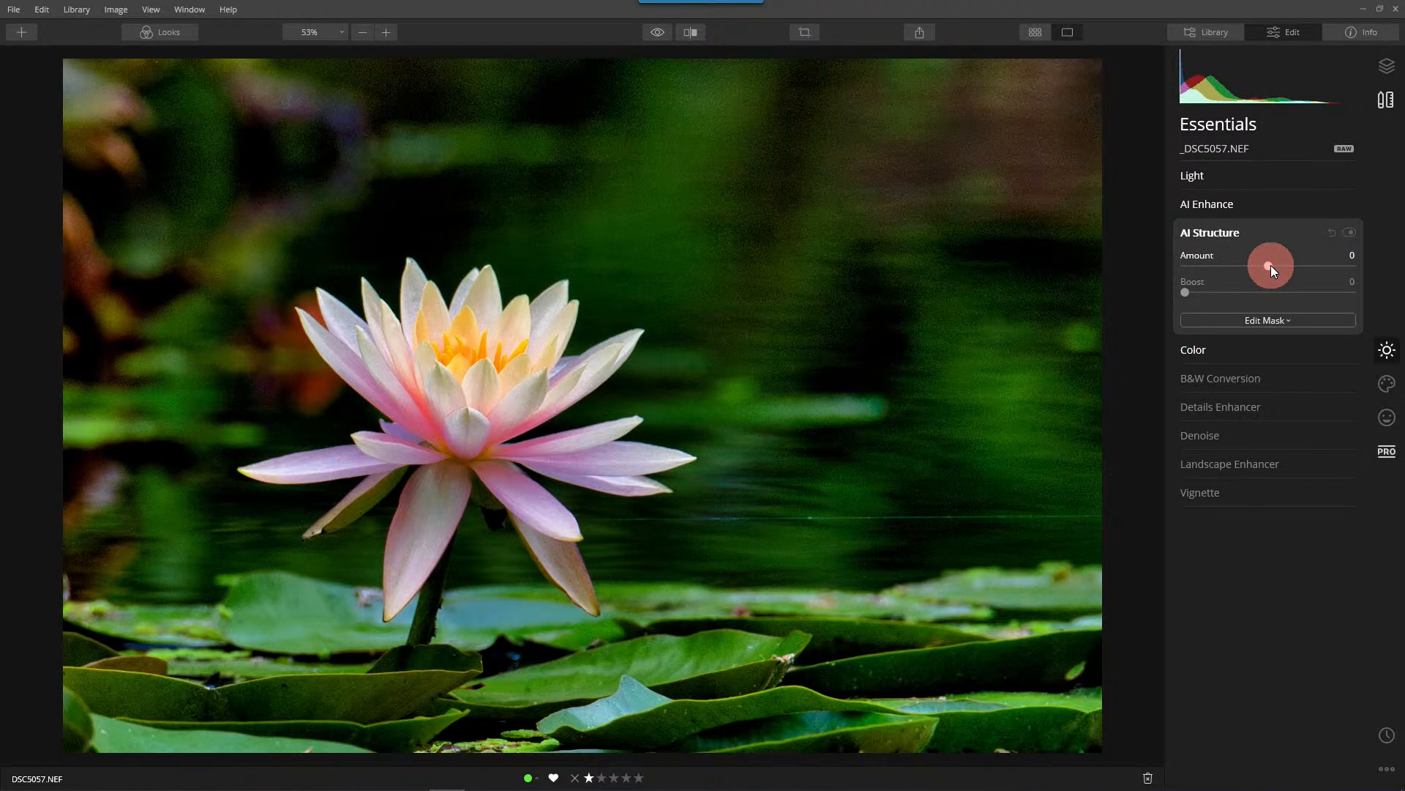
drag(1271, 265, 1325, 269)
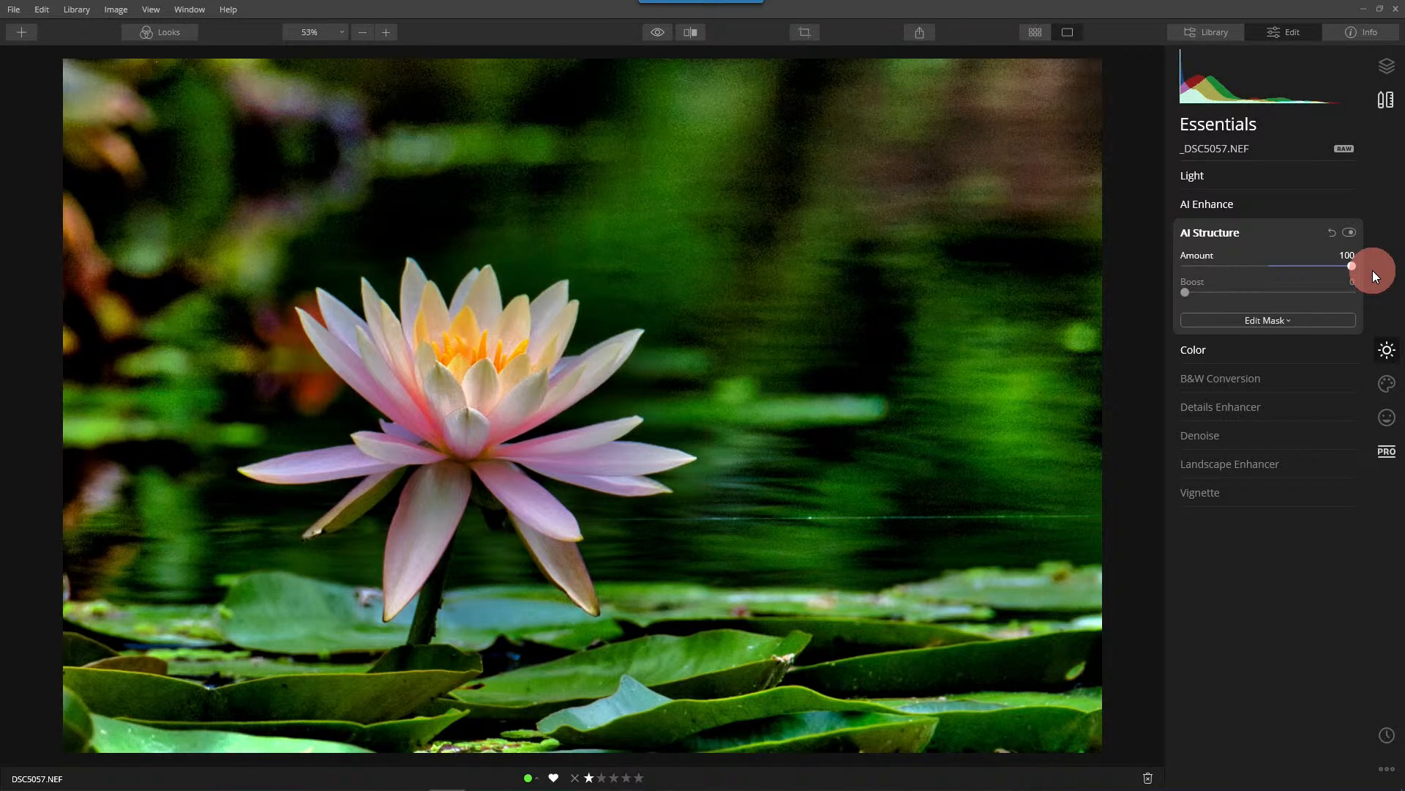
drag(1351, 265, 1212, 271)
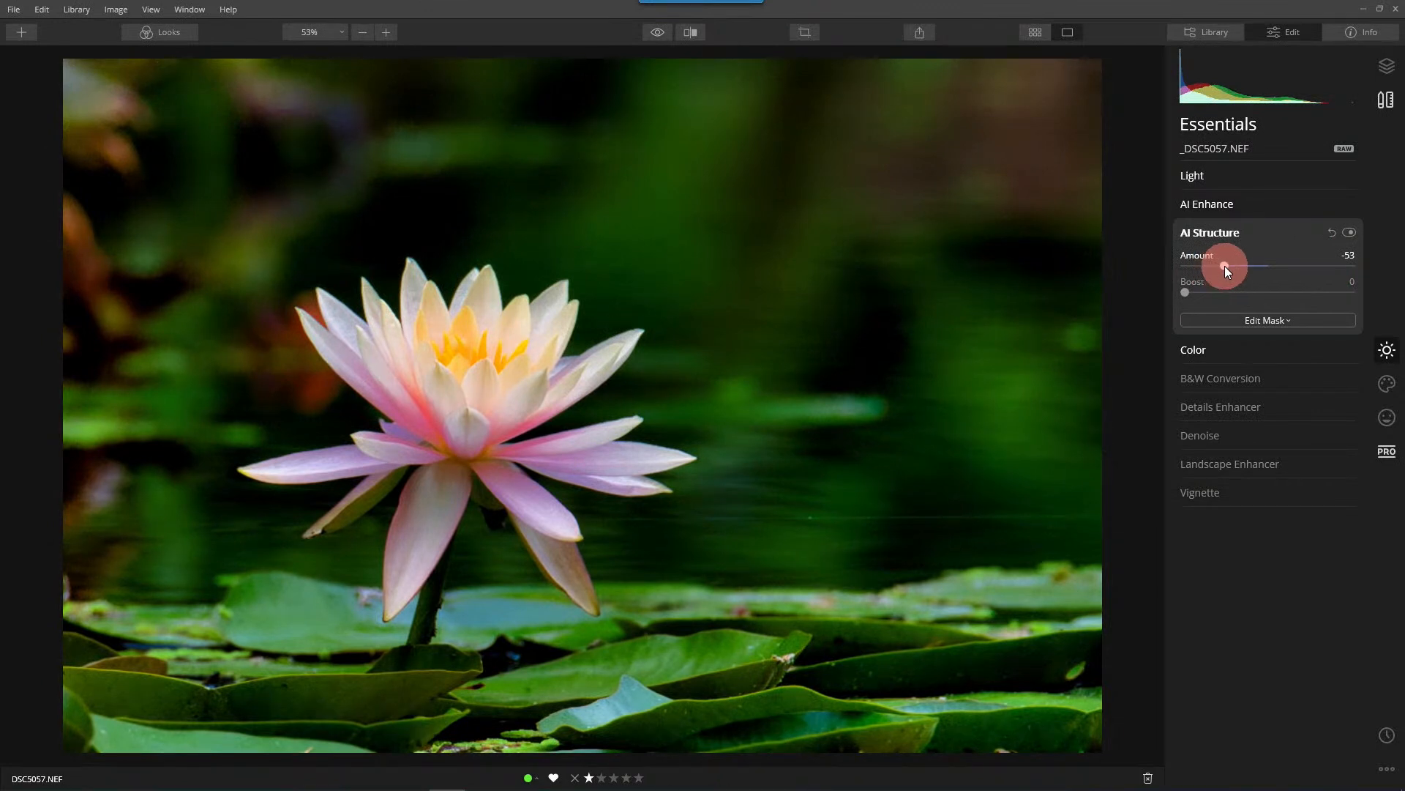
drag(1226, 265, 1232, 262)
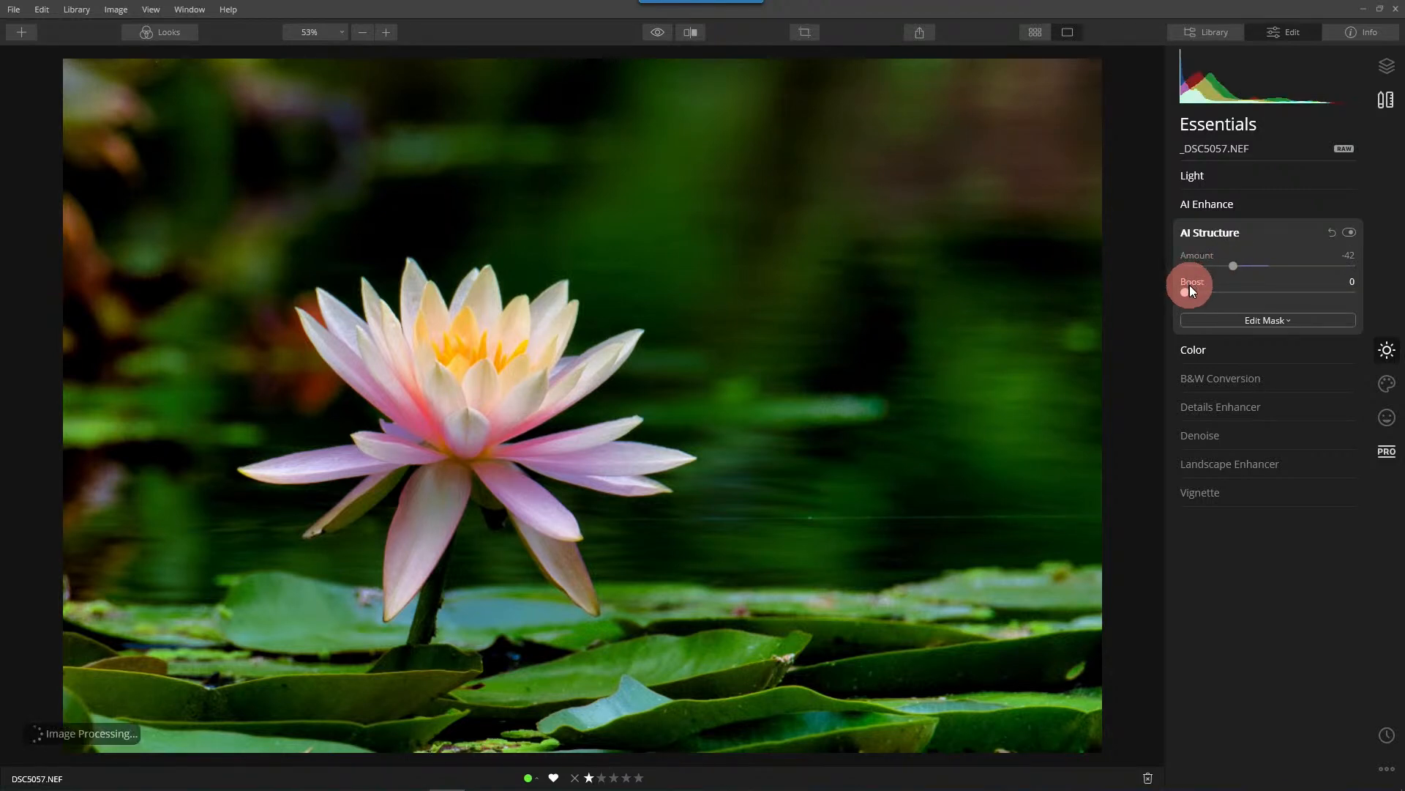
drag(1207, 292, 1222, 293)
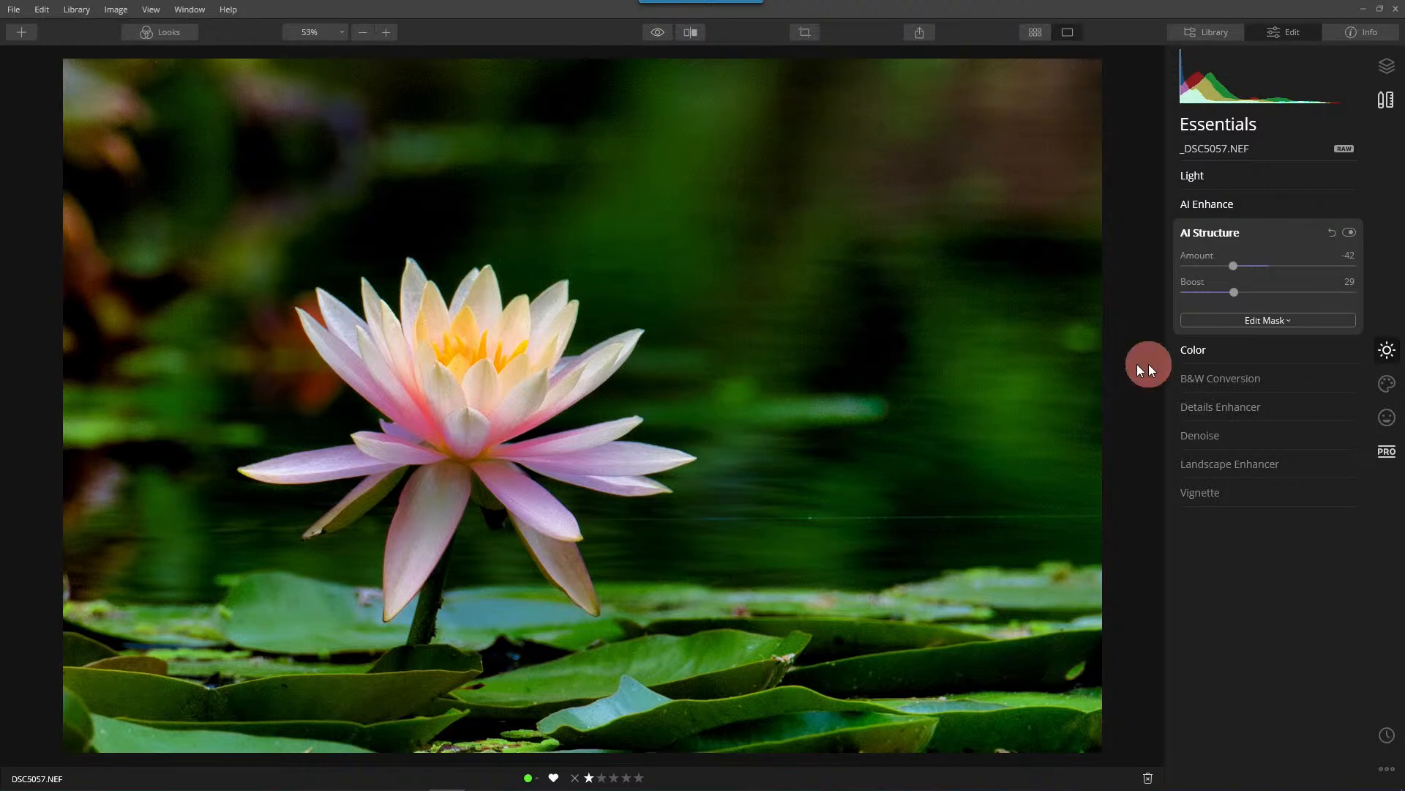
- In Details Enhancer, set Small Details to 18, Medium Details to 89 and Large Details to 9
click(1247, 407)
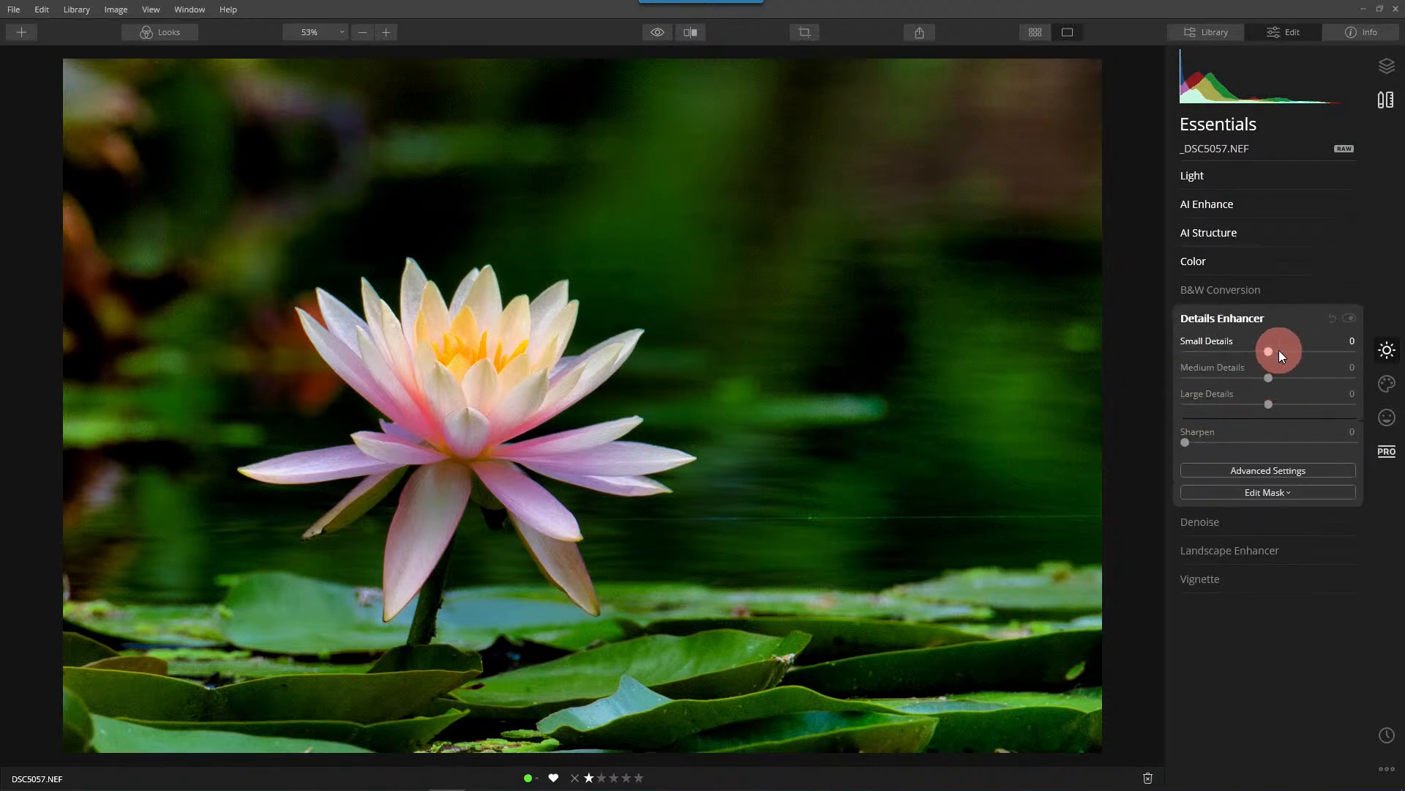
drag(1271, 380, 1361, 385)
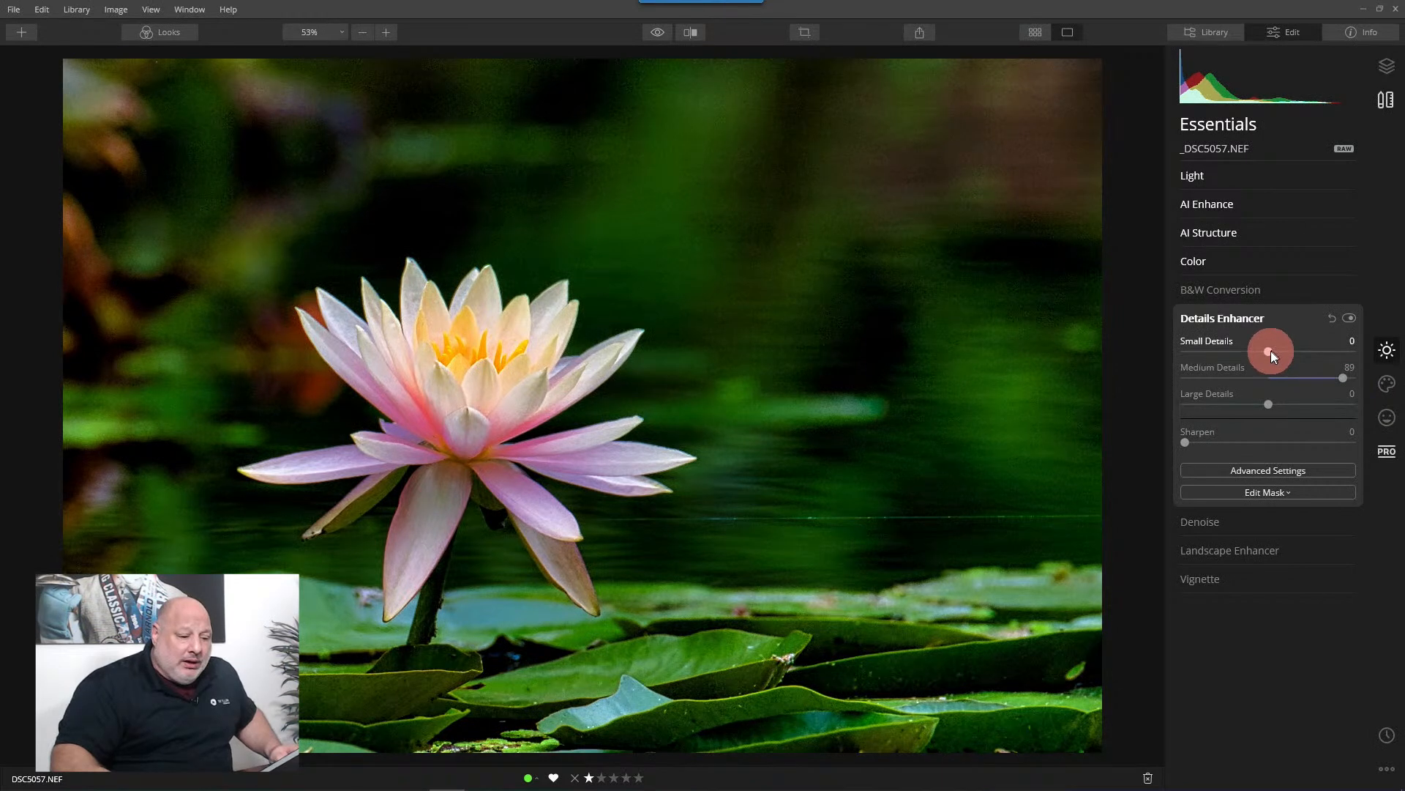
drag(1274, 354, 1277, 356)
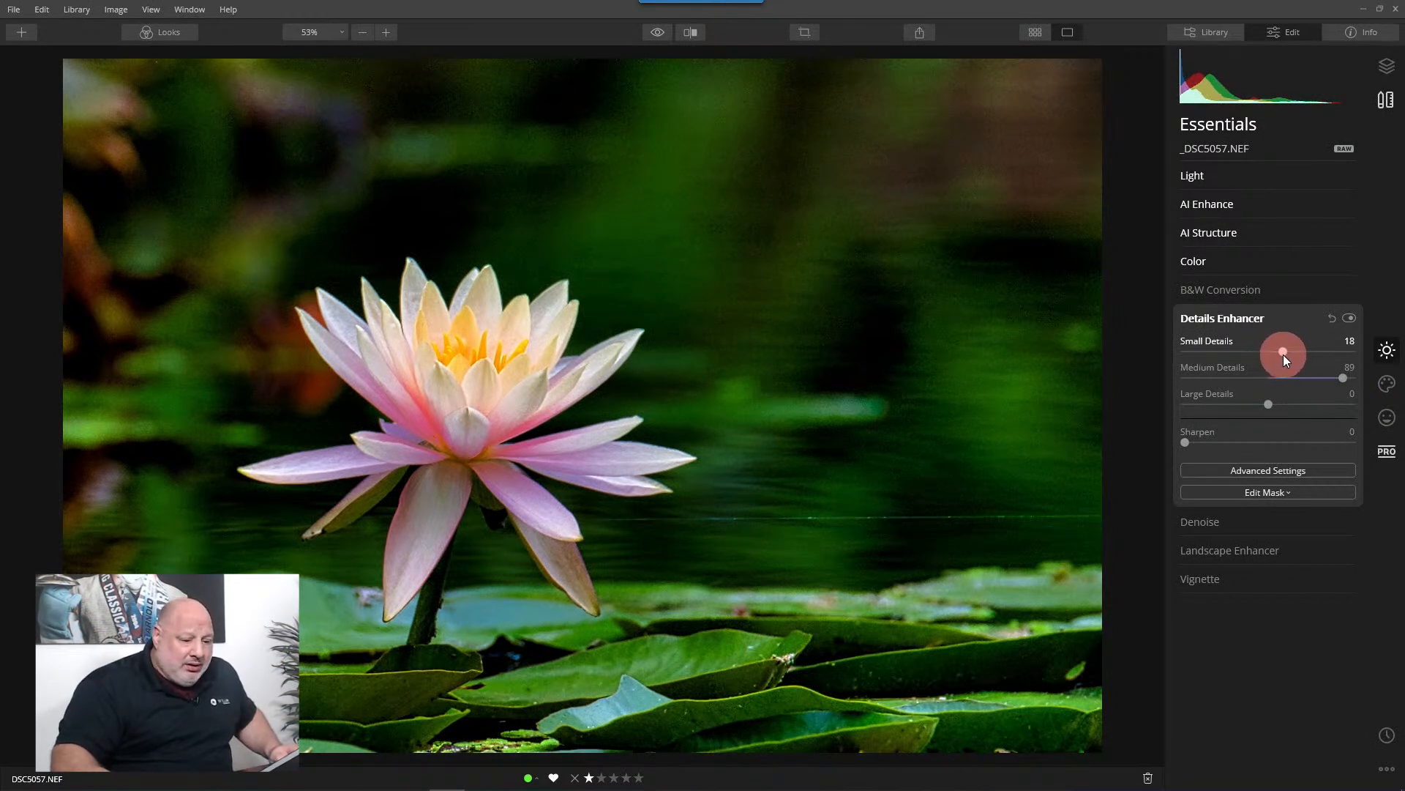
click(1269, 405)
drag(1271, 404, 1274, 405)
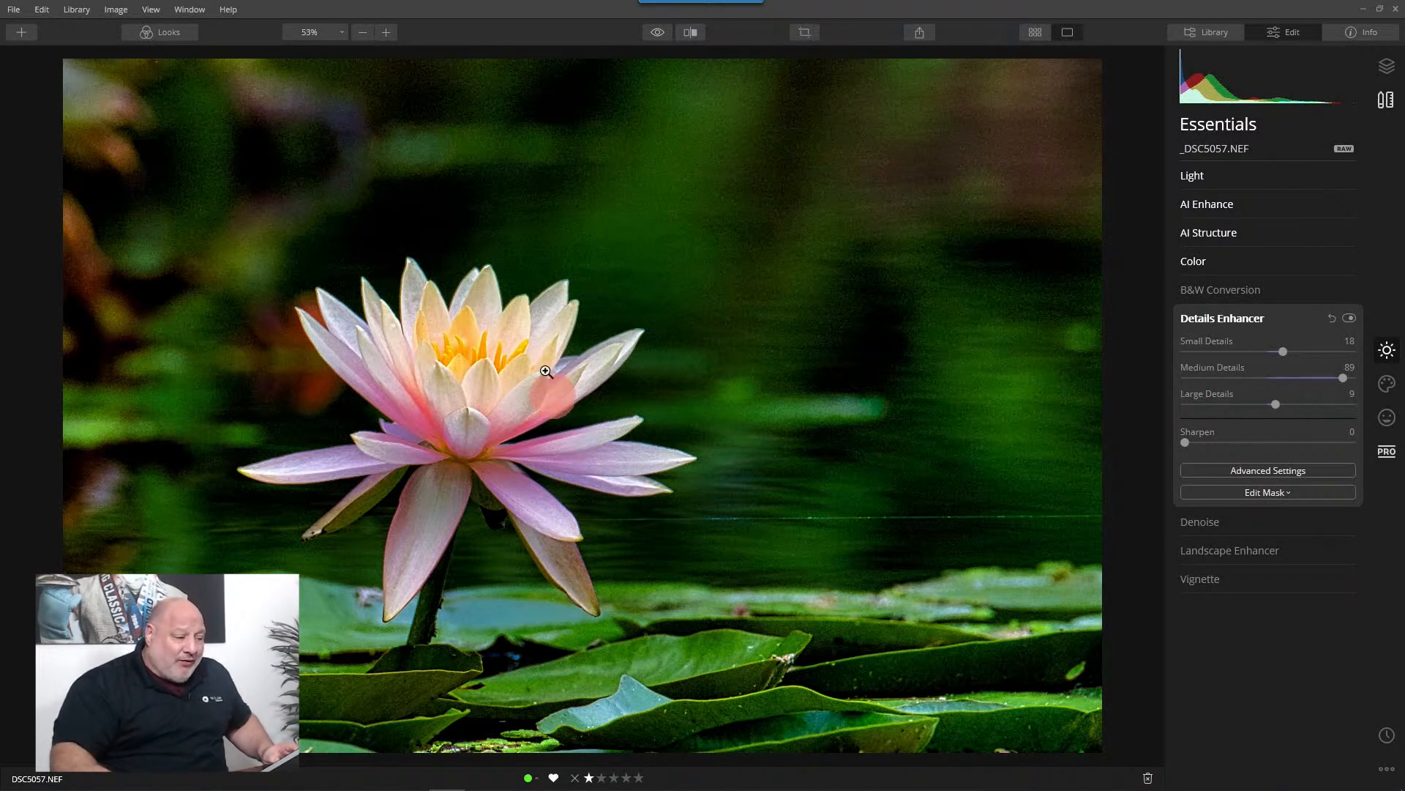
- Compare the flower at 100% zoom with the Details Enhancer disabled and enabled
click(335, 30)
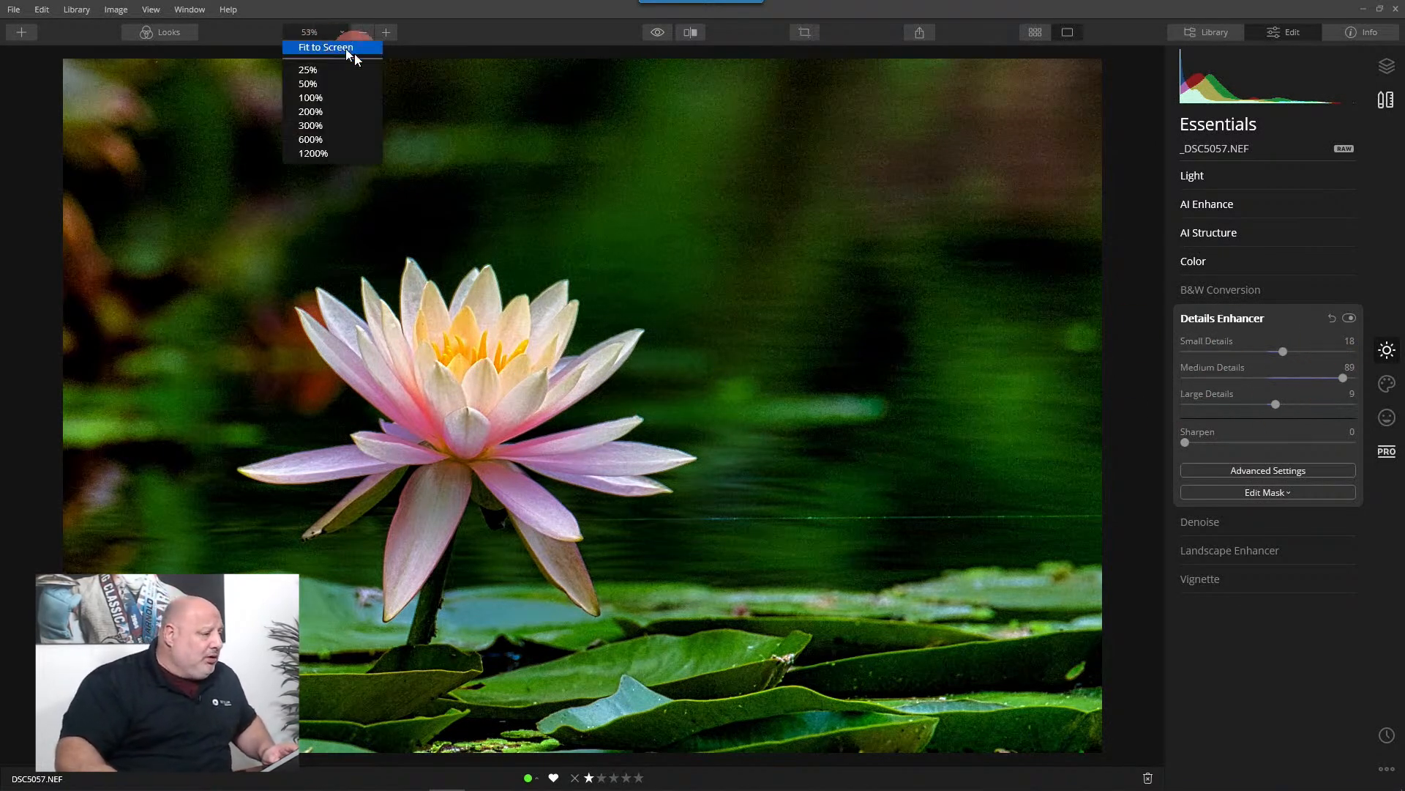
click(315, 117)
drag(335, 444, 483, 402)
click(1220, 450)
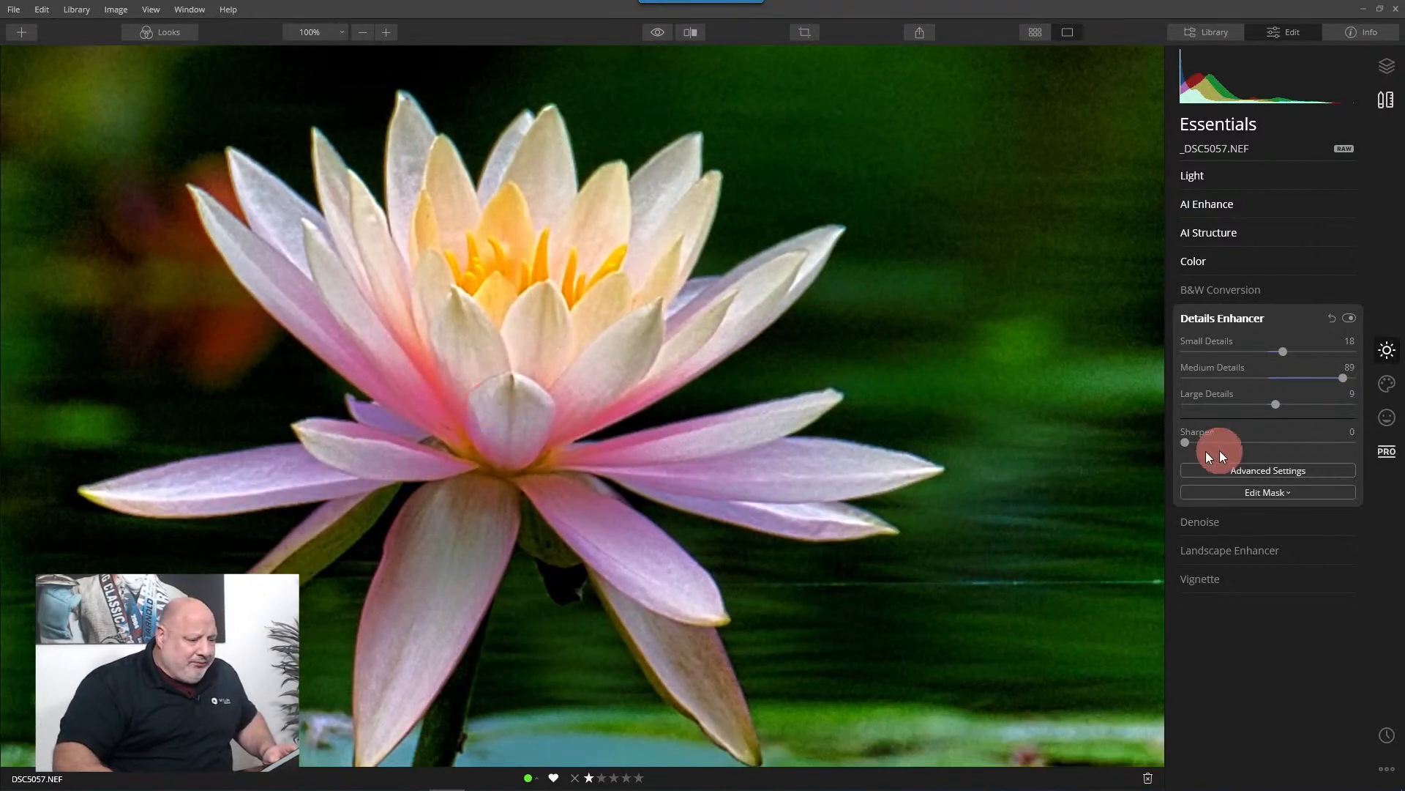
click(1353, 317)
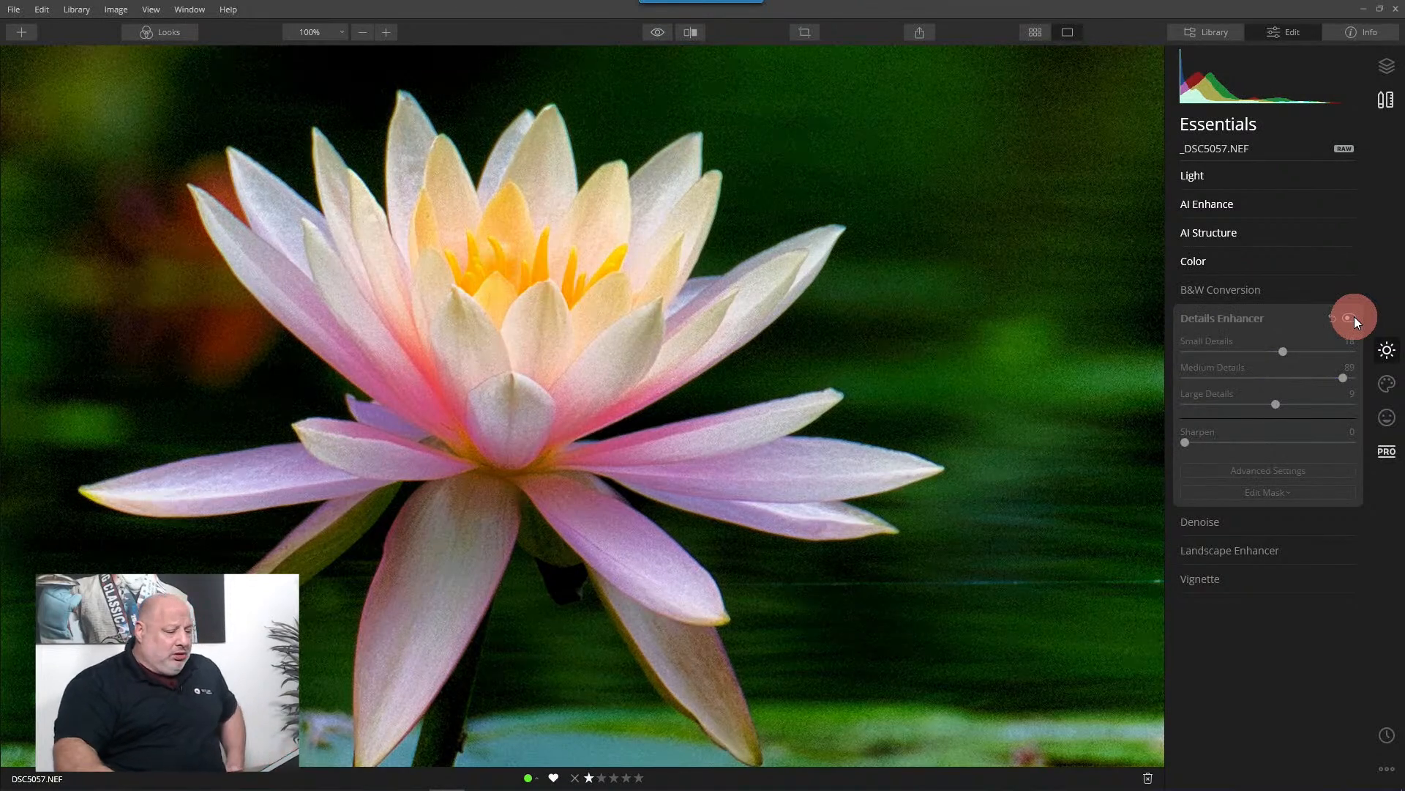
click(1353, 318)
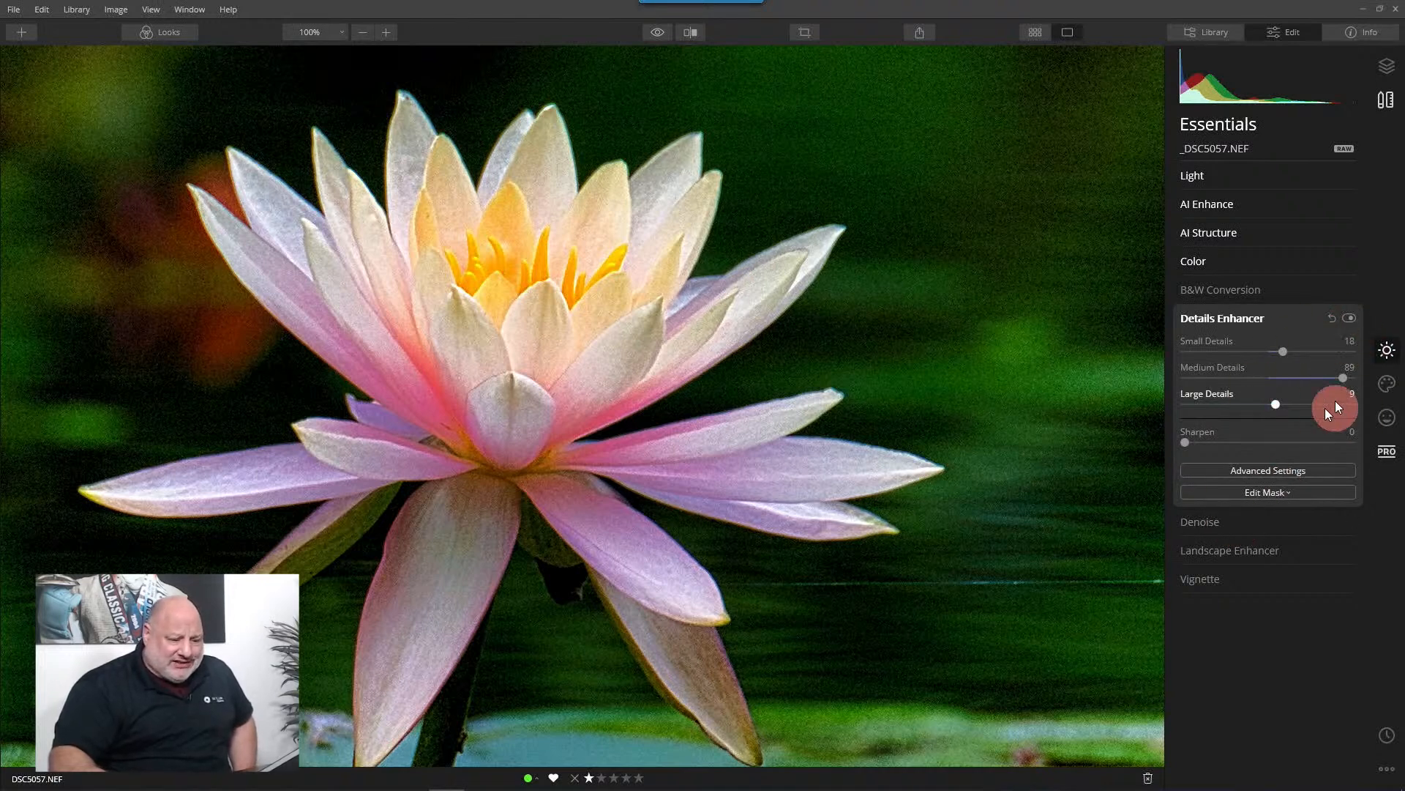
- In Denoise, set Luminosity Denoise to 86 and Color Denoise to 64
click(1202, 524)
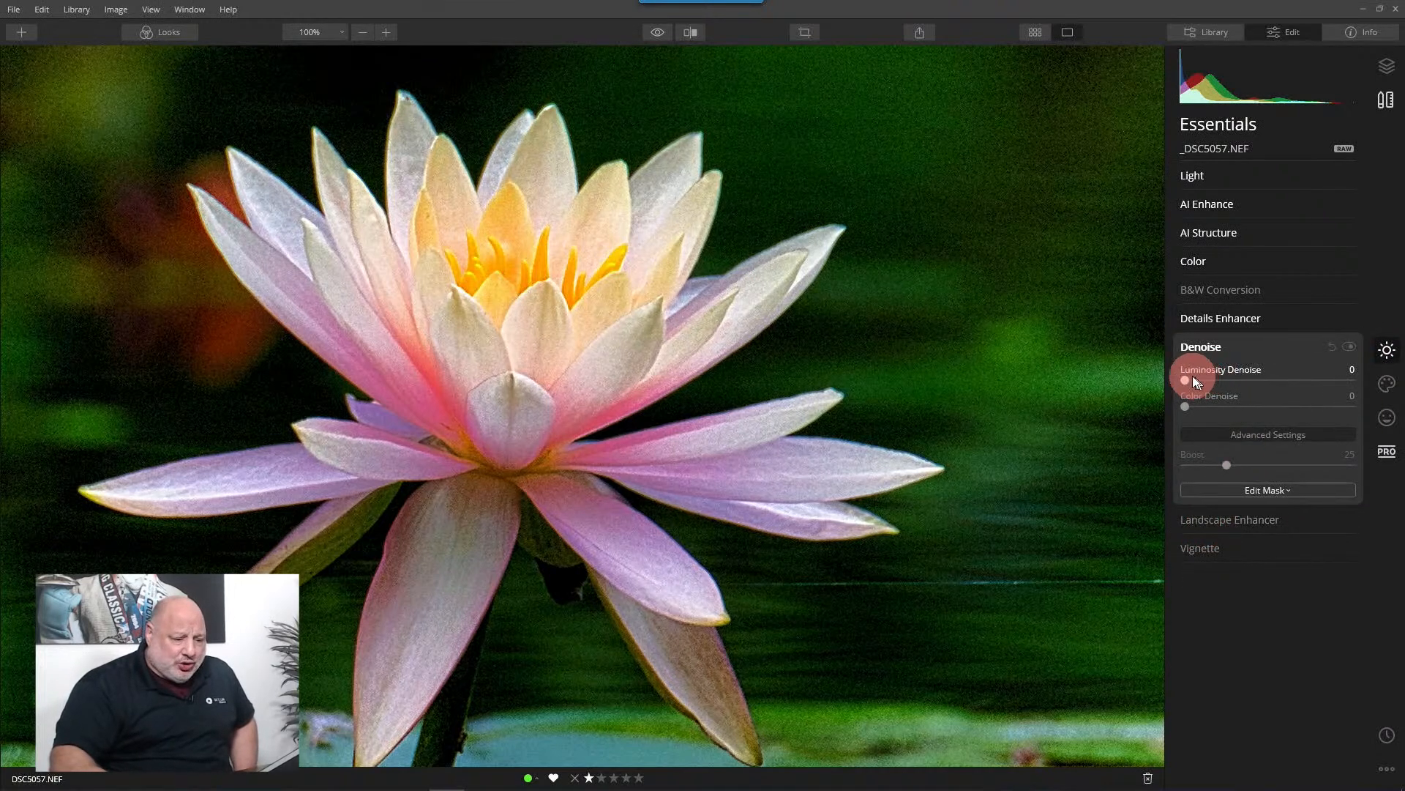
drag(1184, 379, 1275, 410)
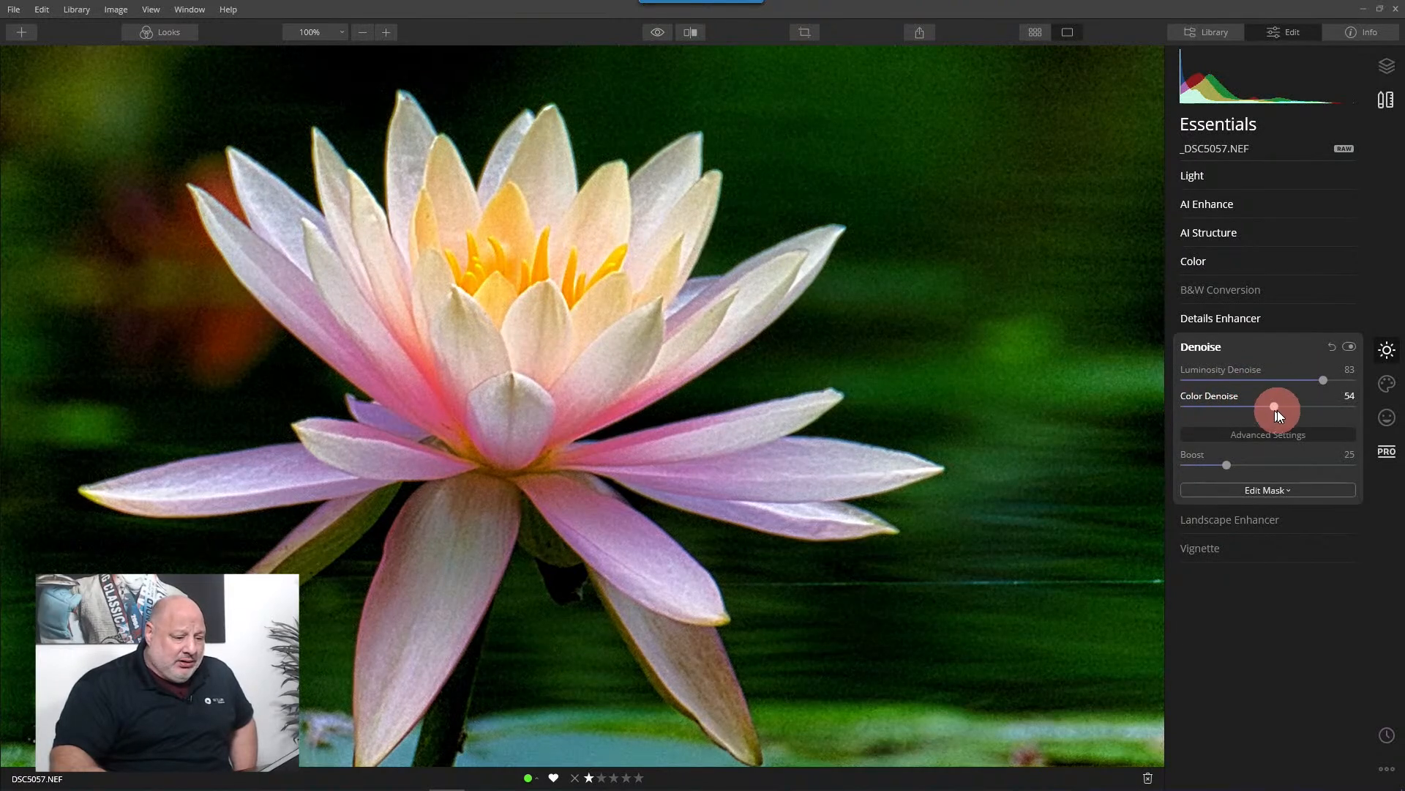
click(1323, 380)
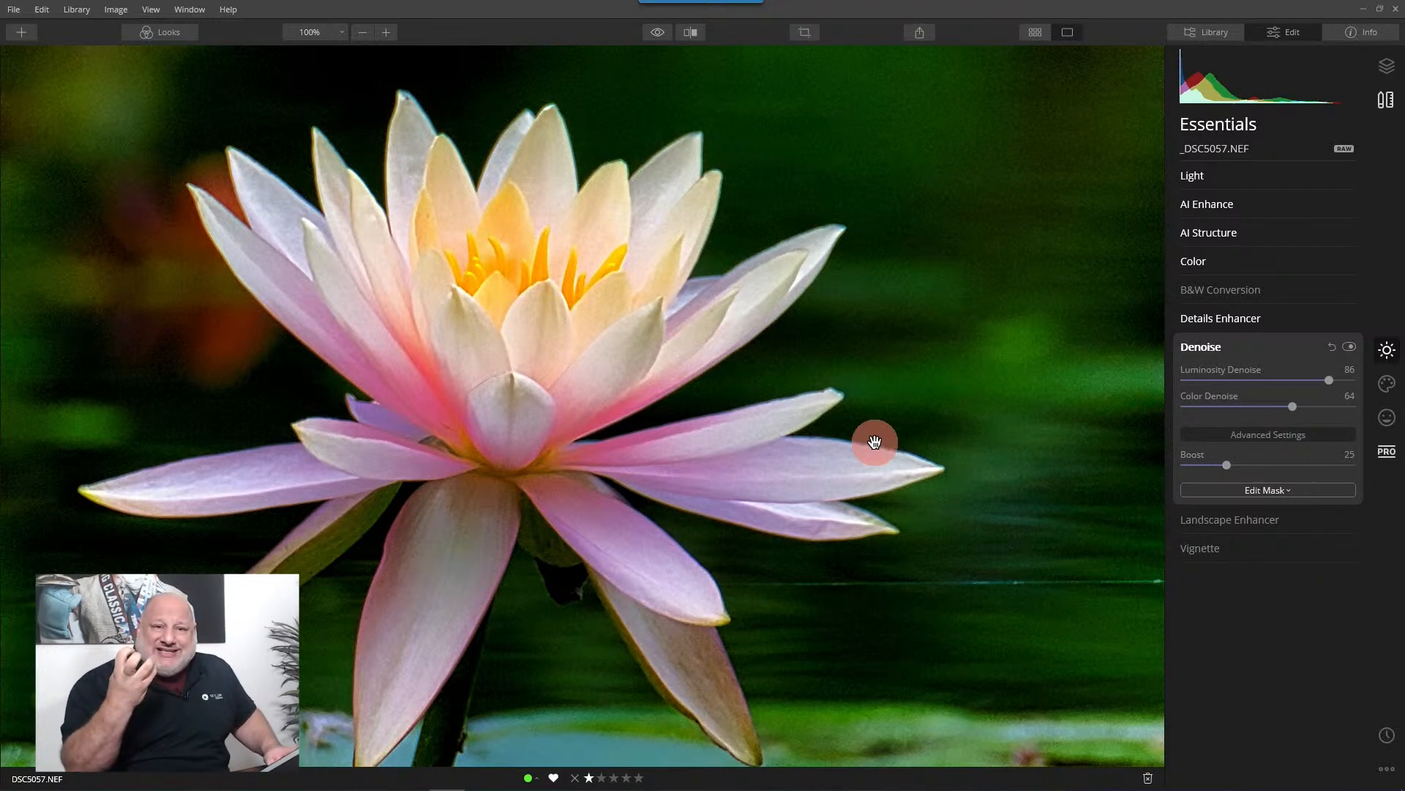
- Add a radial mask to Details Enhancer, centred on the water lily with its outer circle enclosing the petals
click(1237, 317)
click(662, 343)
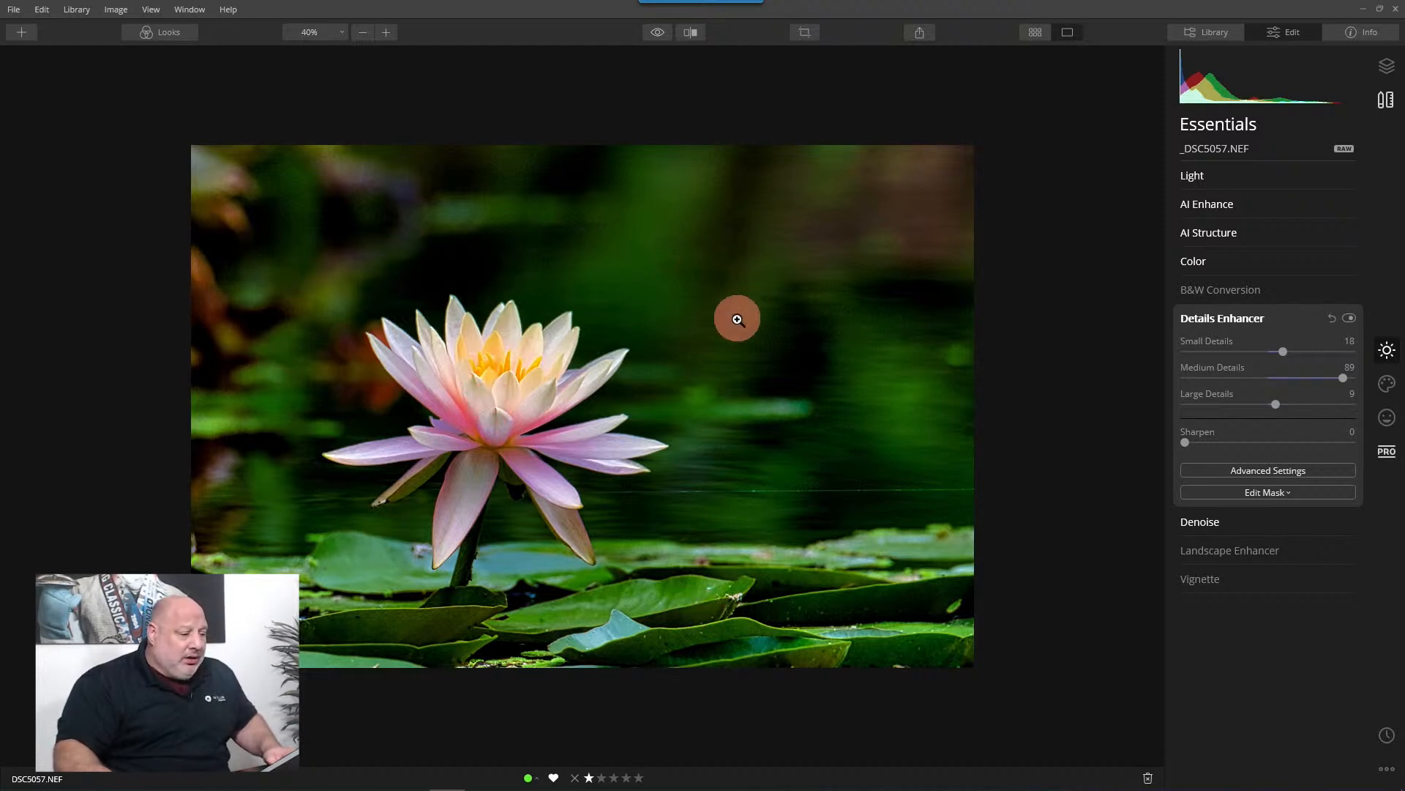
click(1287, 493)
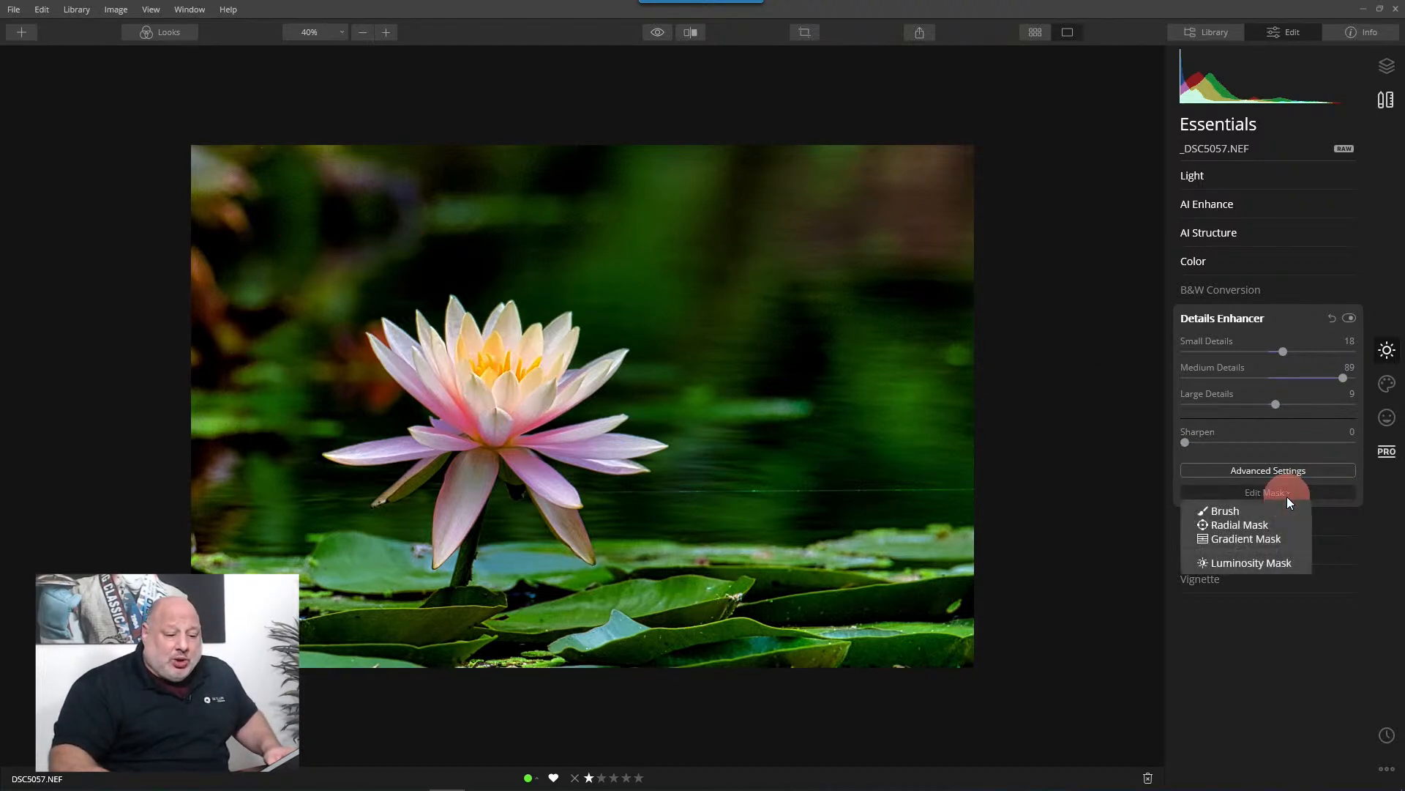
click(1241, 524)
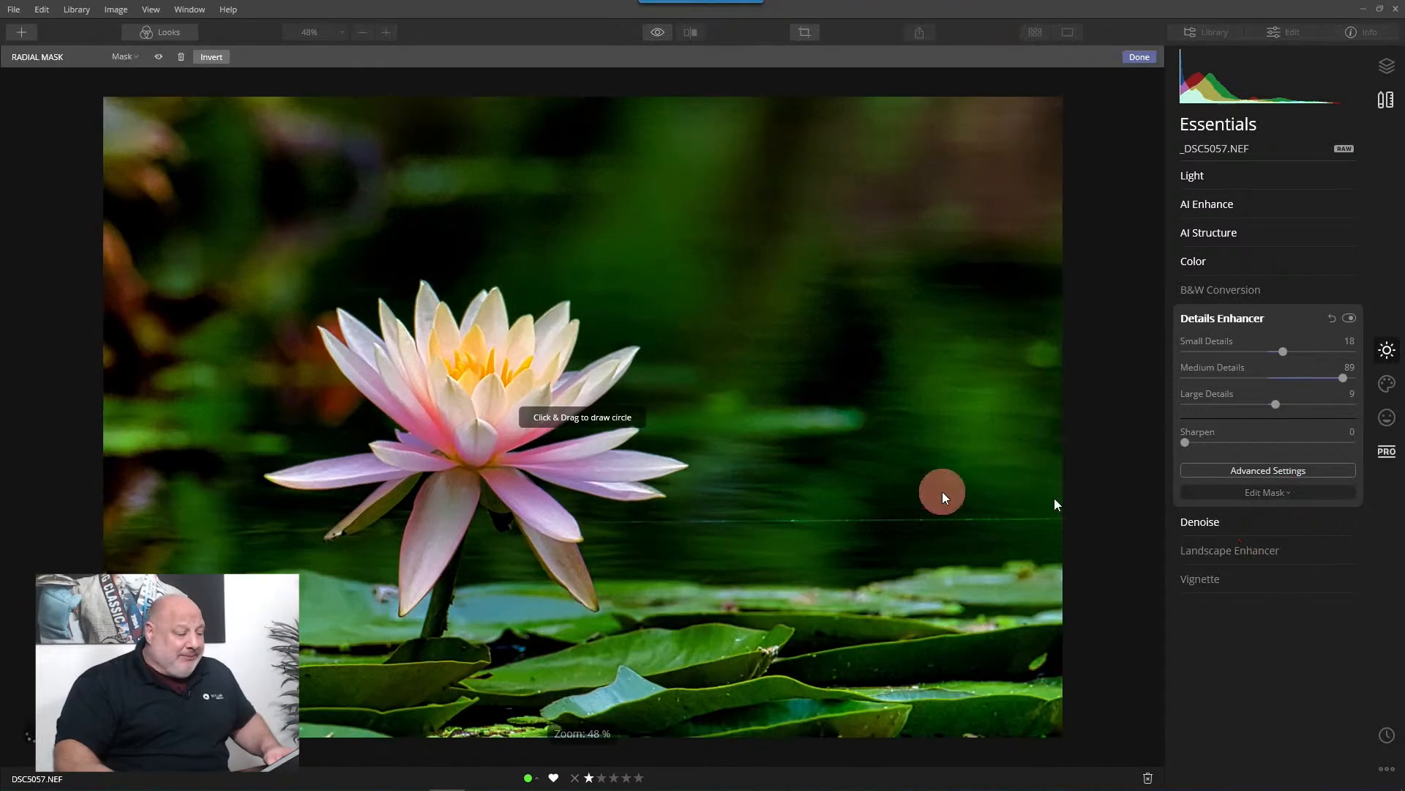
drag(472, 401, 538, 472)
drag(467, 398, 477, 424)
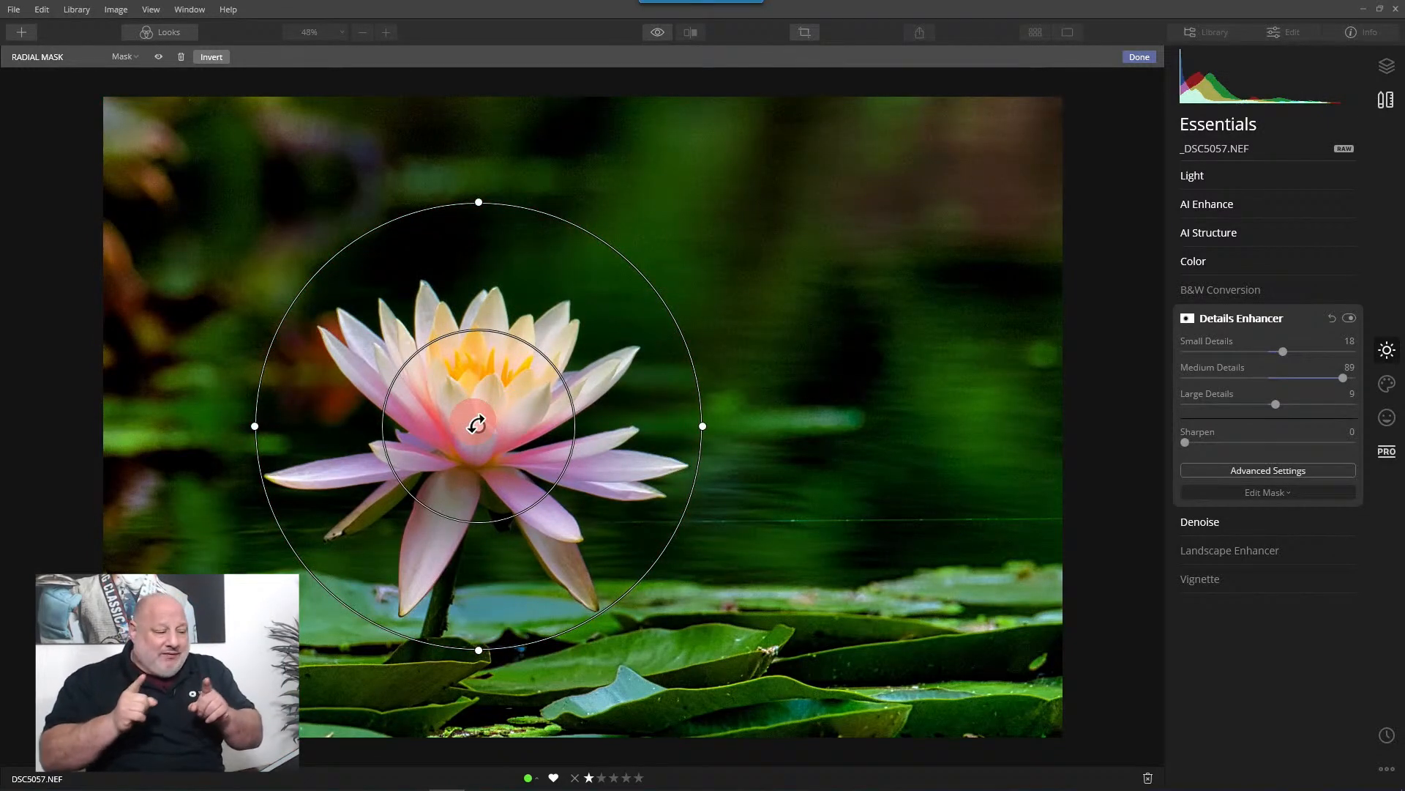
- Invert the radial mask to confine Details Enhancer to the flower, and check its overlay before finishing the mask
click(128, 56)
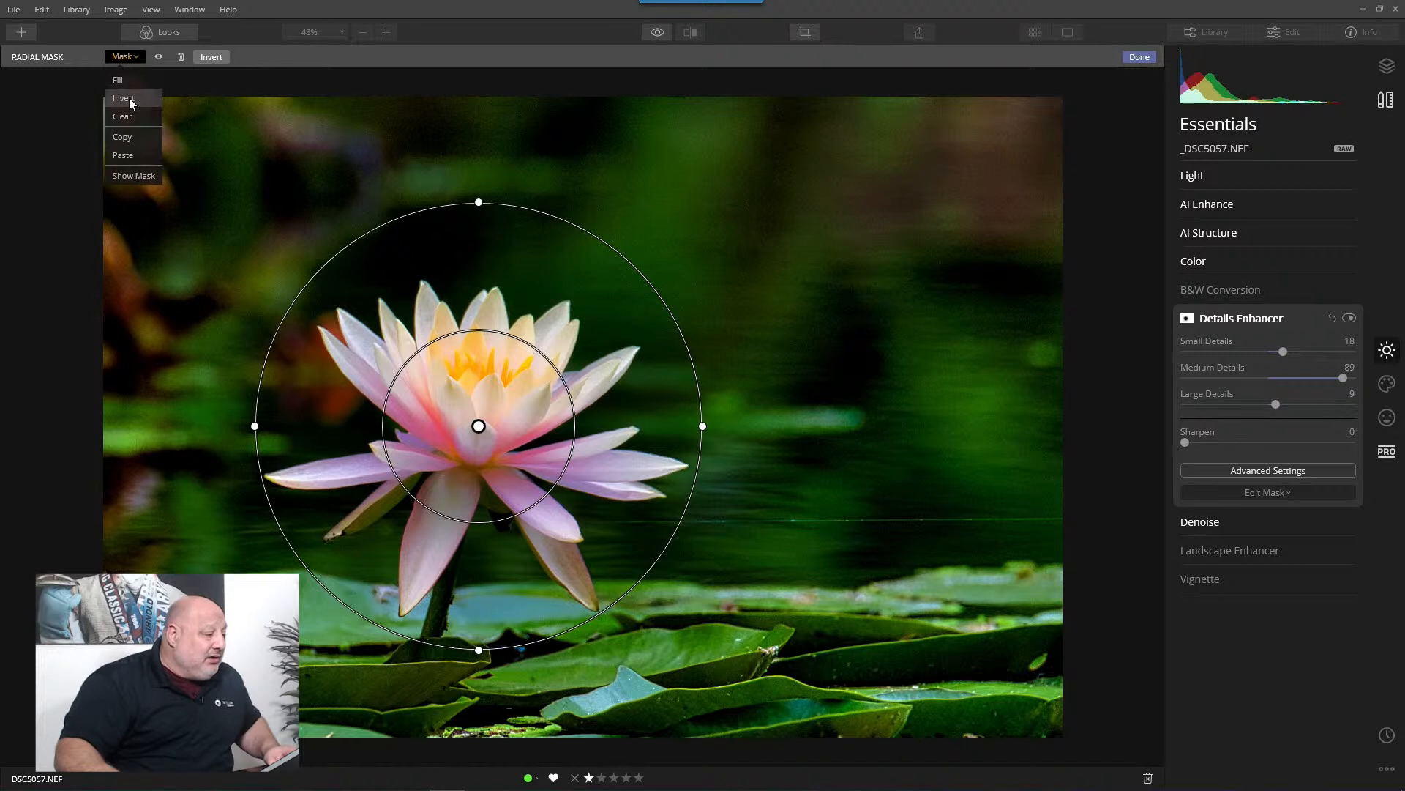
click(129, 98)
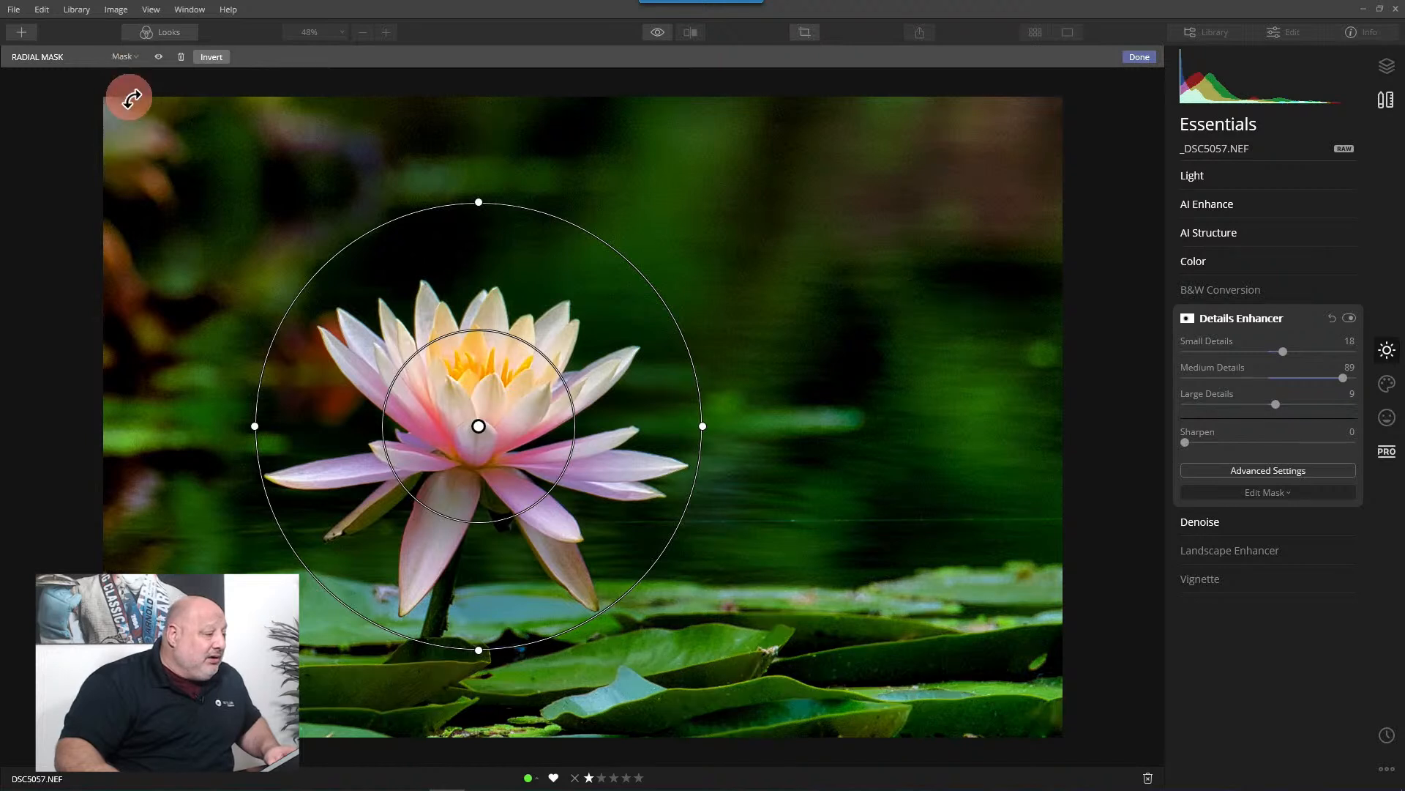
click(159, 57)
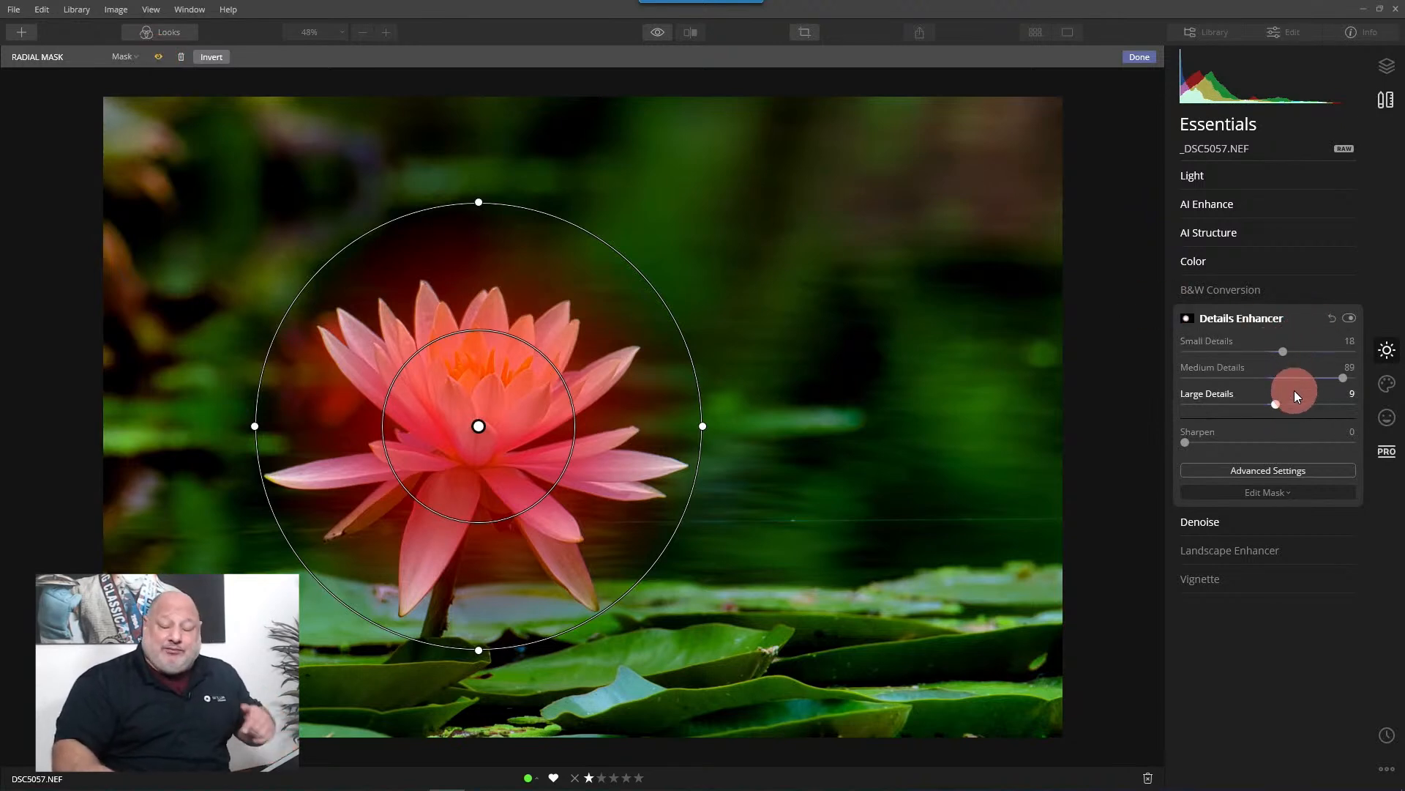
click(1141, 57)
- Compare the photo with the masked Details Enhancer disabled and enabled, and set Small Details to 6 and Large Details to 2
click(1385, 338)
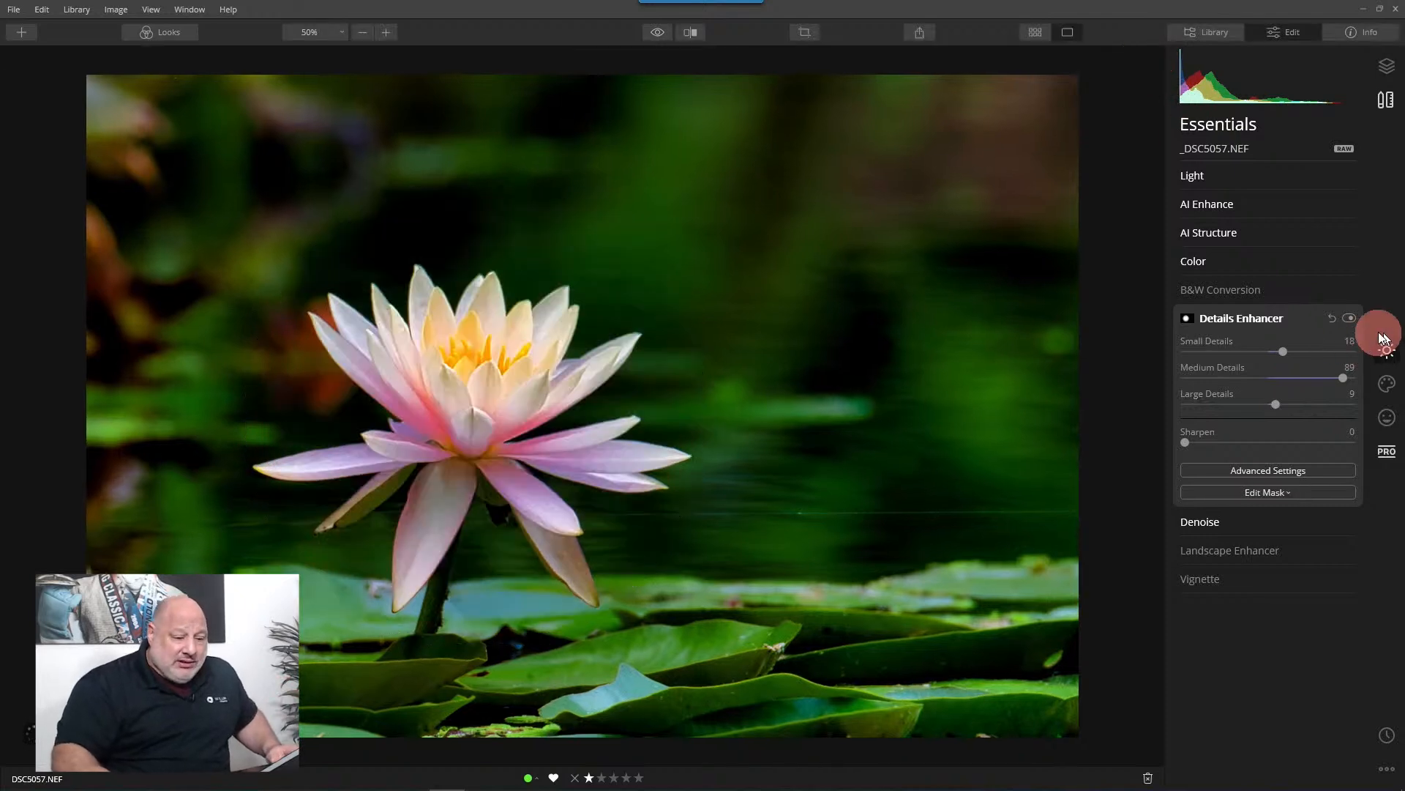
click(1349, 319)
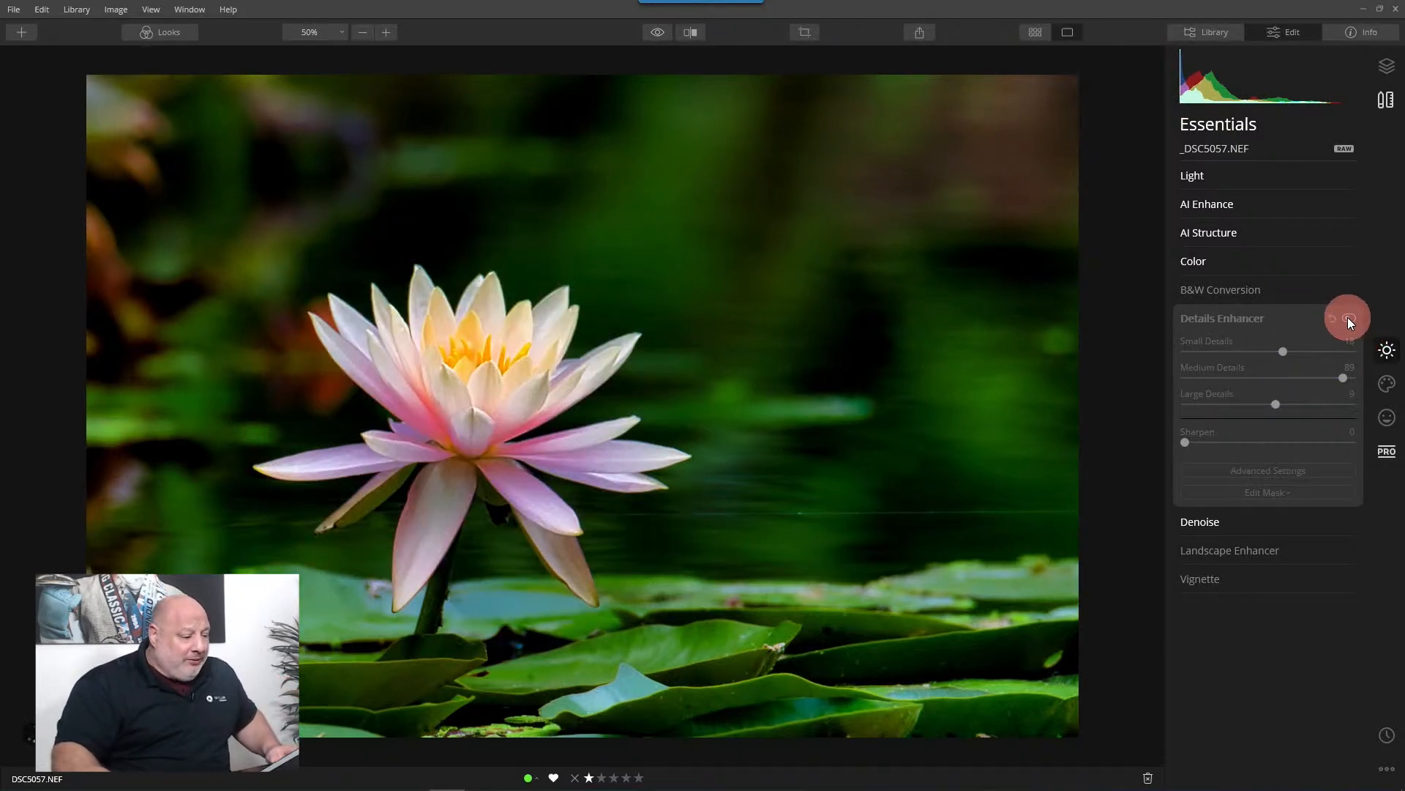
click(1349, 320)
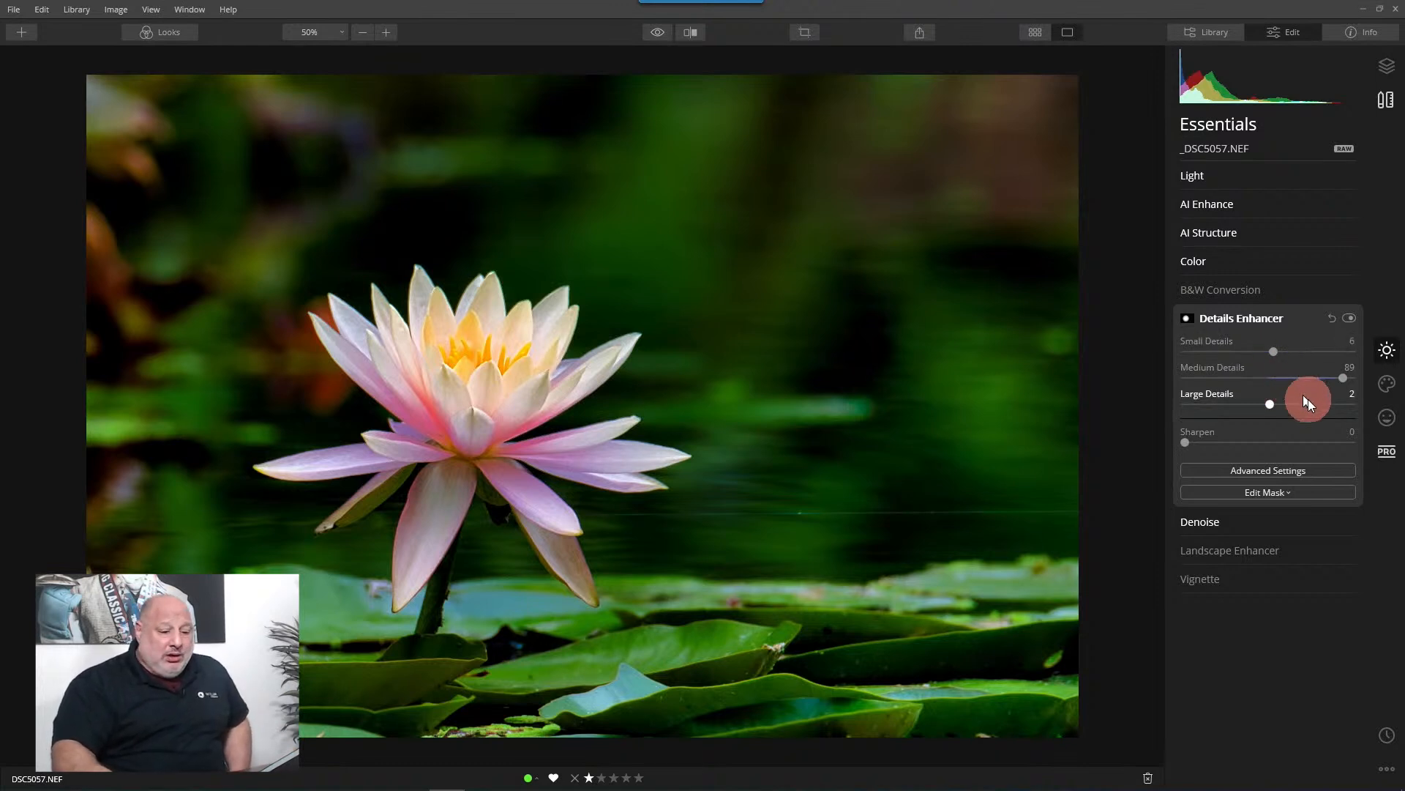
click(1263, 318)
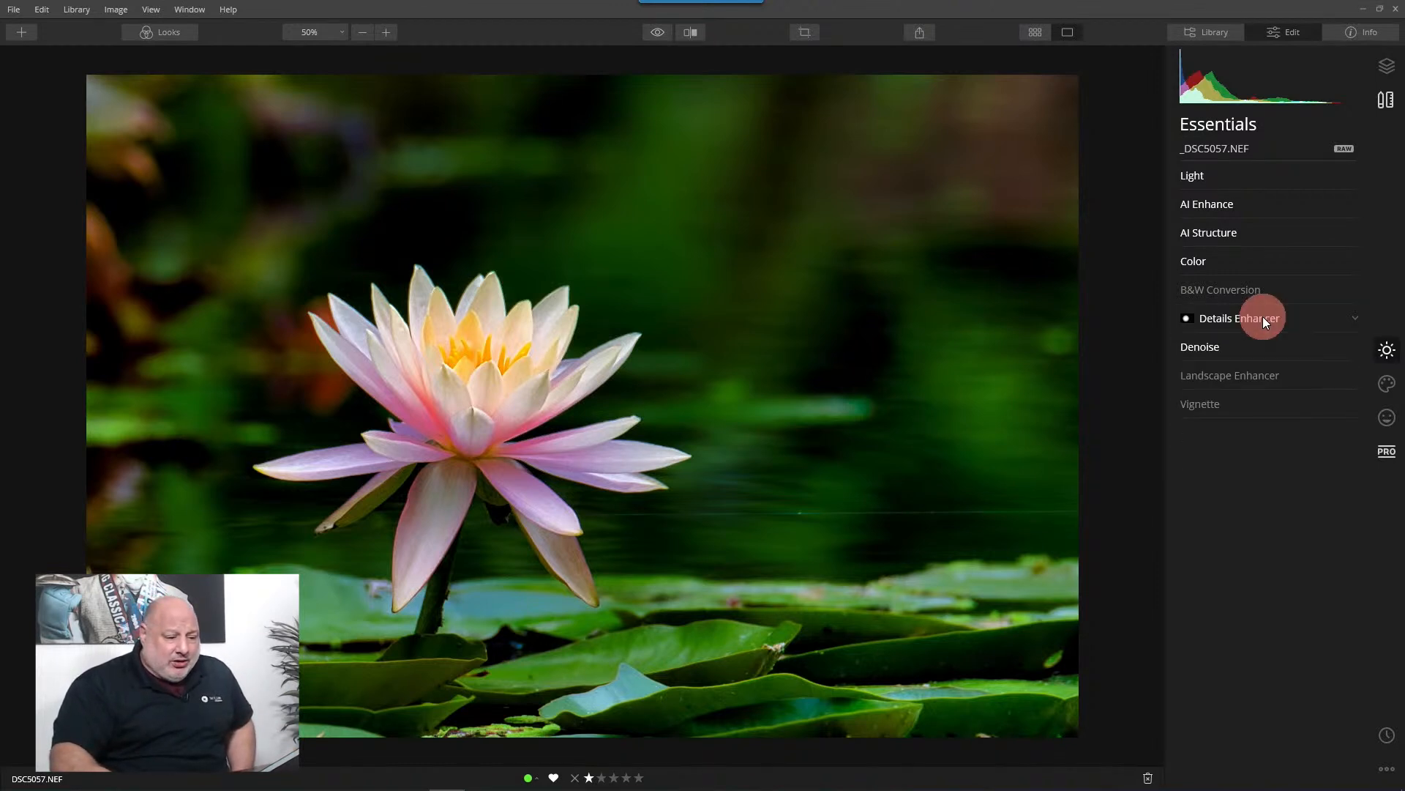
- In Landscape Enhancer, try strong Dehaze amounts and settle on a Dehaze value of 17
click(1219, 375)
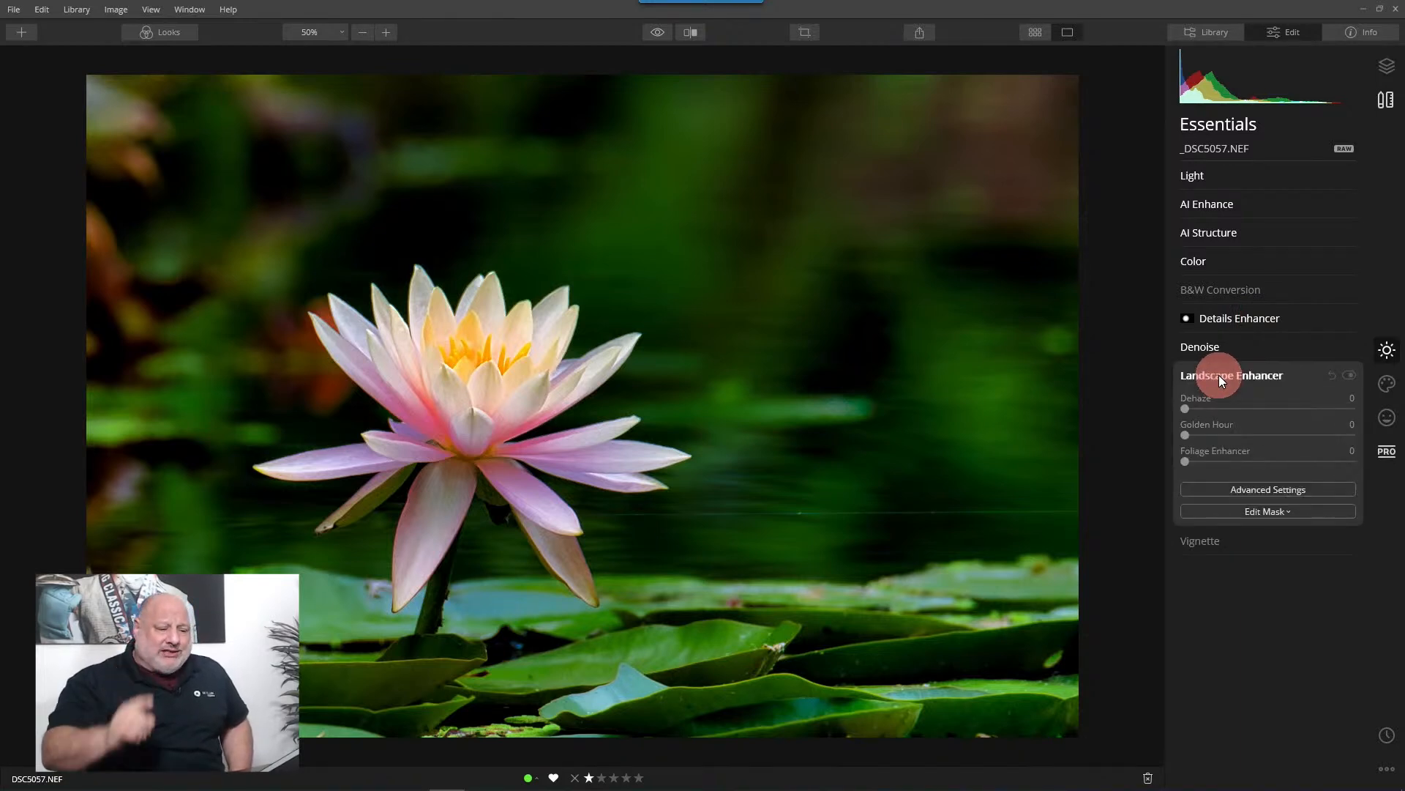
drag(1187, 408, 1319, 412)
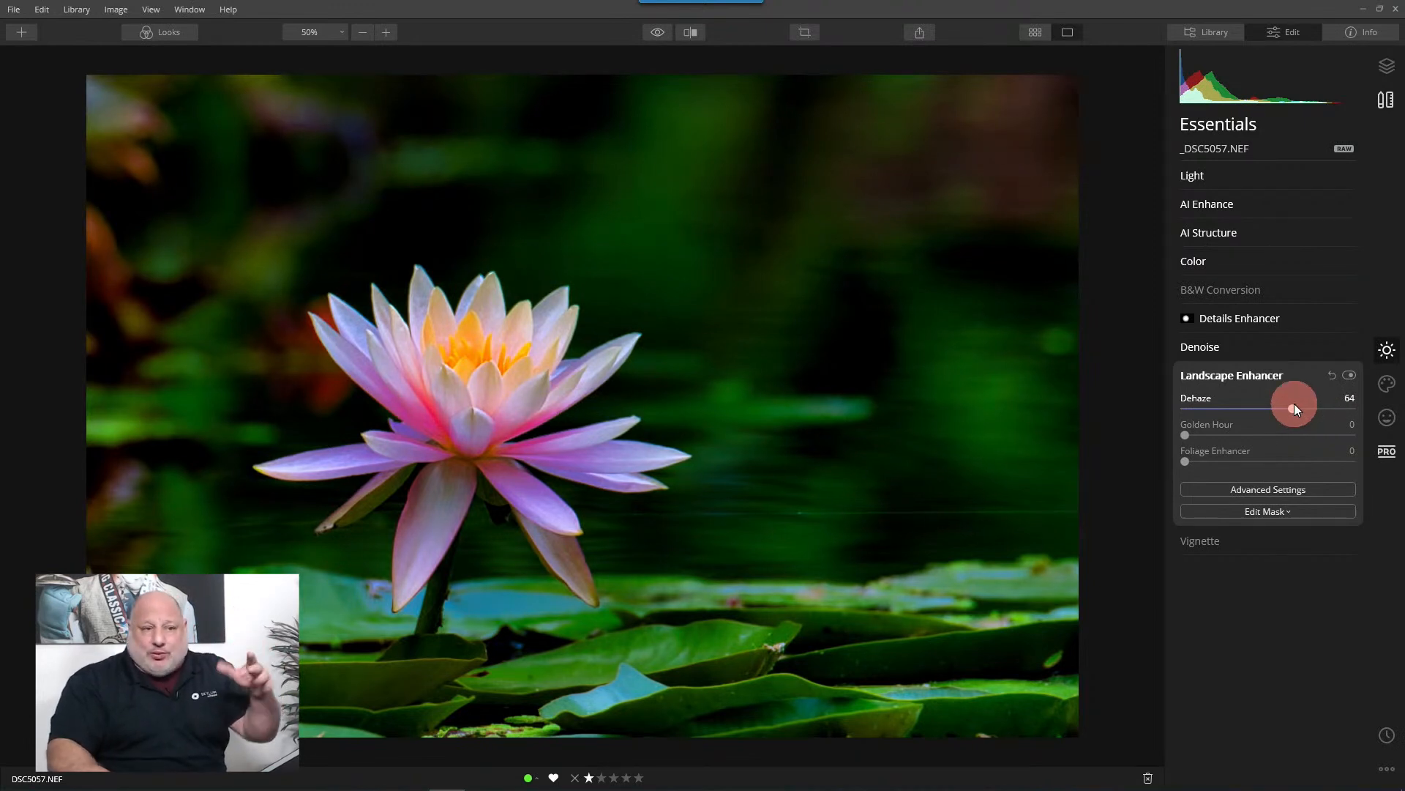
drag(1294, 407, 1246, 412)
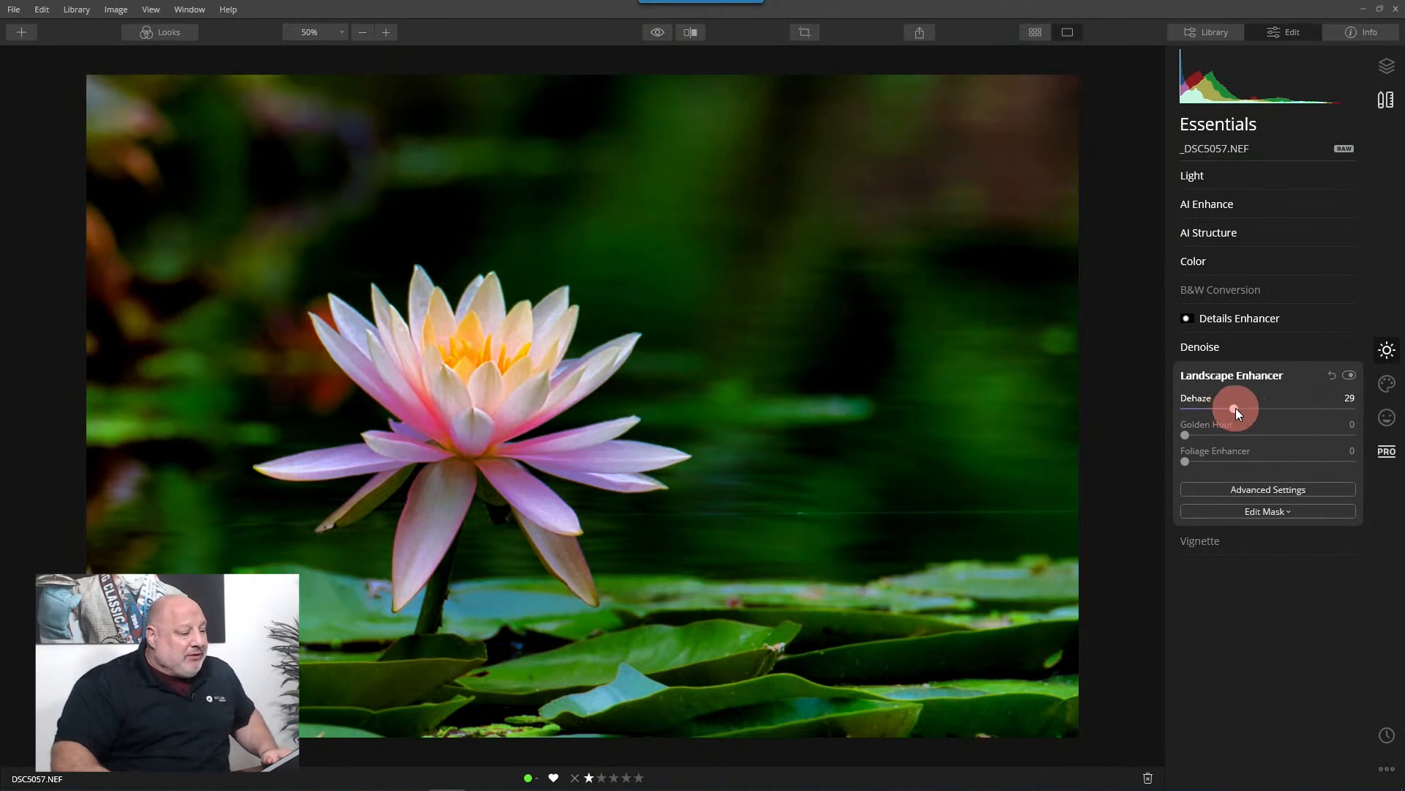
drag(1228, 409, 1216, 416)
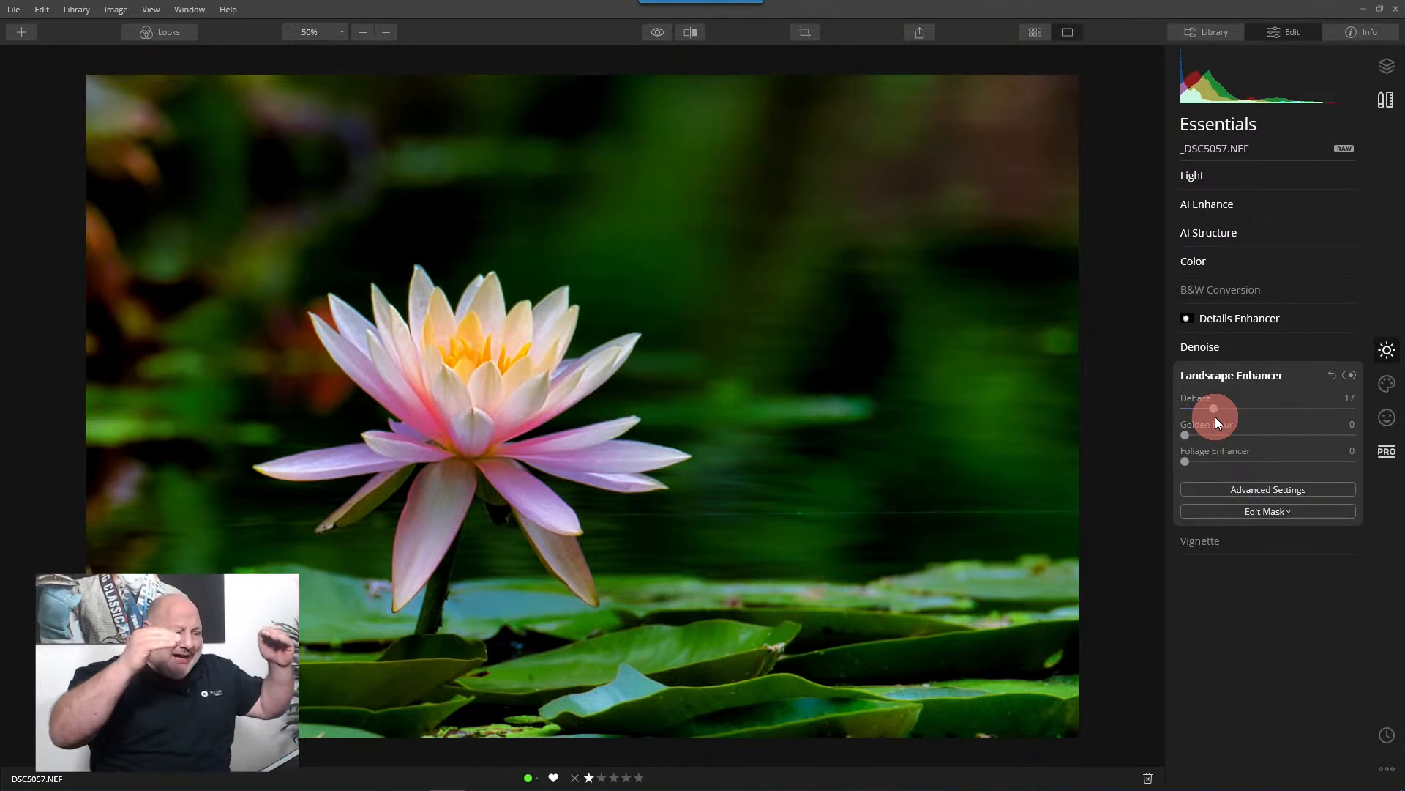
- Compare the photo with Landscape Enhancer disabled and enabled, and collapse the filter with it left enabled
click(1350, 376)
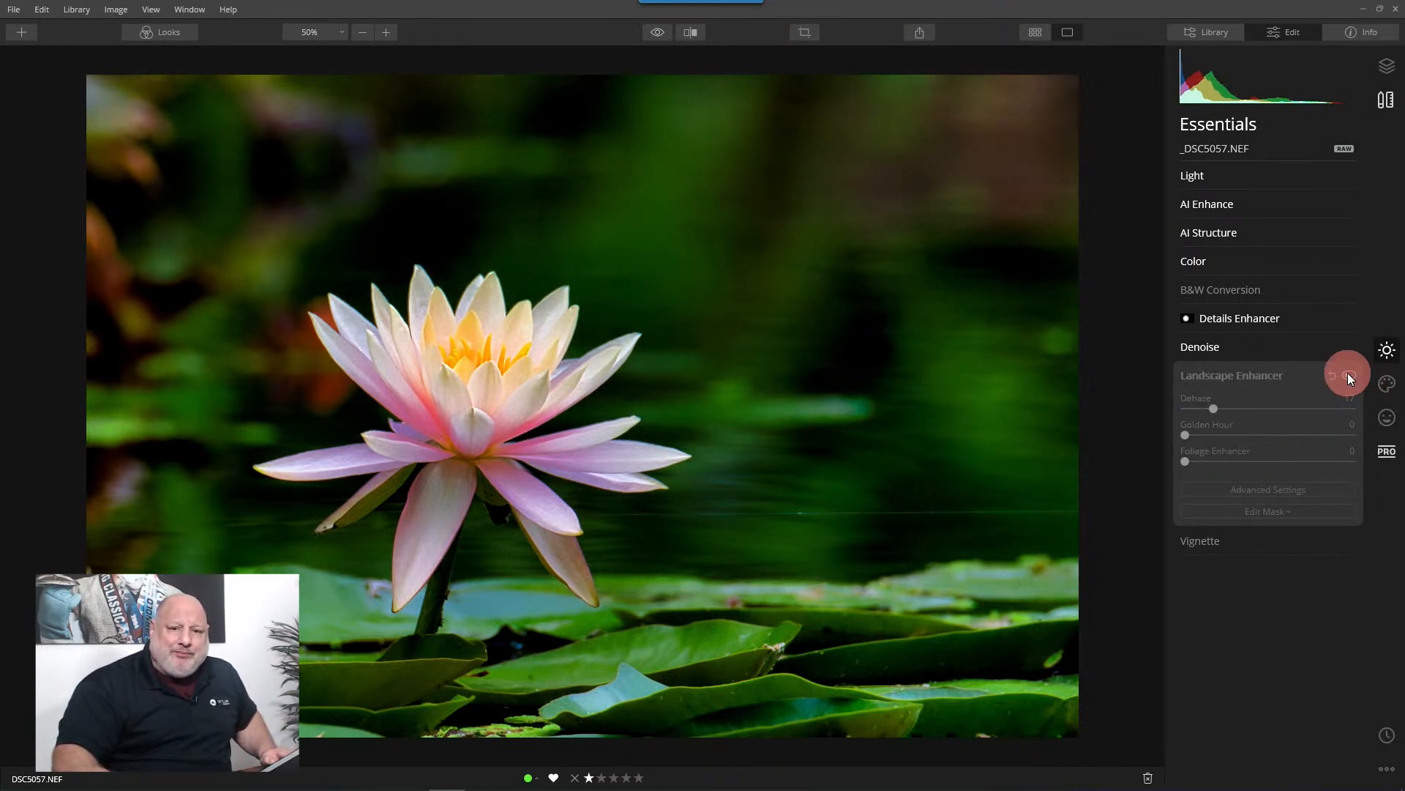
click(1346, 376)
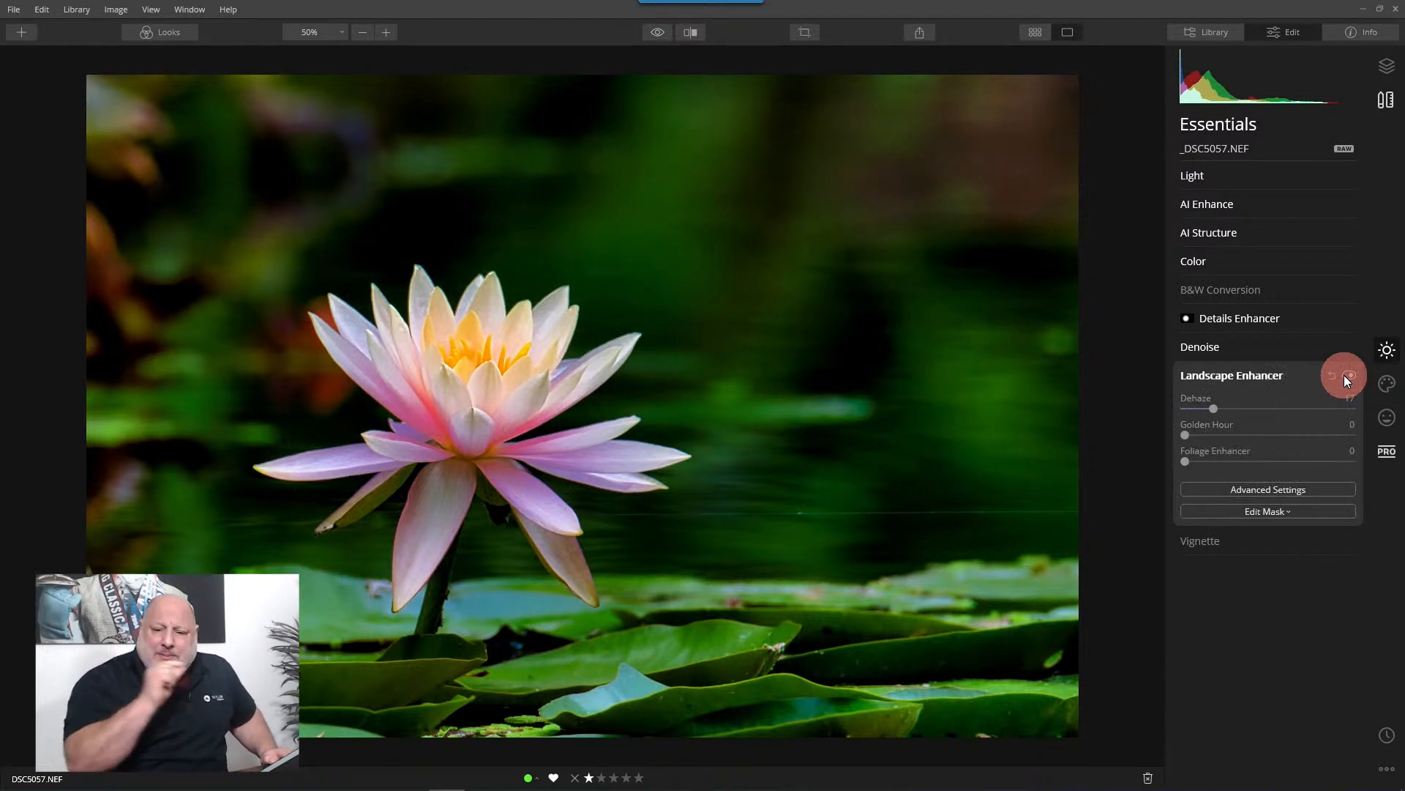
click(1254, 370)
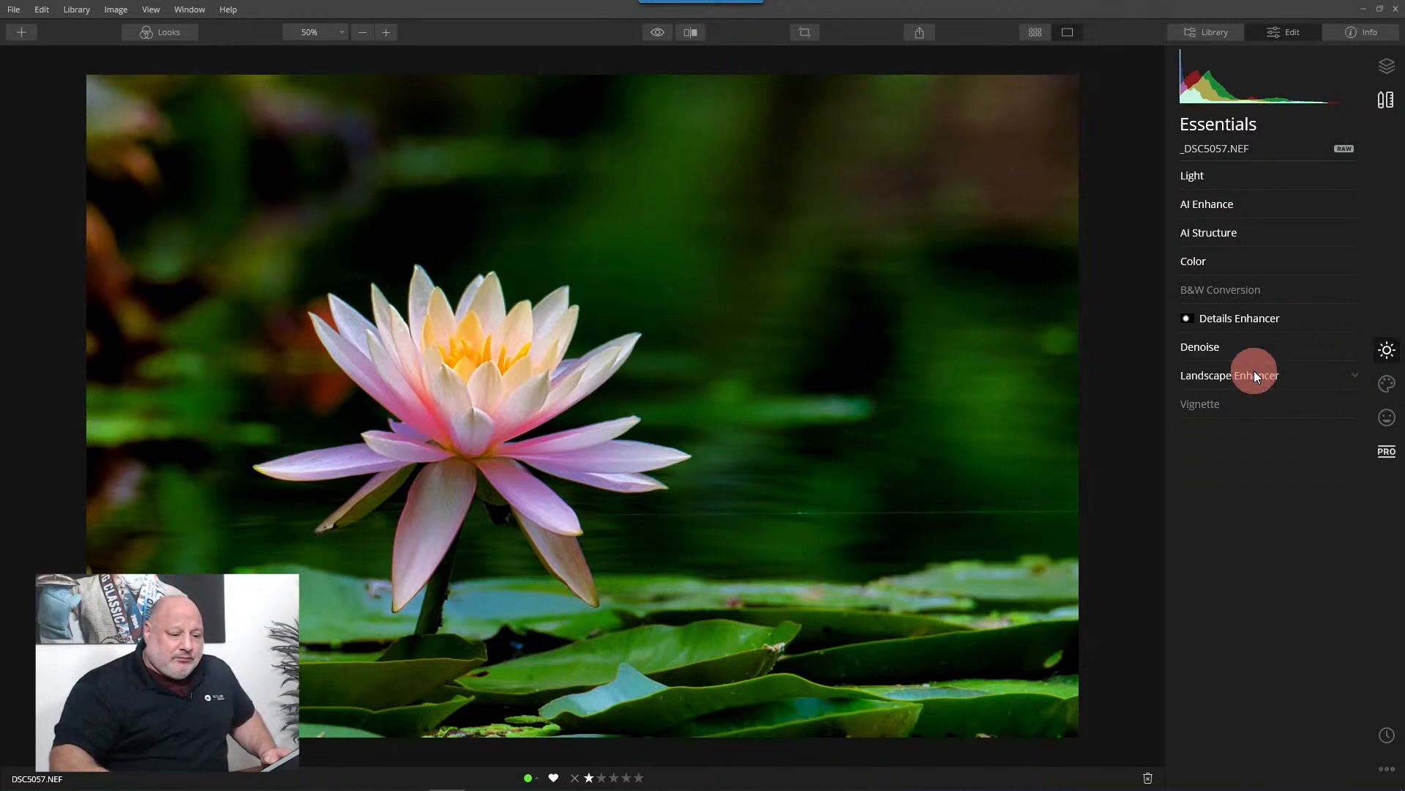
- Add a Glow effect to the photo, with the type set to Soft Focus and an Amount of 56
click(1386, 386)
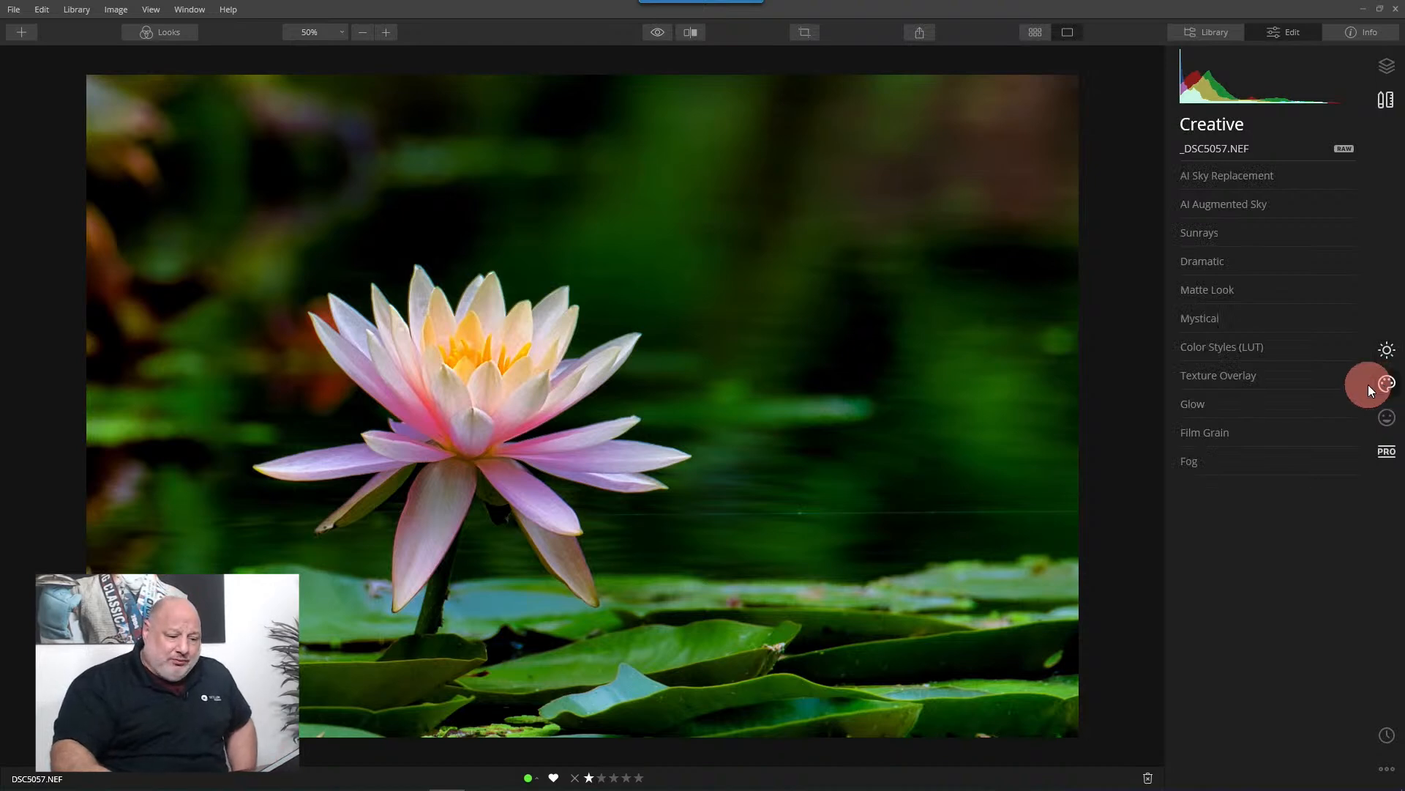
click(1219, 398)
click(1259, 428)
click(1267, 458)
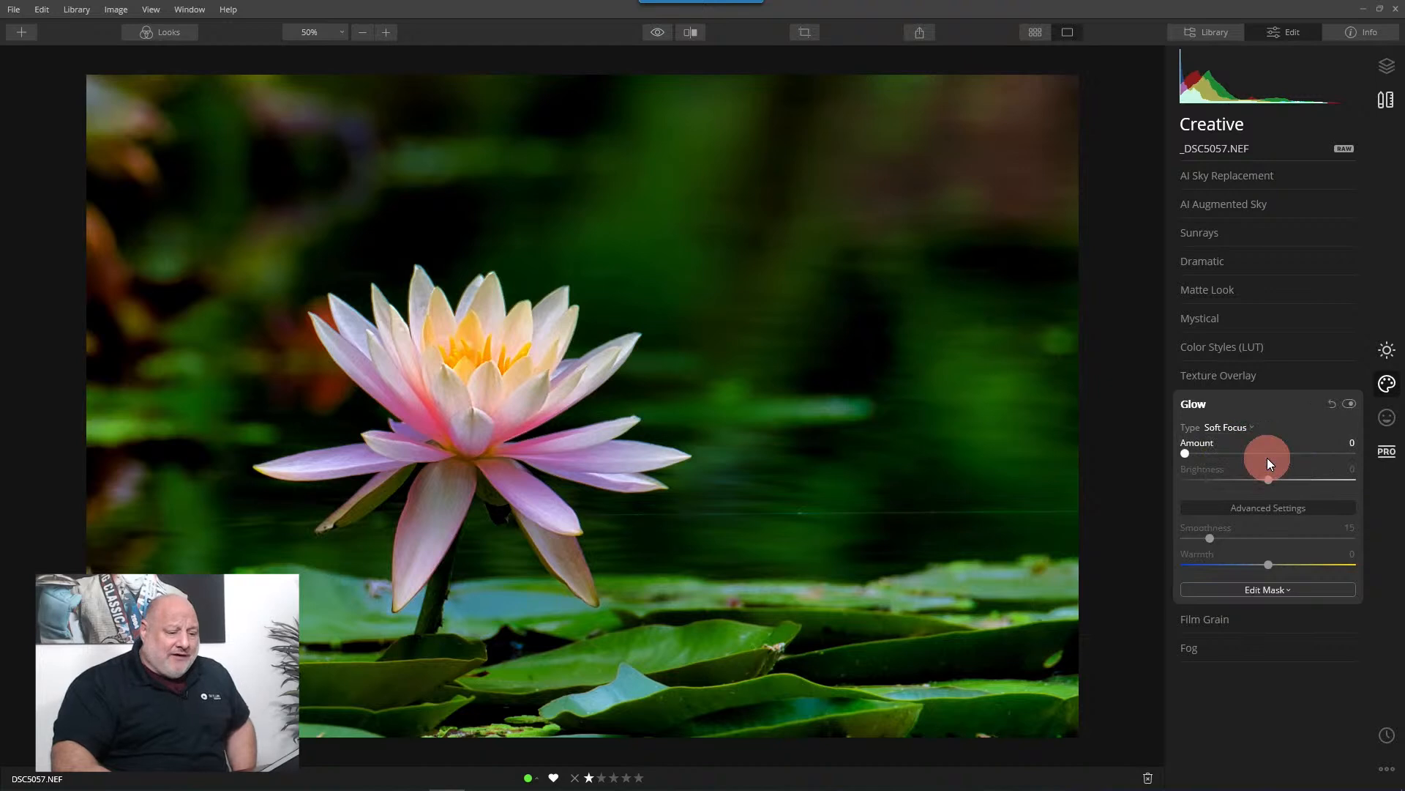
drag(1186, 454, 1272, 454)
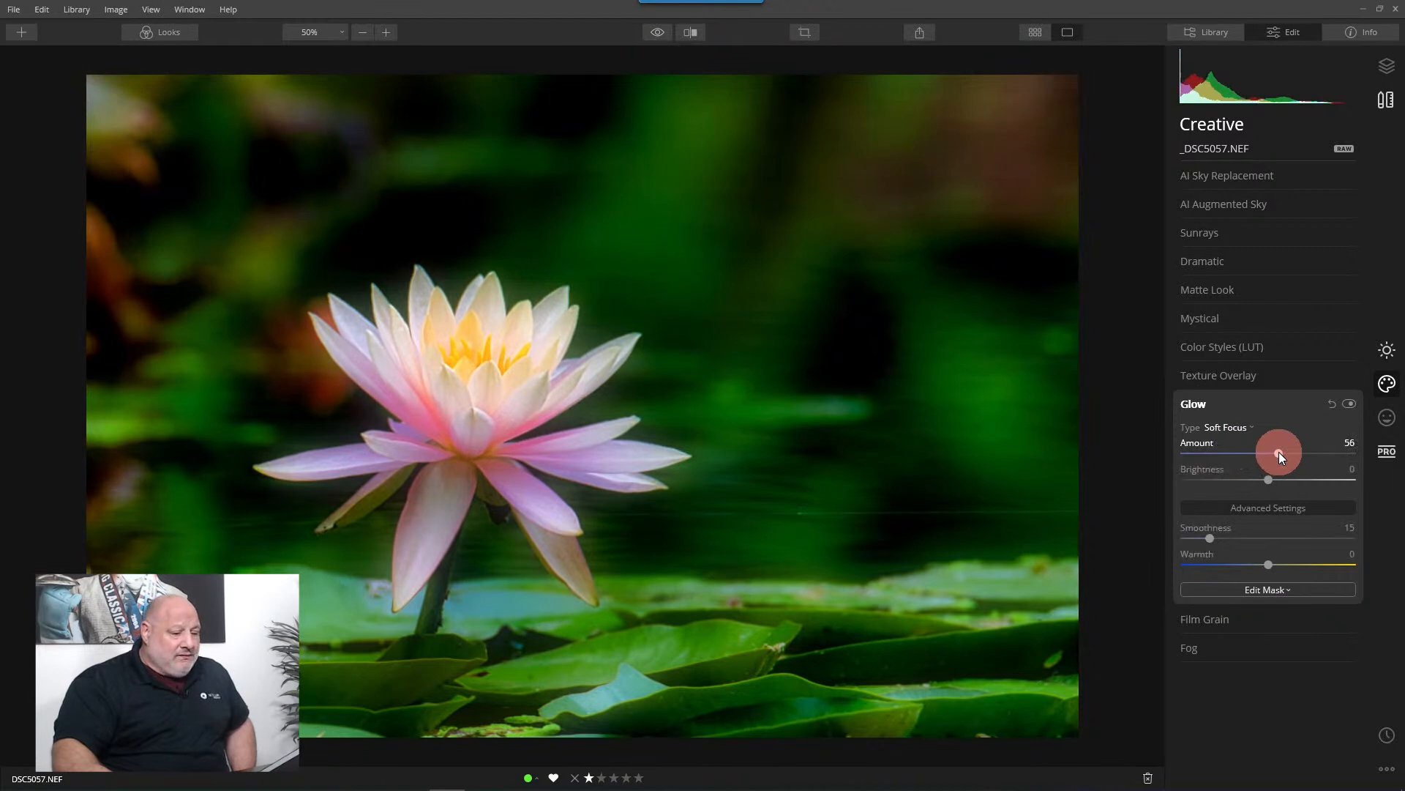
- Set the Glow's Brightness to -67 and its Smoothness to 33
click(1268, 481)
drag(1268, 481, 1212, 480)
drag(1209, 538, 1231, 537)
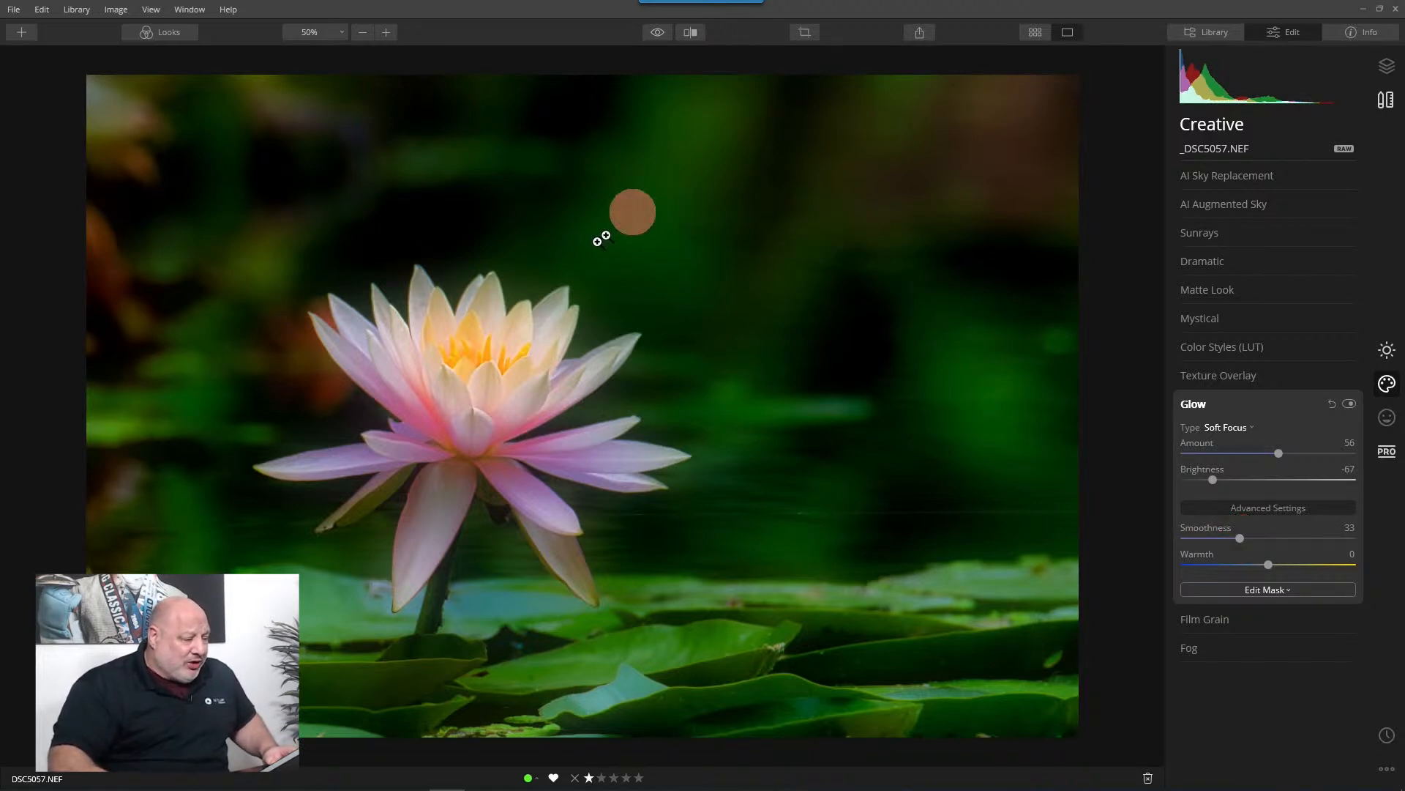
- Add a radial mask to the Glow, centred on the flower and about as wide as its petals, to keep the glow off it
click(1272, 589)
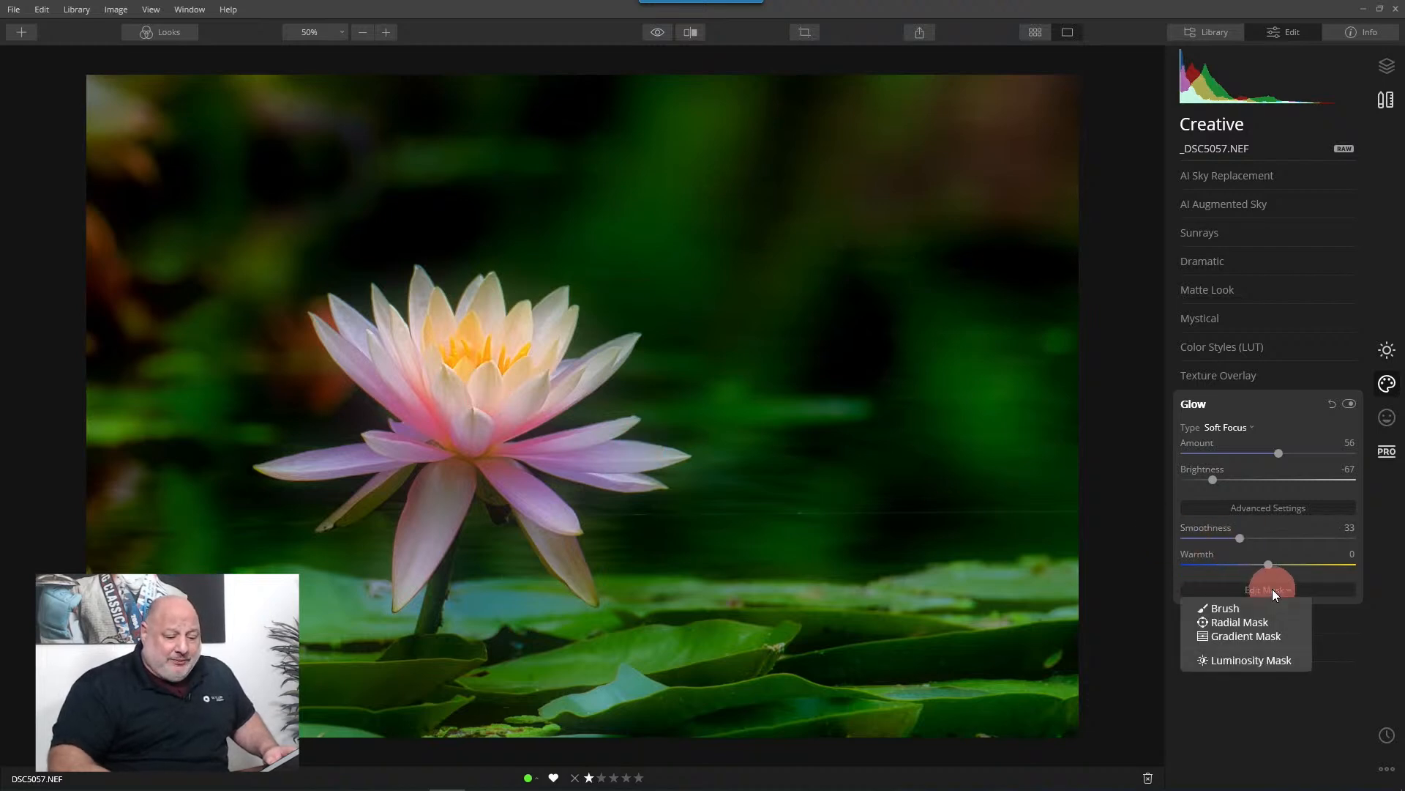
click(1248, 622)
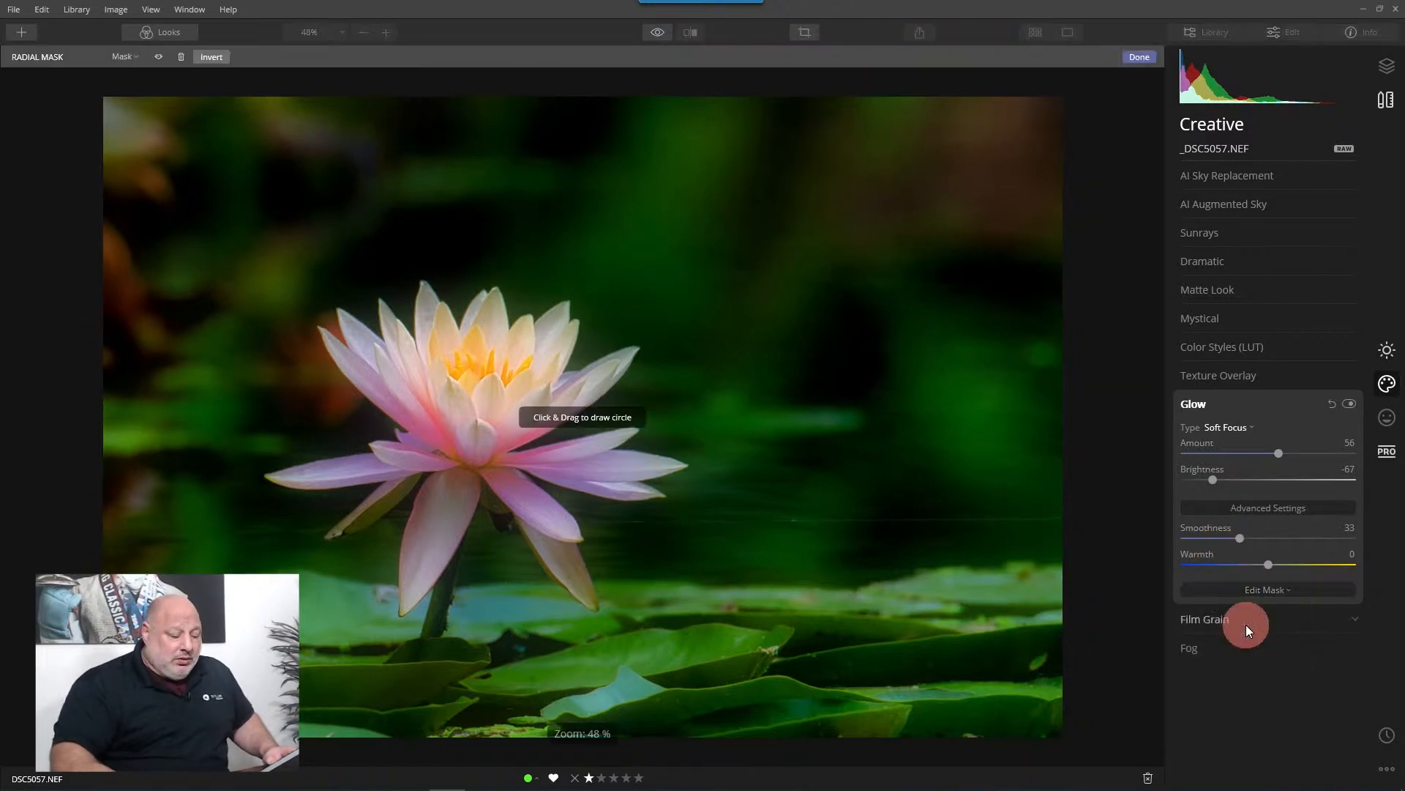
click(476, 384)
drag(504, 411, 544, 449)
drag(472, 383, 472, 432)
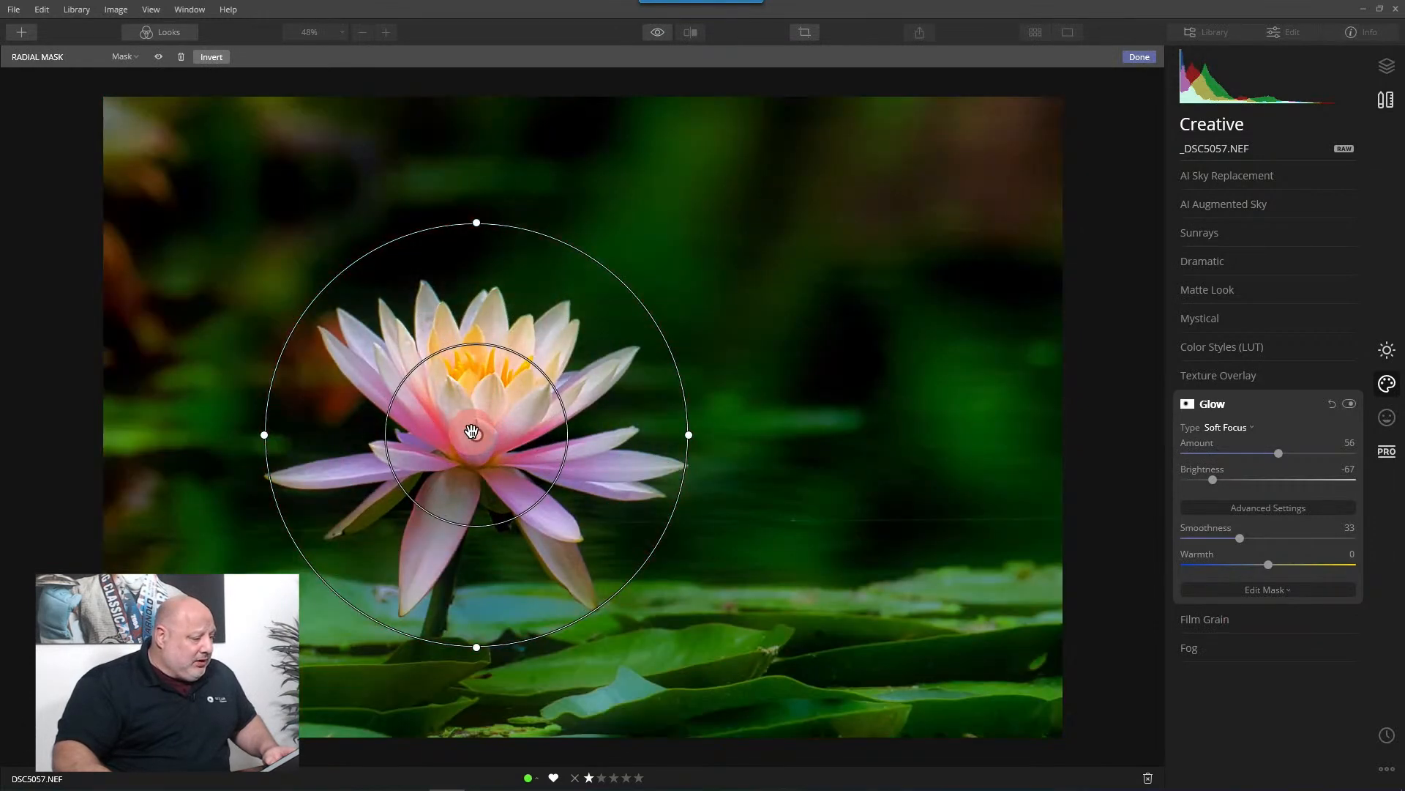
click(1126, 127)
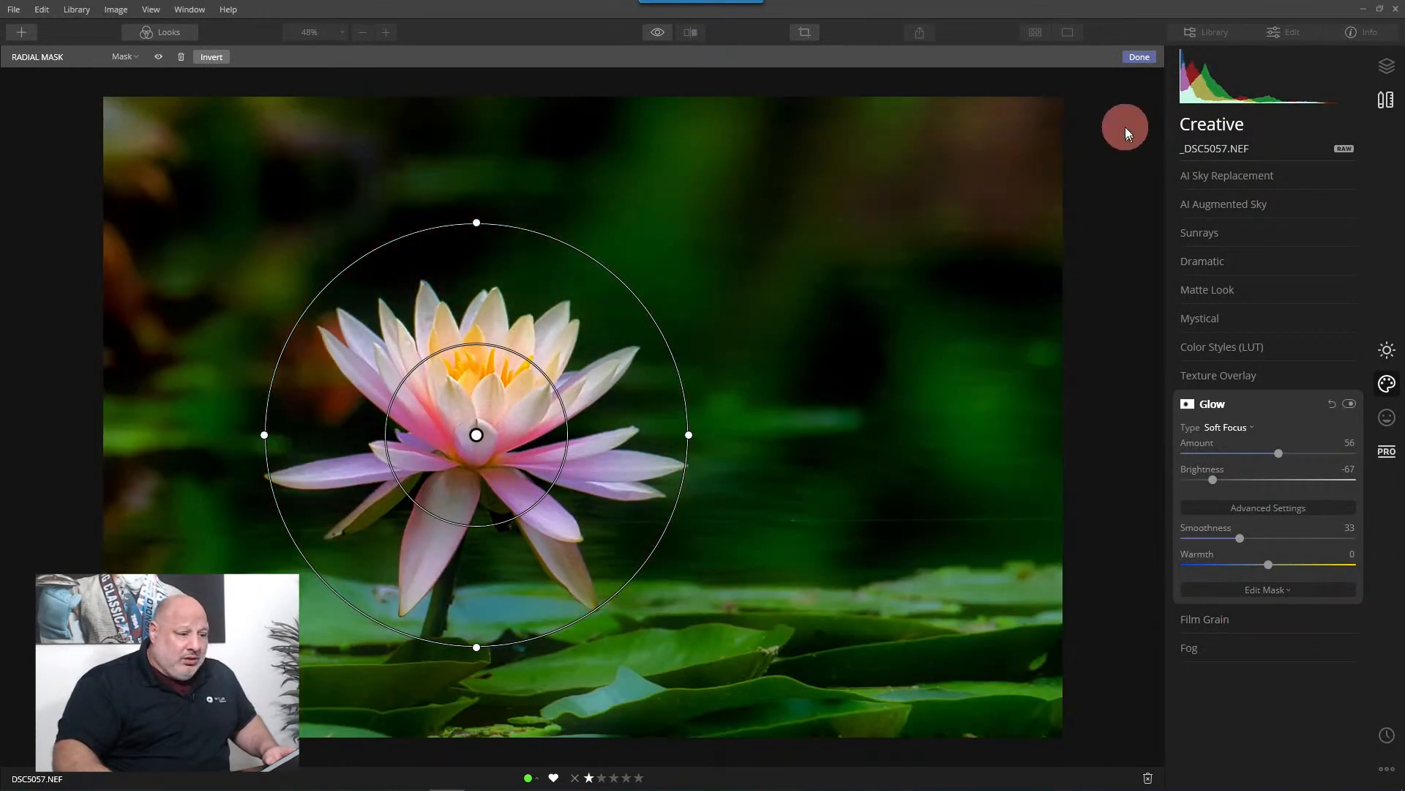
click(1133, 55)
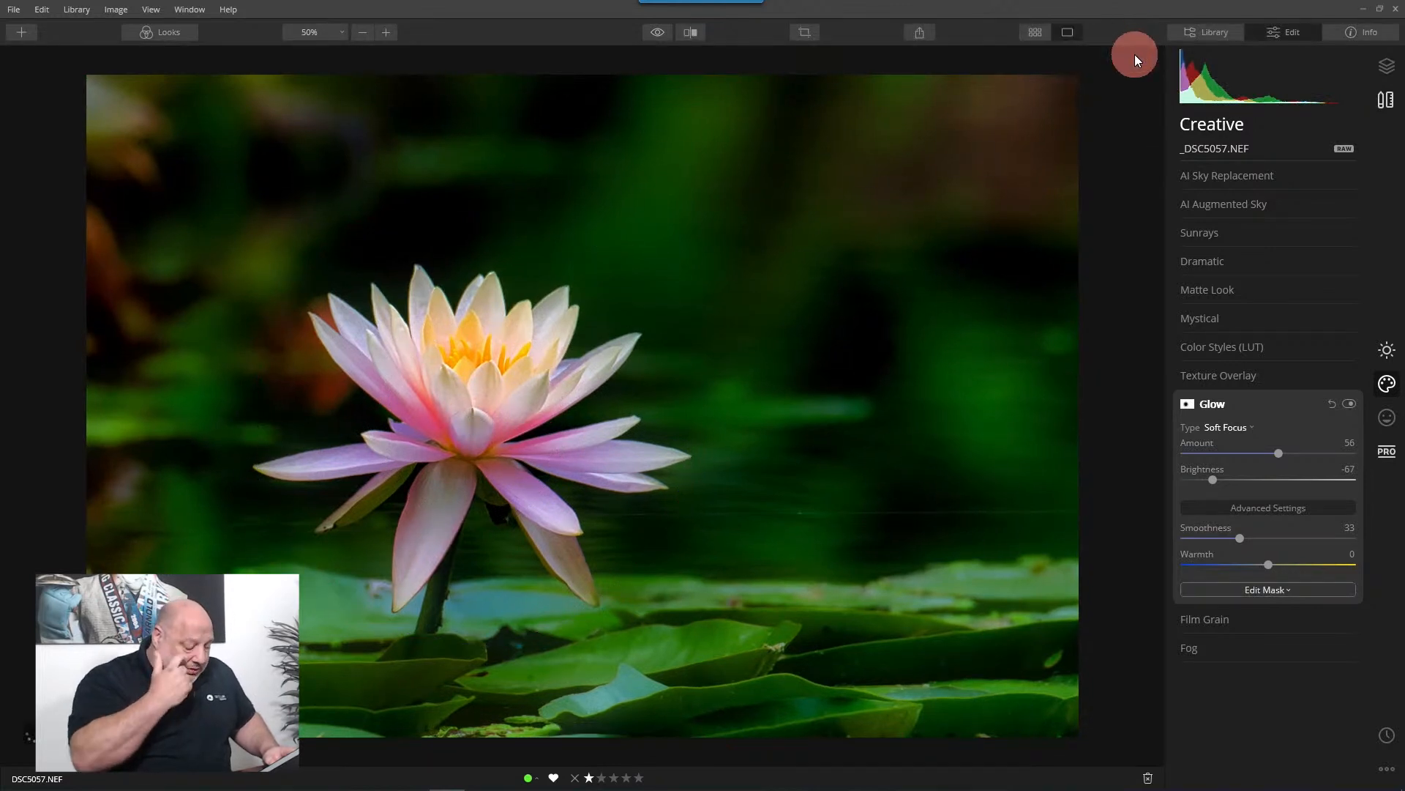
- Compare the photo with the masked Glow disabled and enabled, and view the whole image at a smaller size
click(1351, 405)
click(1350, 405)
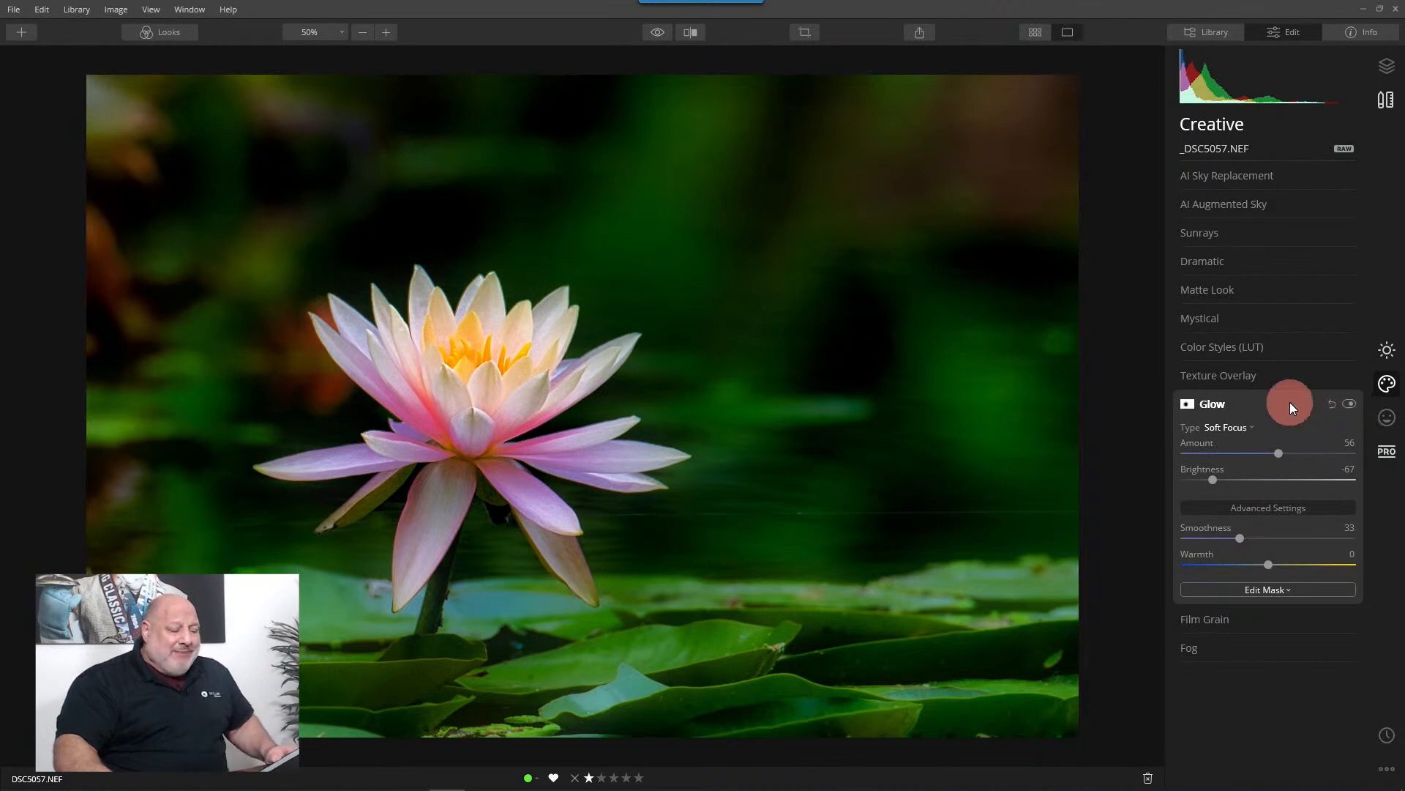
scroll(1050, 366, down, 1)
scroll(1050, 372, down, 1)
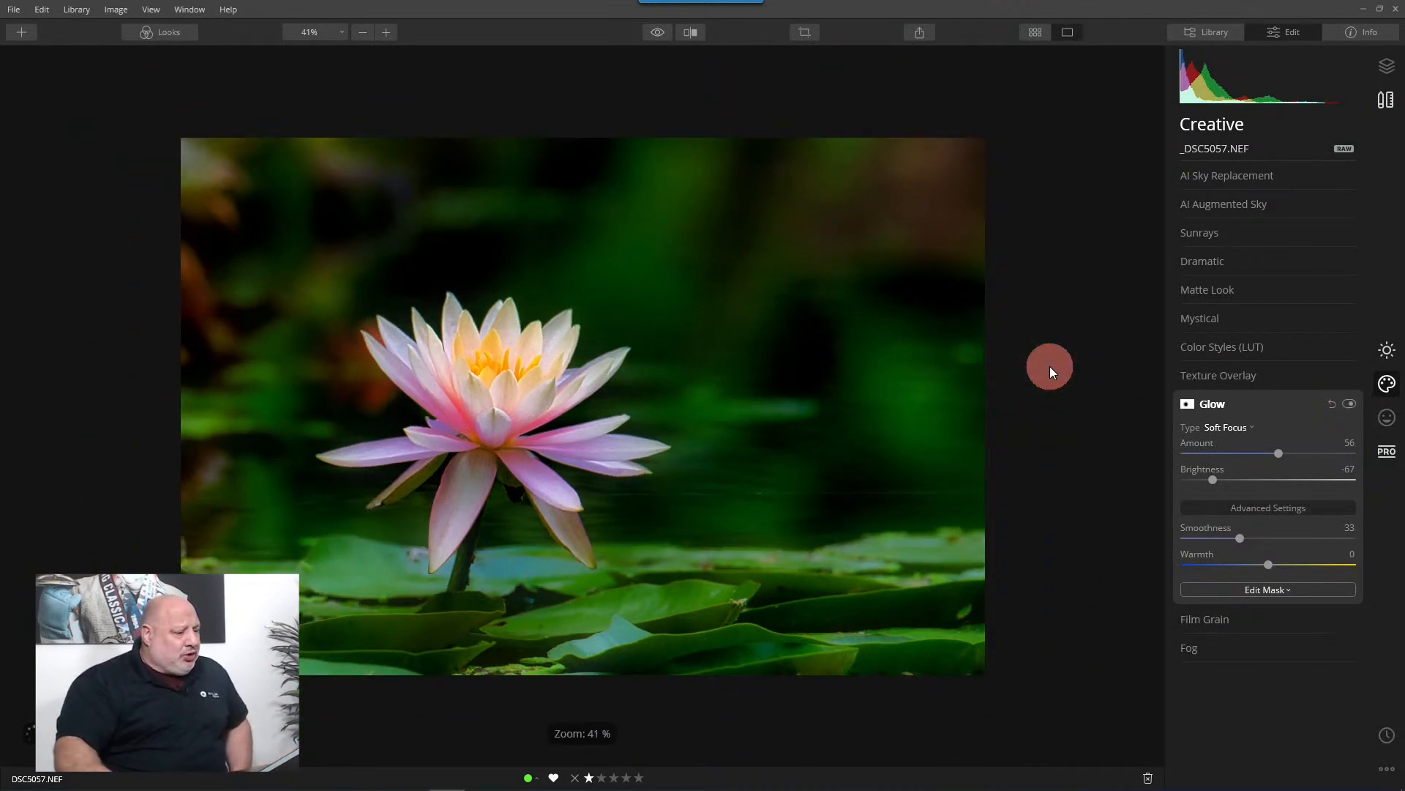
- Add a Vignette with an Amount of -46 and choose the centre of the flower as its subject
click(1386, 350)
click(1277, 395)
click(1264, 457)
drag(1262, 458, 1233, 462)
click(1272, 427)
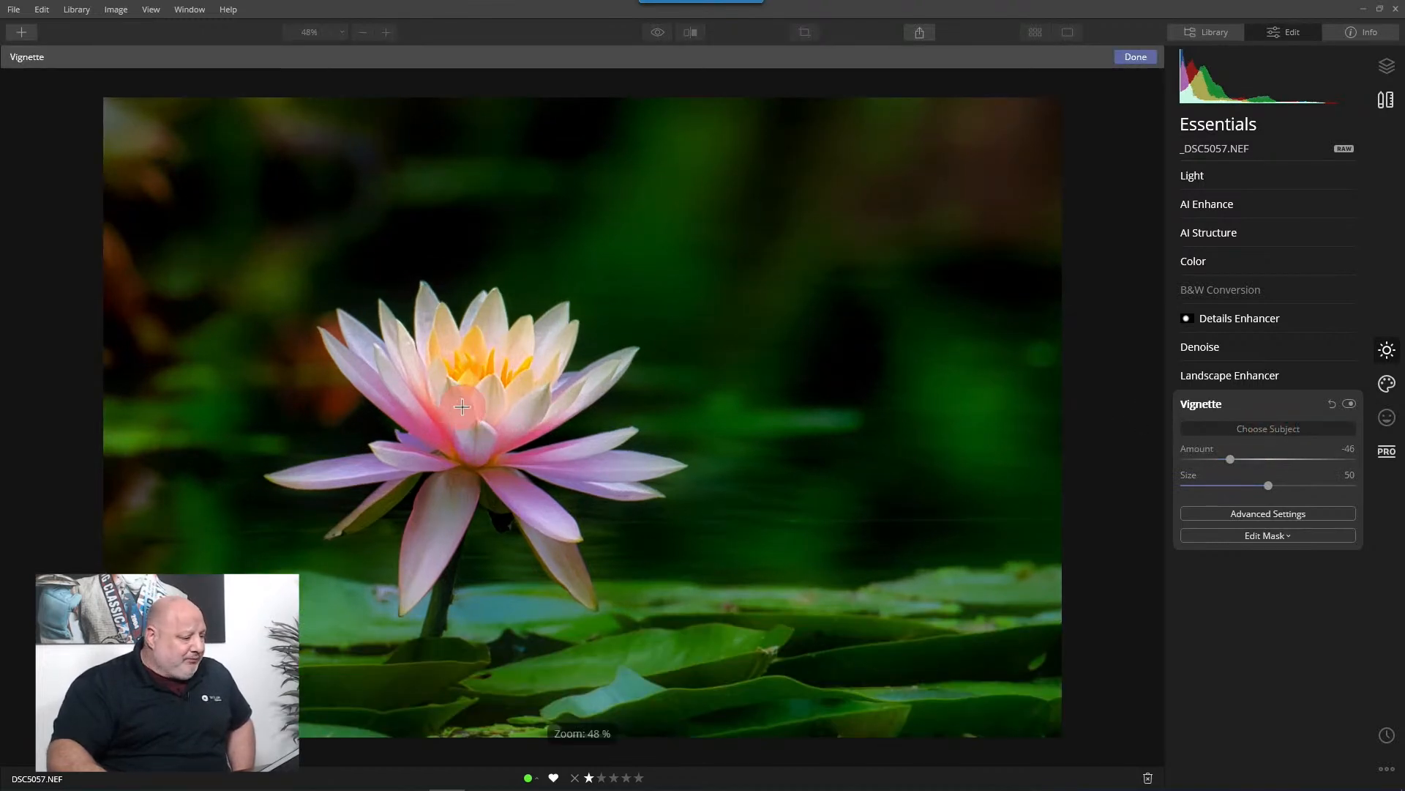
click(479, 424)
- Refine the Vignette with Size 35, Amount -59 and Feather 43
drag(1284, 492, 1219, 460)
click(1237, 462)
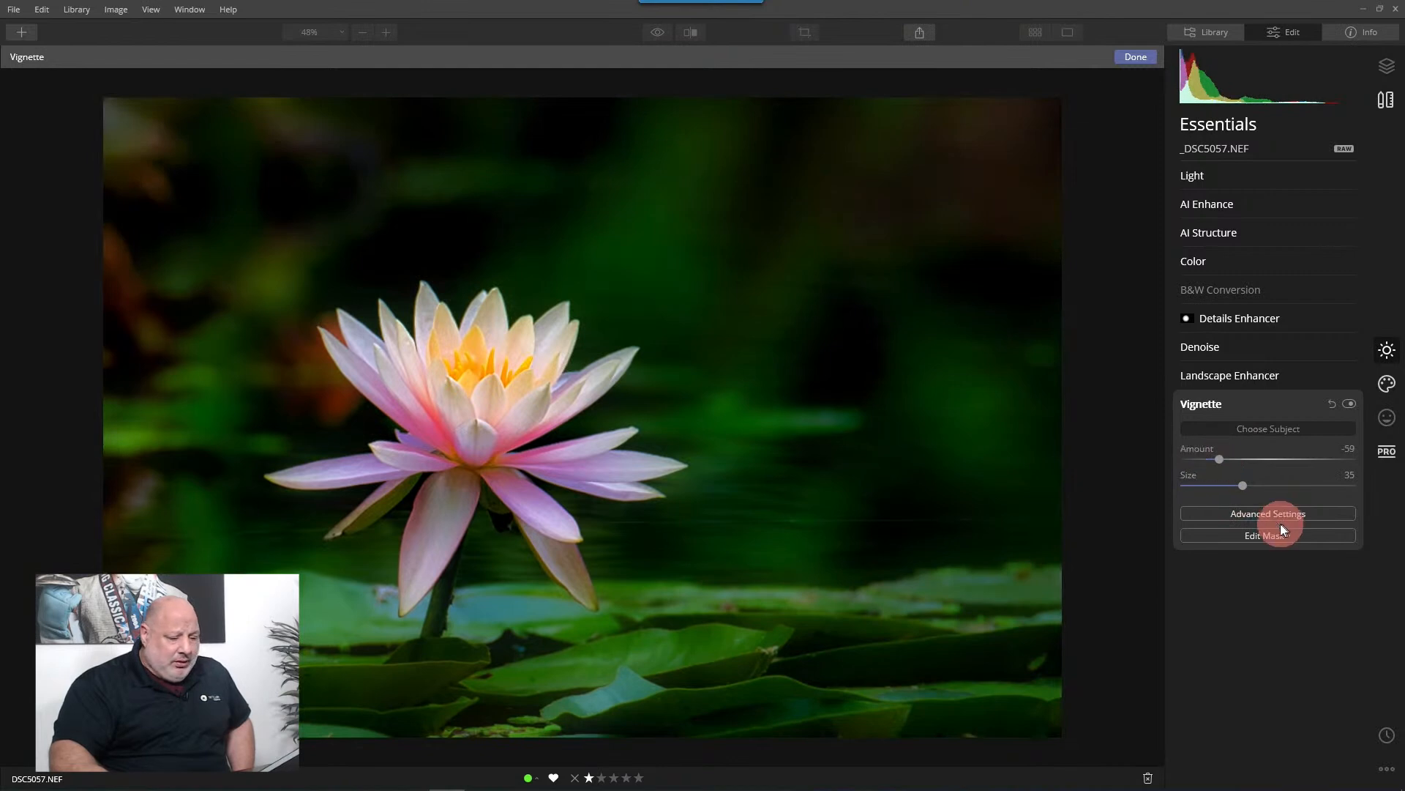
click(1259, 513)
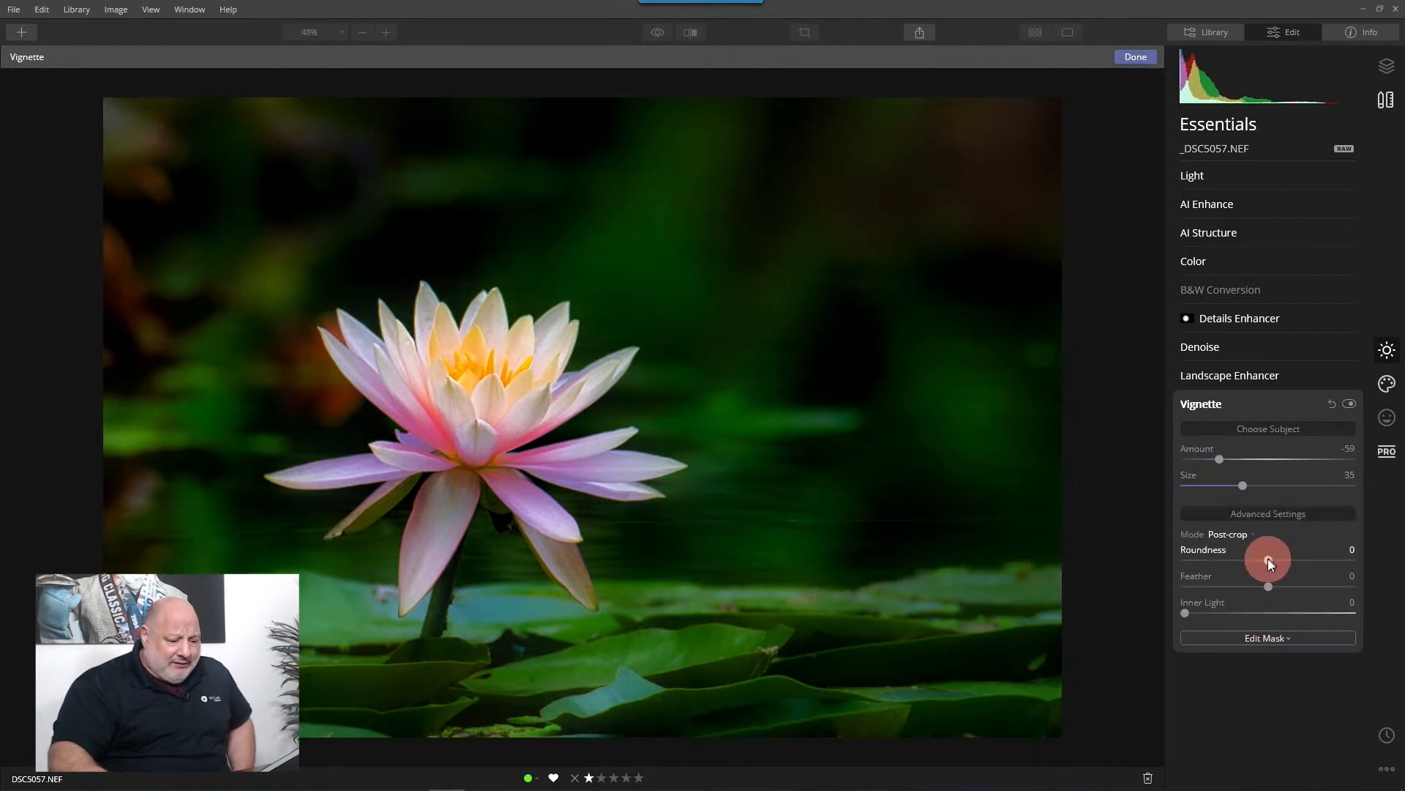
mouse_move(1268, 586)
mouse_down()
mouse_move(1284, 586)
mouse_move(1246, 586)
mouse_up()
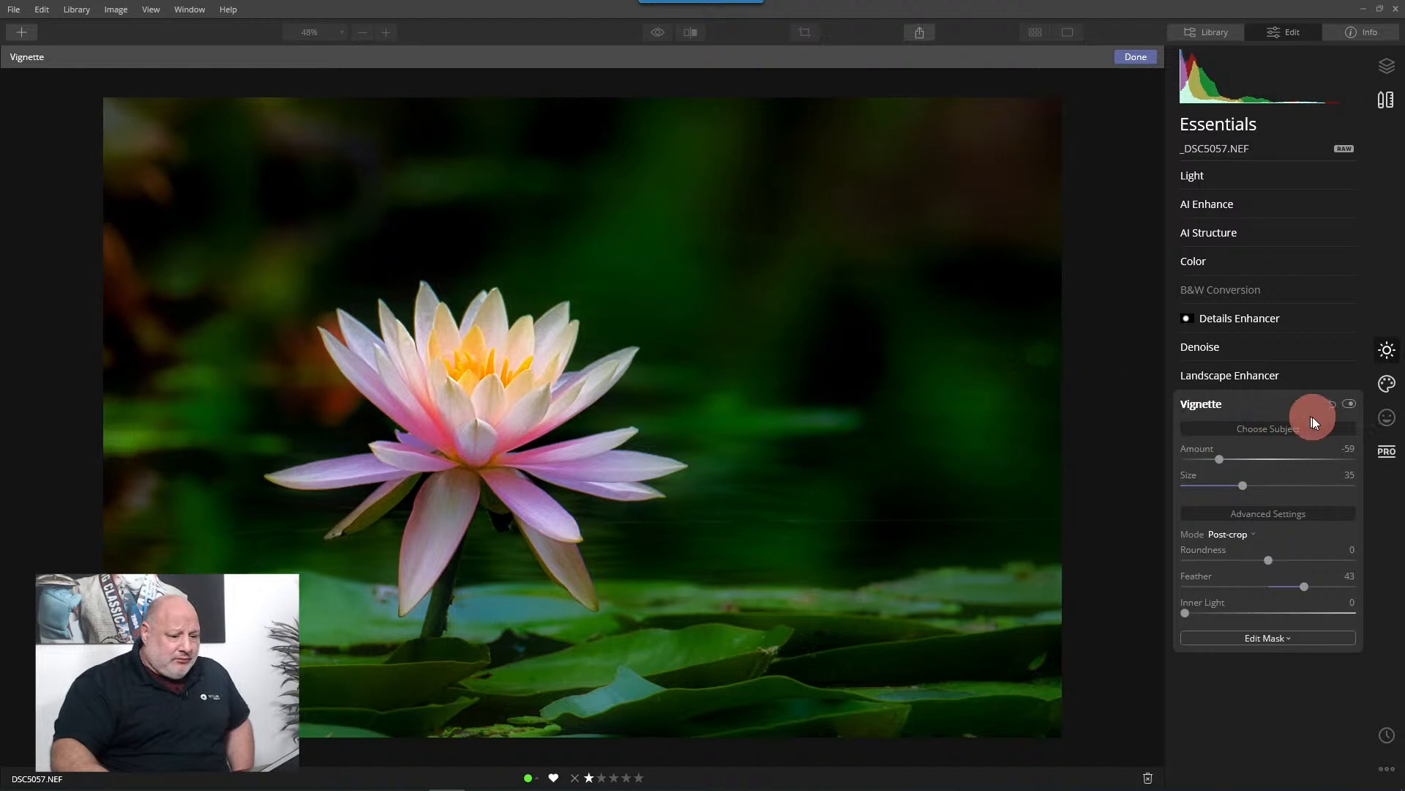
- Compare the photo with the Vignette disabled and enabled, set its Amount to -49, and finish the subject placement
click(1349, 404)
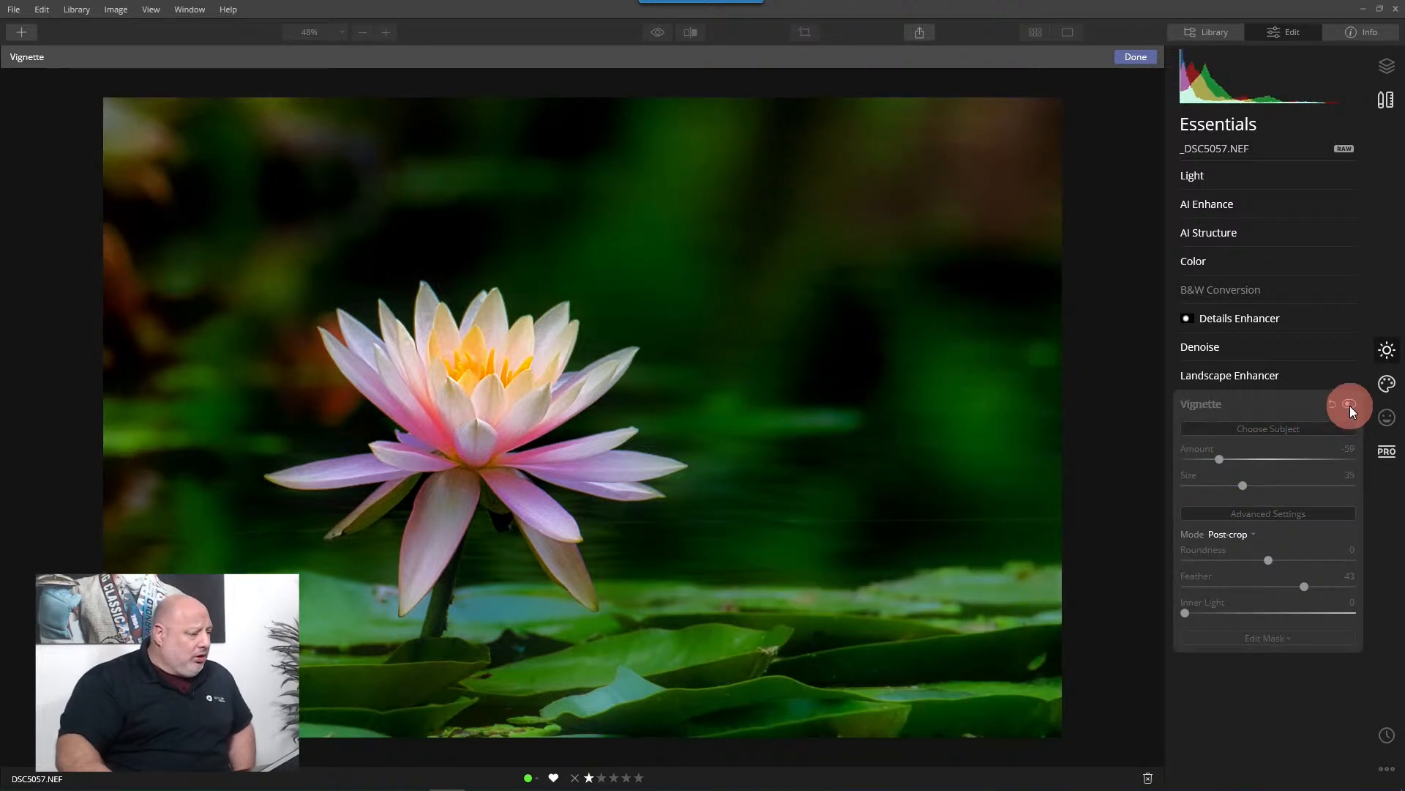
click(1349, 404)
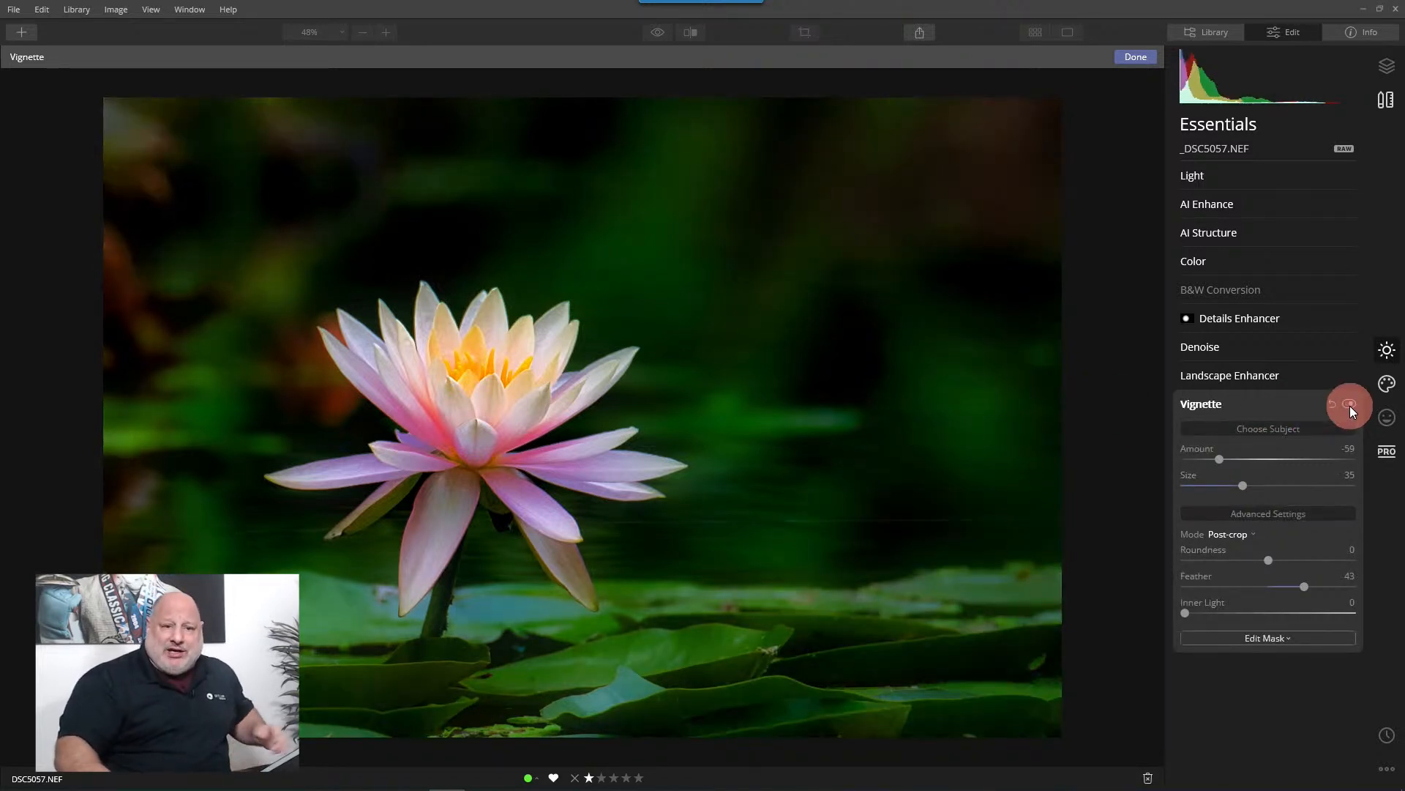
drag(1219, 459, 1228, 459)
click(1224, 402)
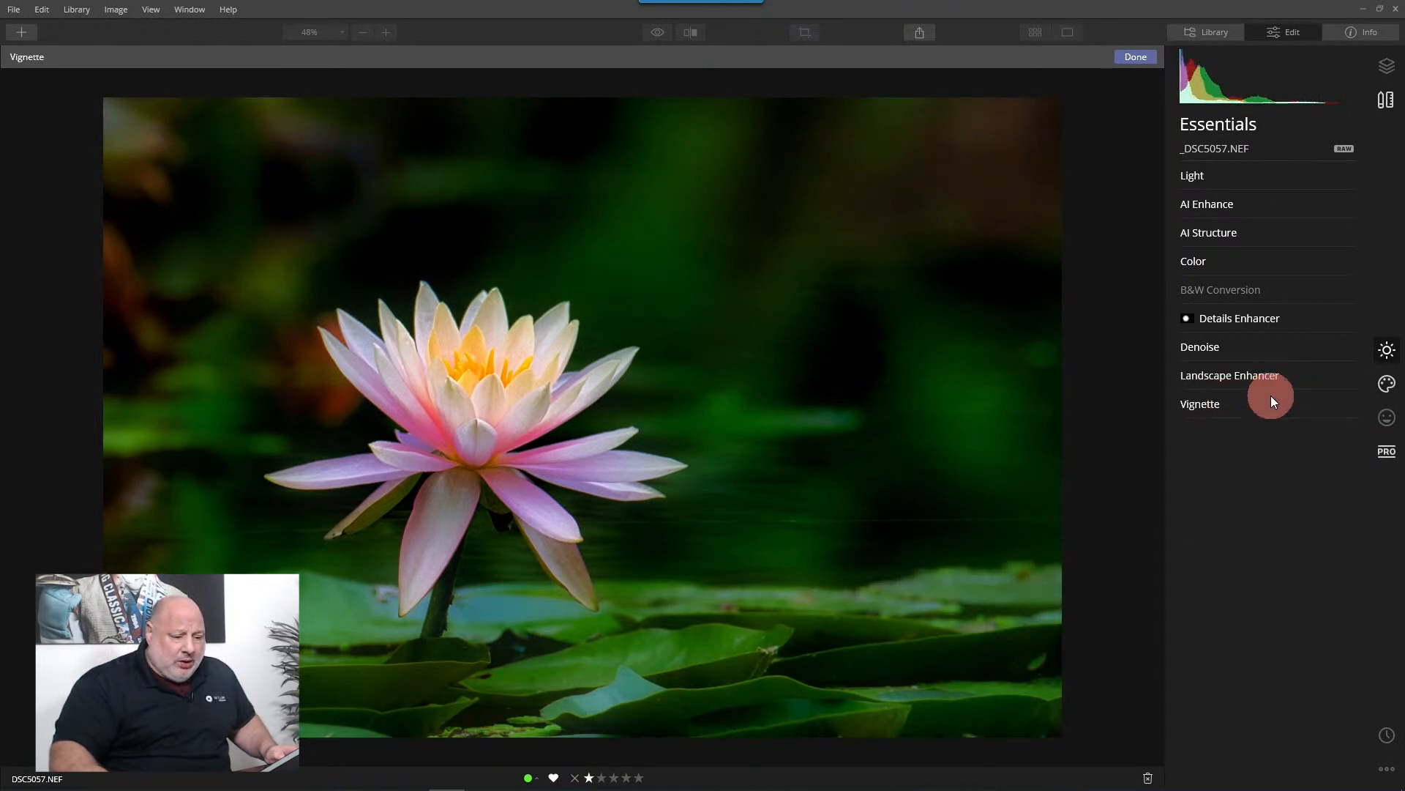
click(1136, 57)
- Compare the fully edited water lily with the unedited photo, switching between the two versions twice
click(656, 32)
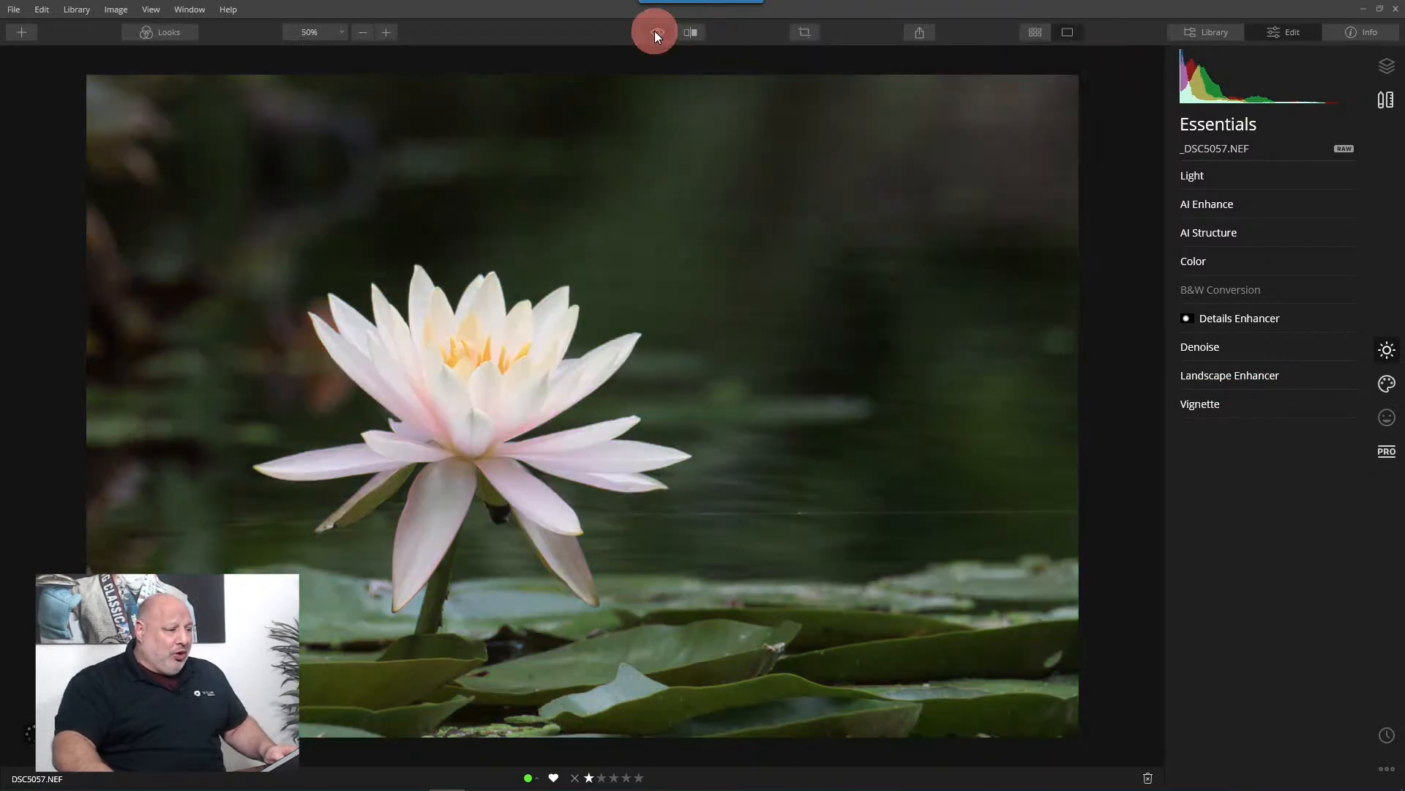
click(655, 31)
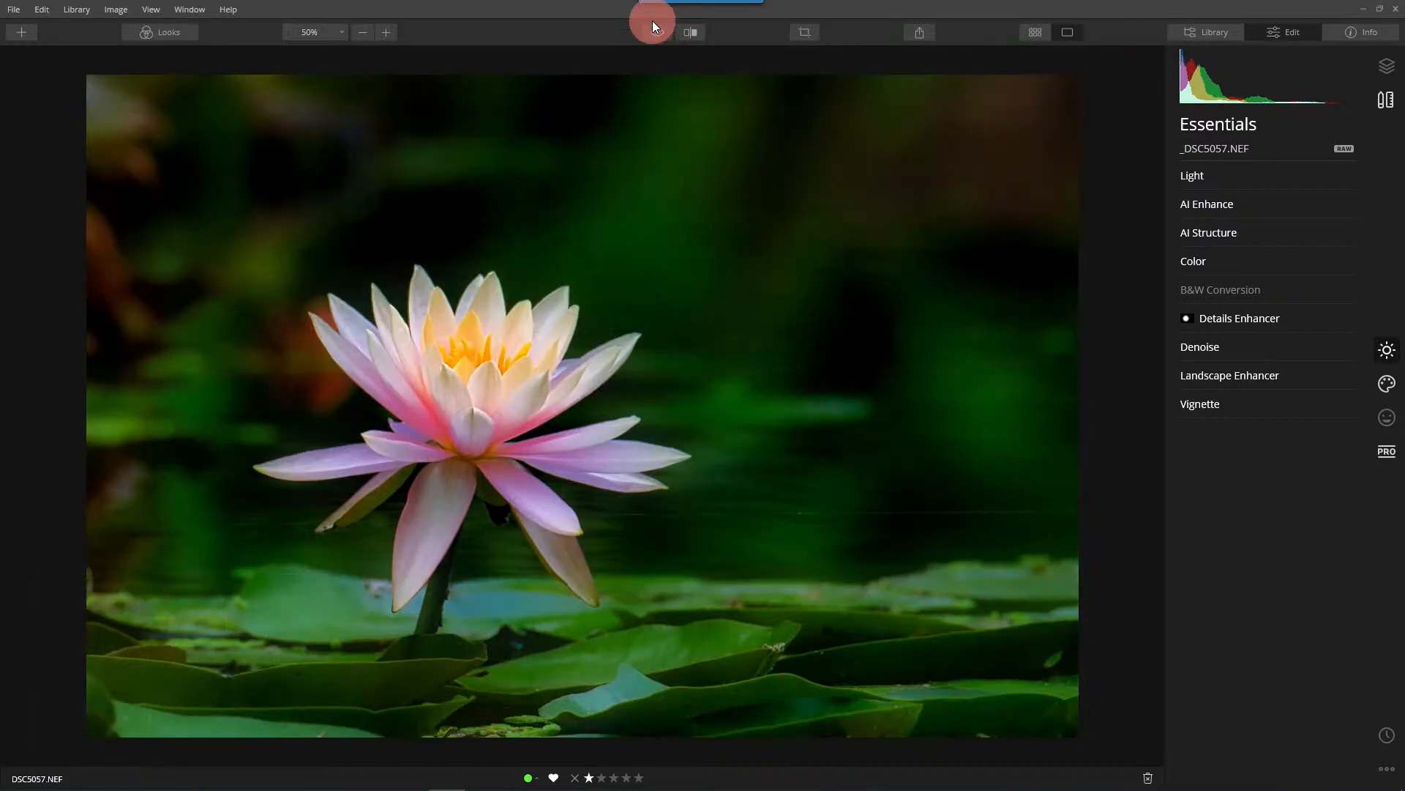
click(660, 32)
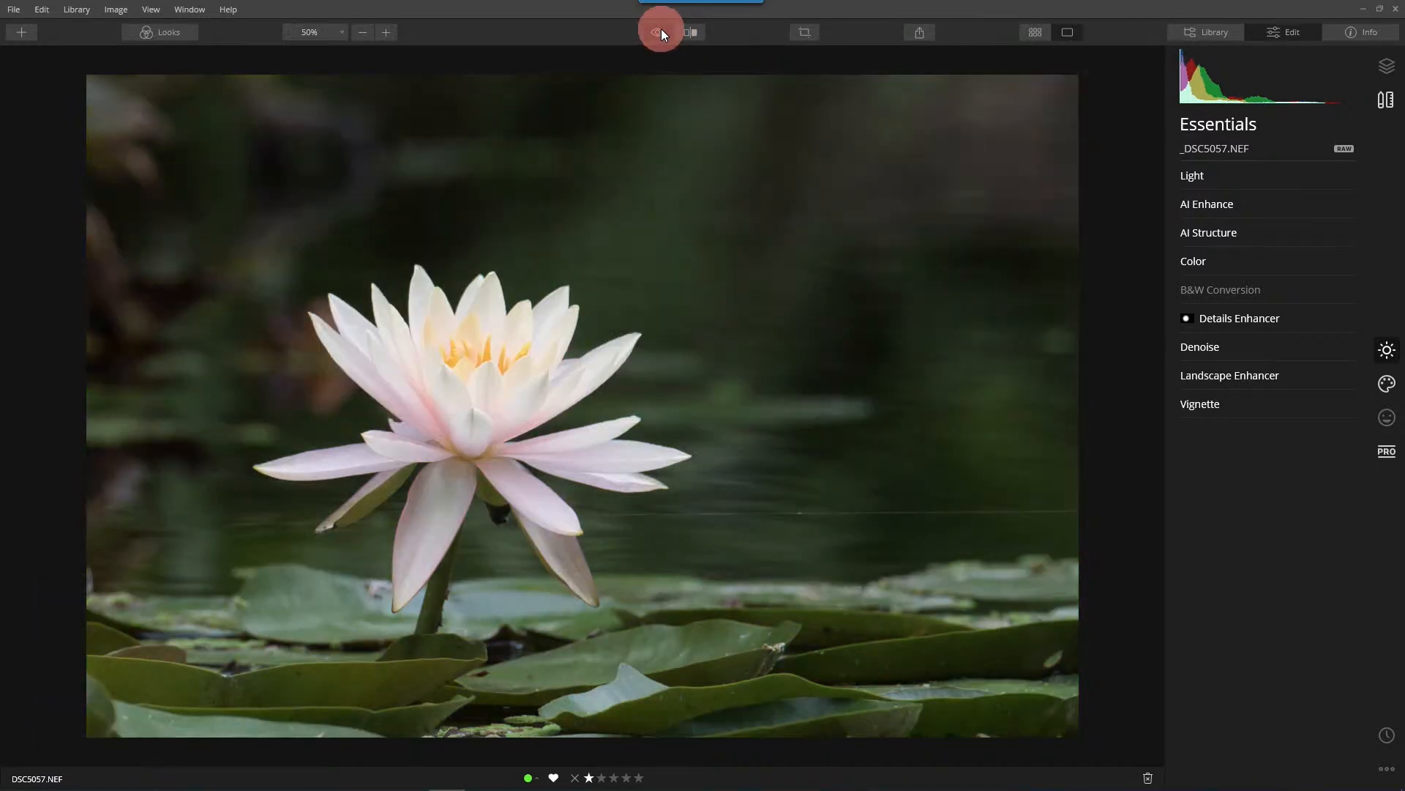
click(661, 30)
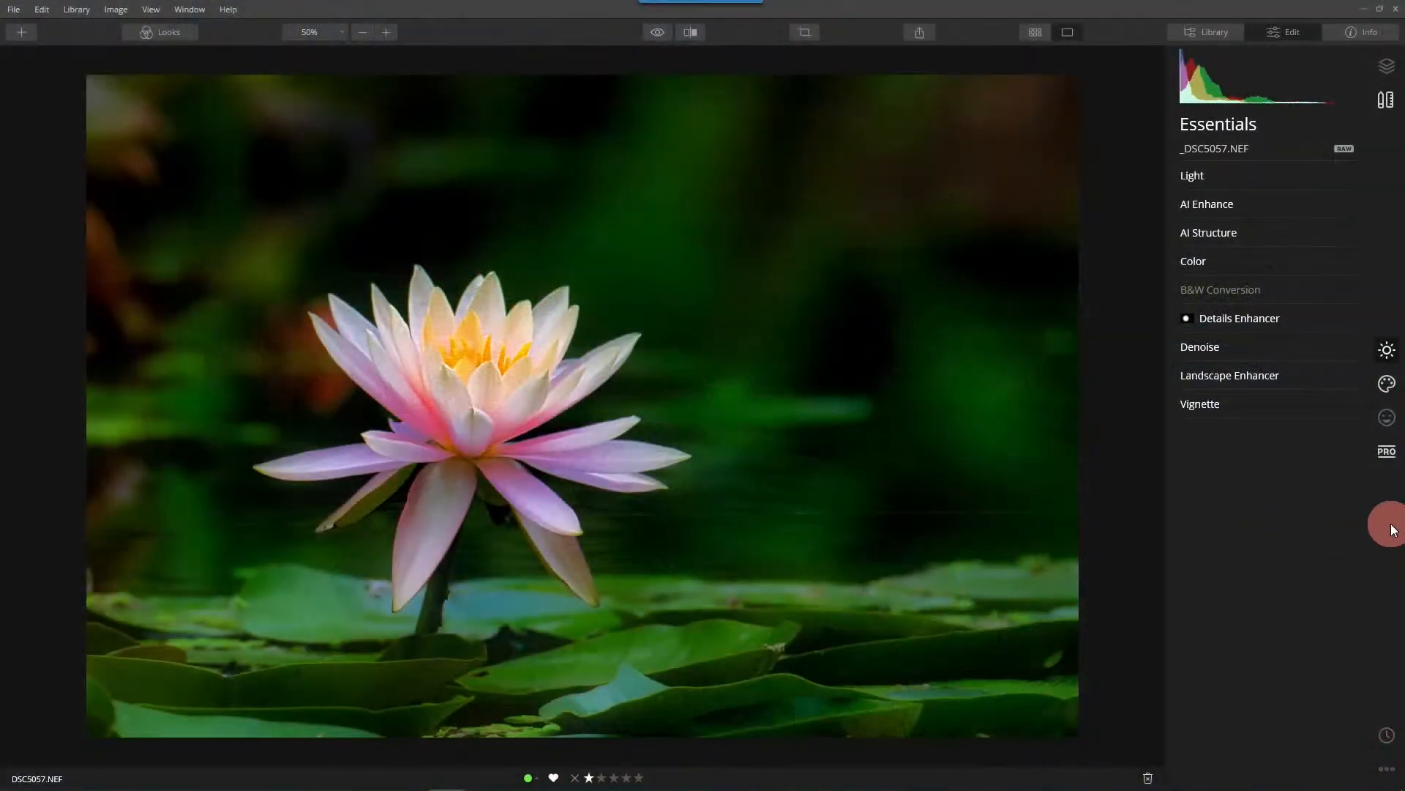
- Revert the photo in its edit history to the last Crop: Apply state, before the AI Image Enhancer Look
click(1390, 728)
scroll(1285, 681, down, 15)
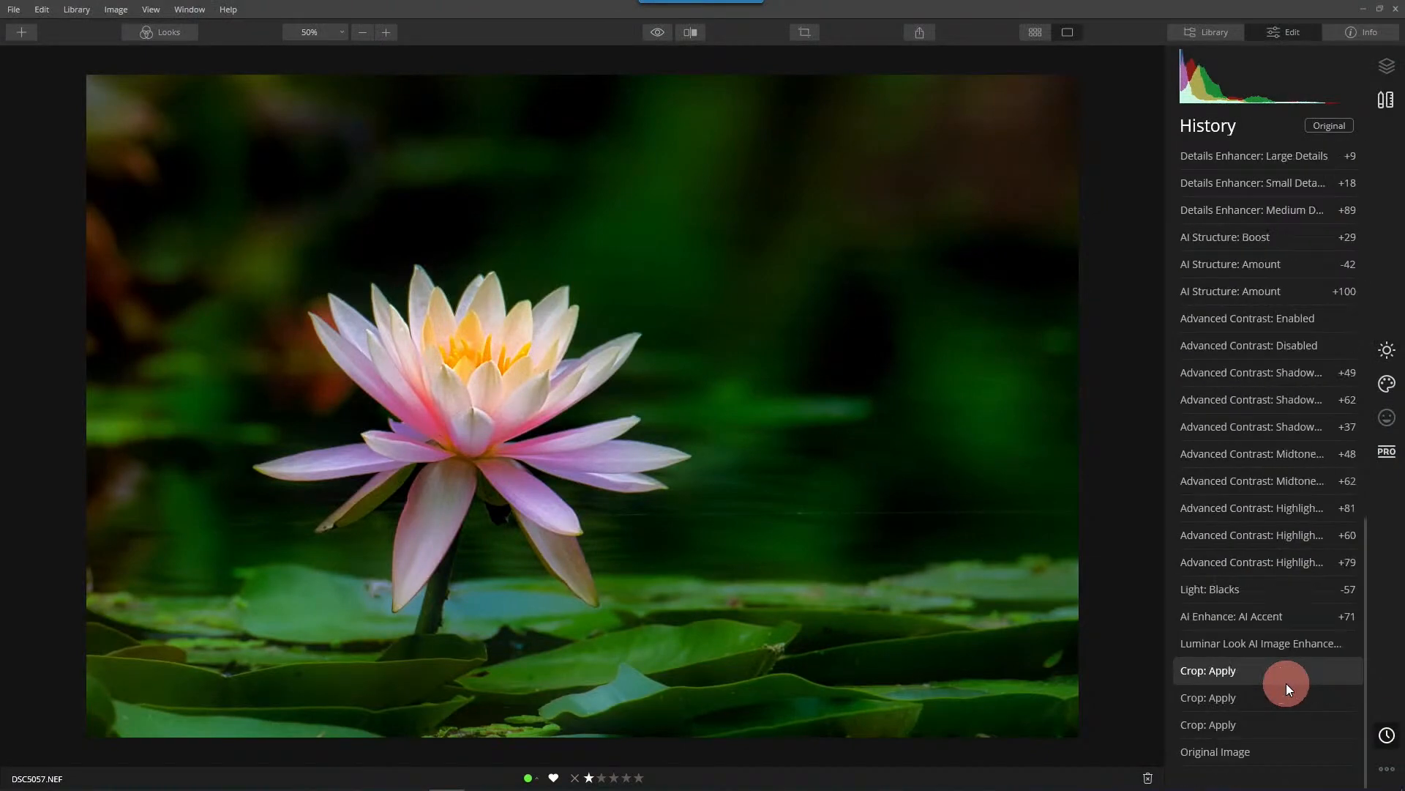
click(1259, 671)
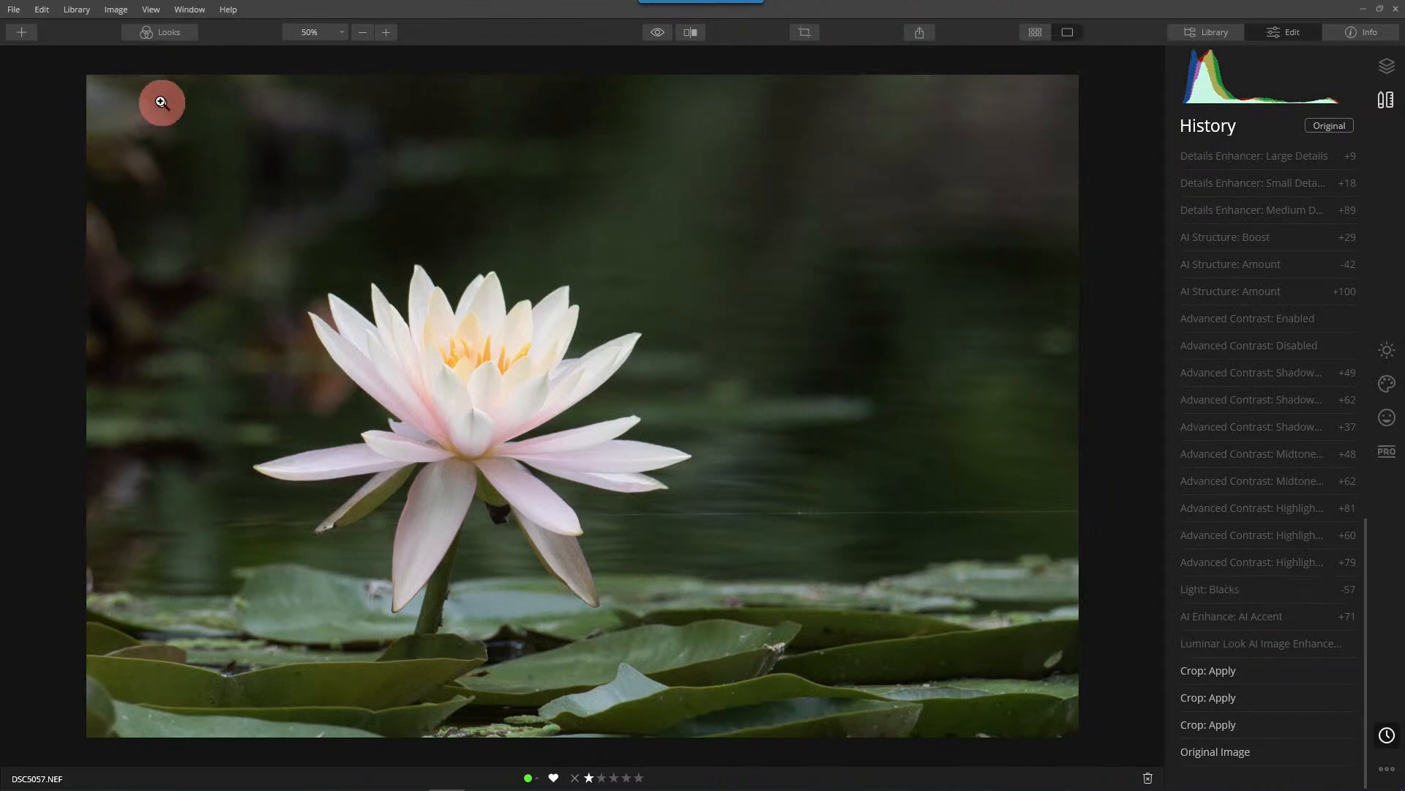
- Try the Warm Sunset Look from the Landscape collection on the cropped photo and compare it with the unedited version
click(151, 34)
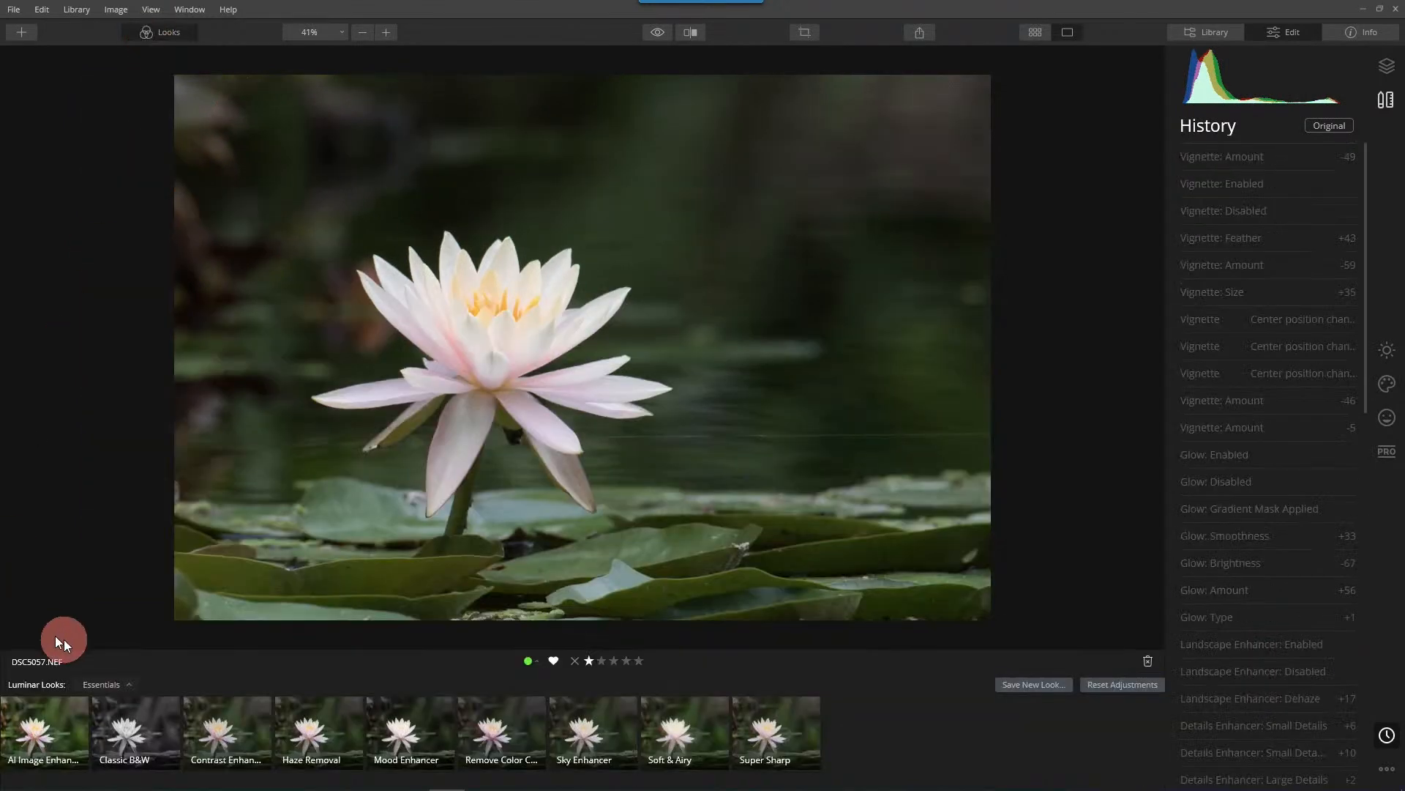
click(95, 682)
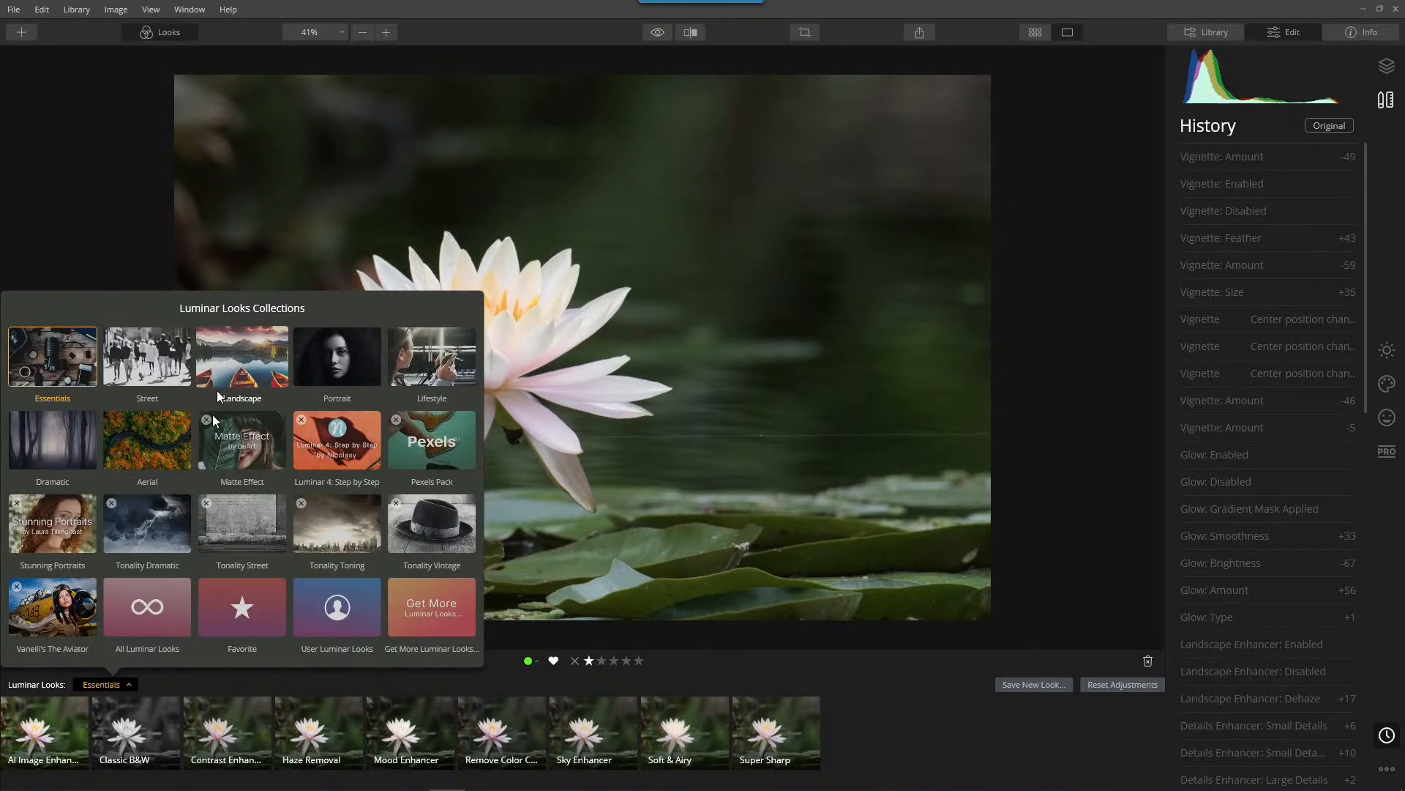
click(234, 353)
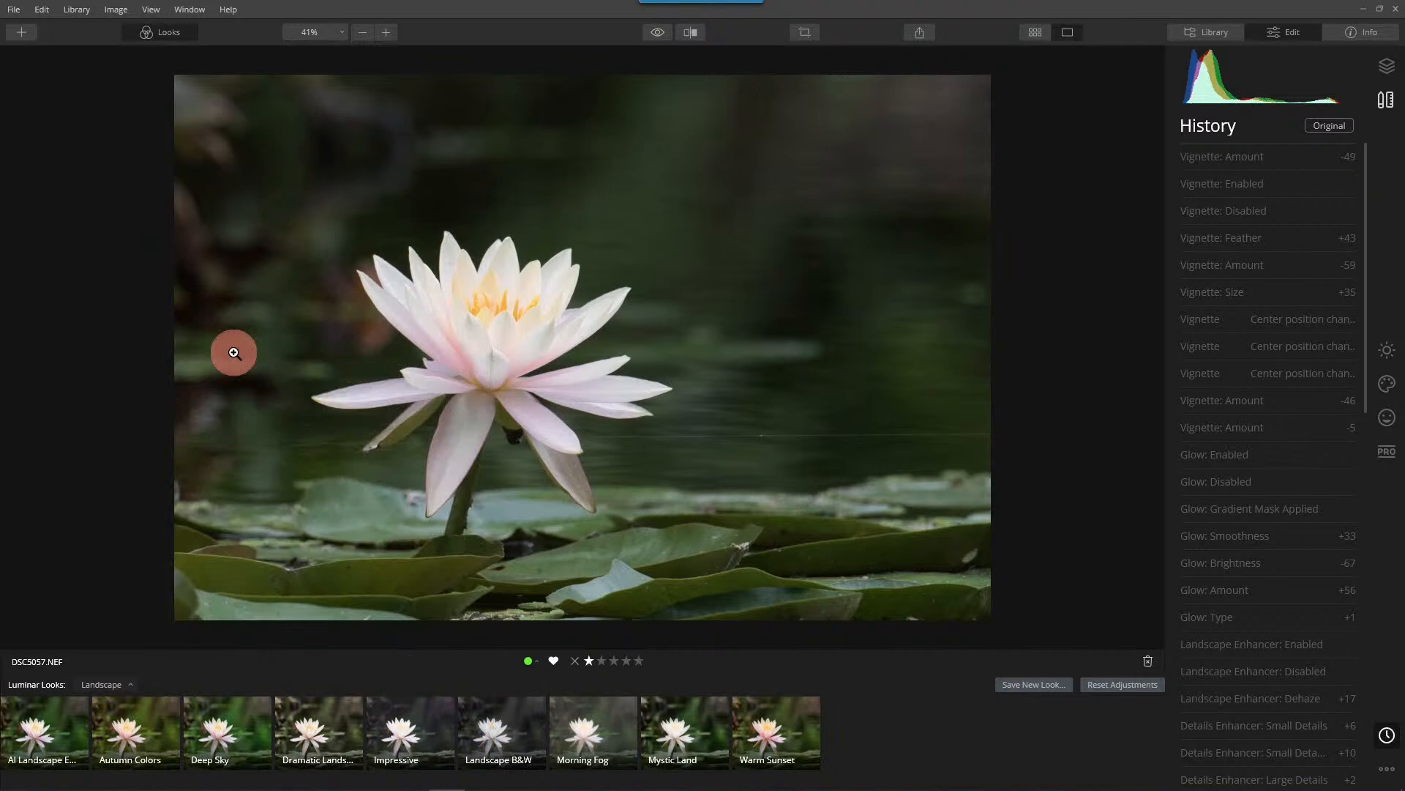
click(774, 765)
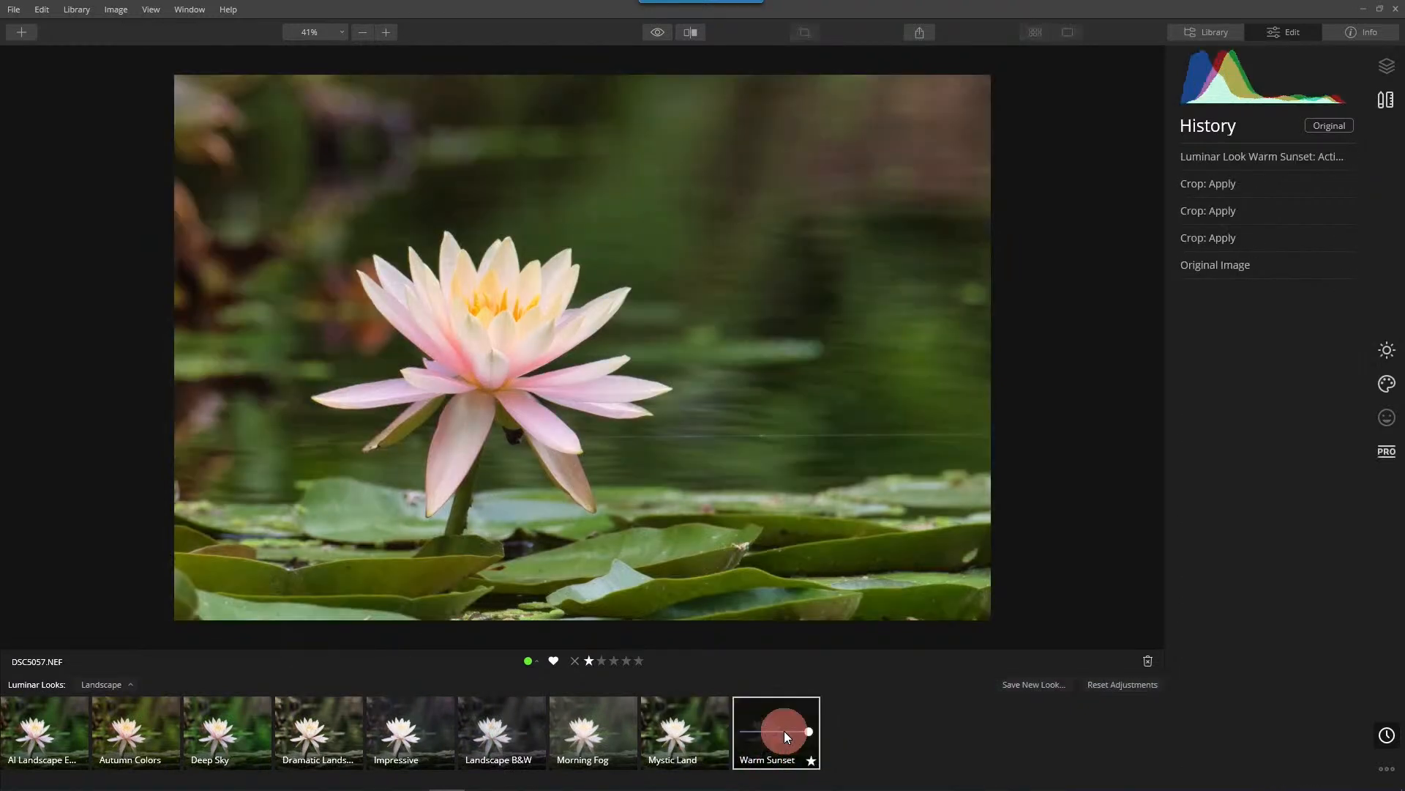
click(661, 34)
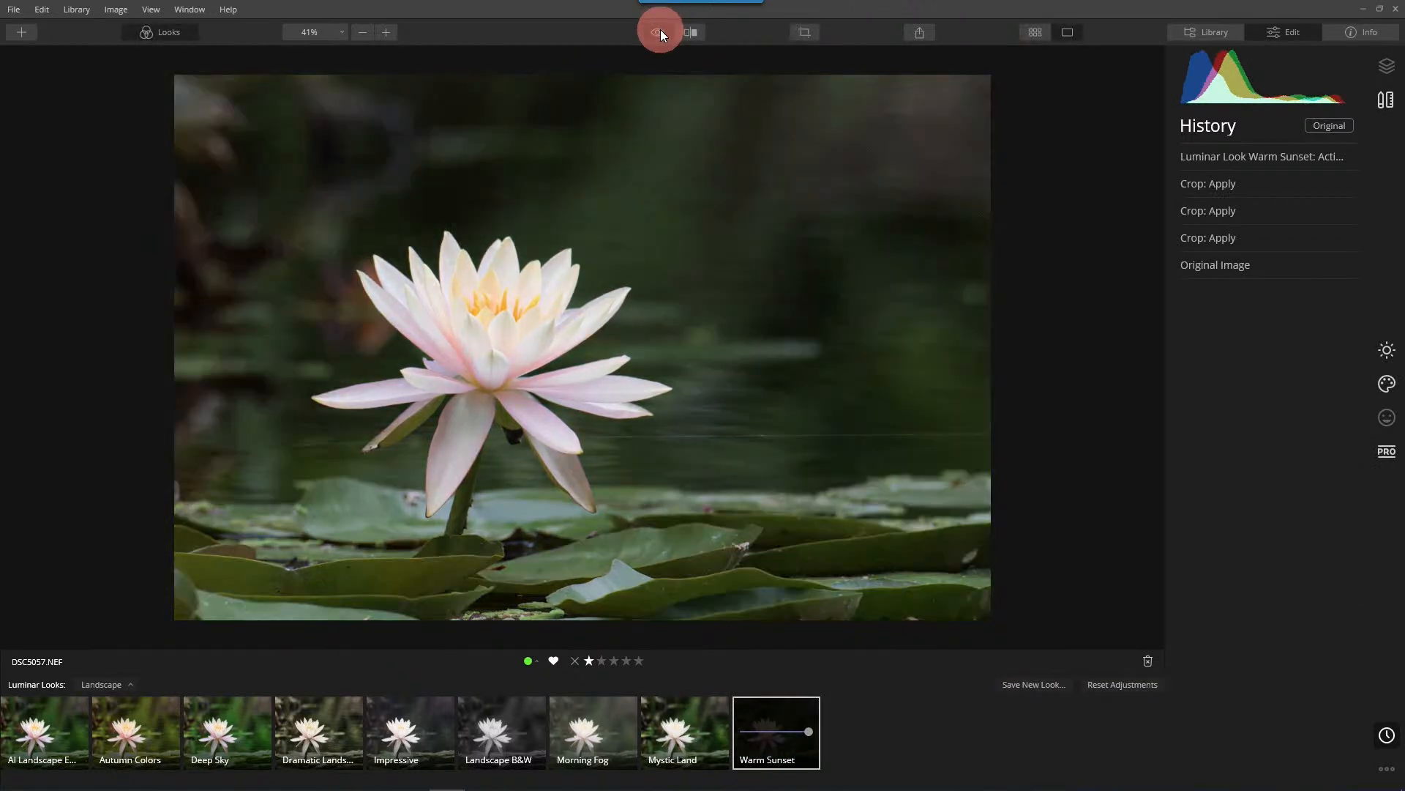
click(661, 34)
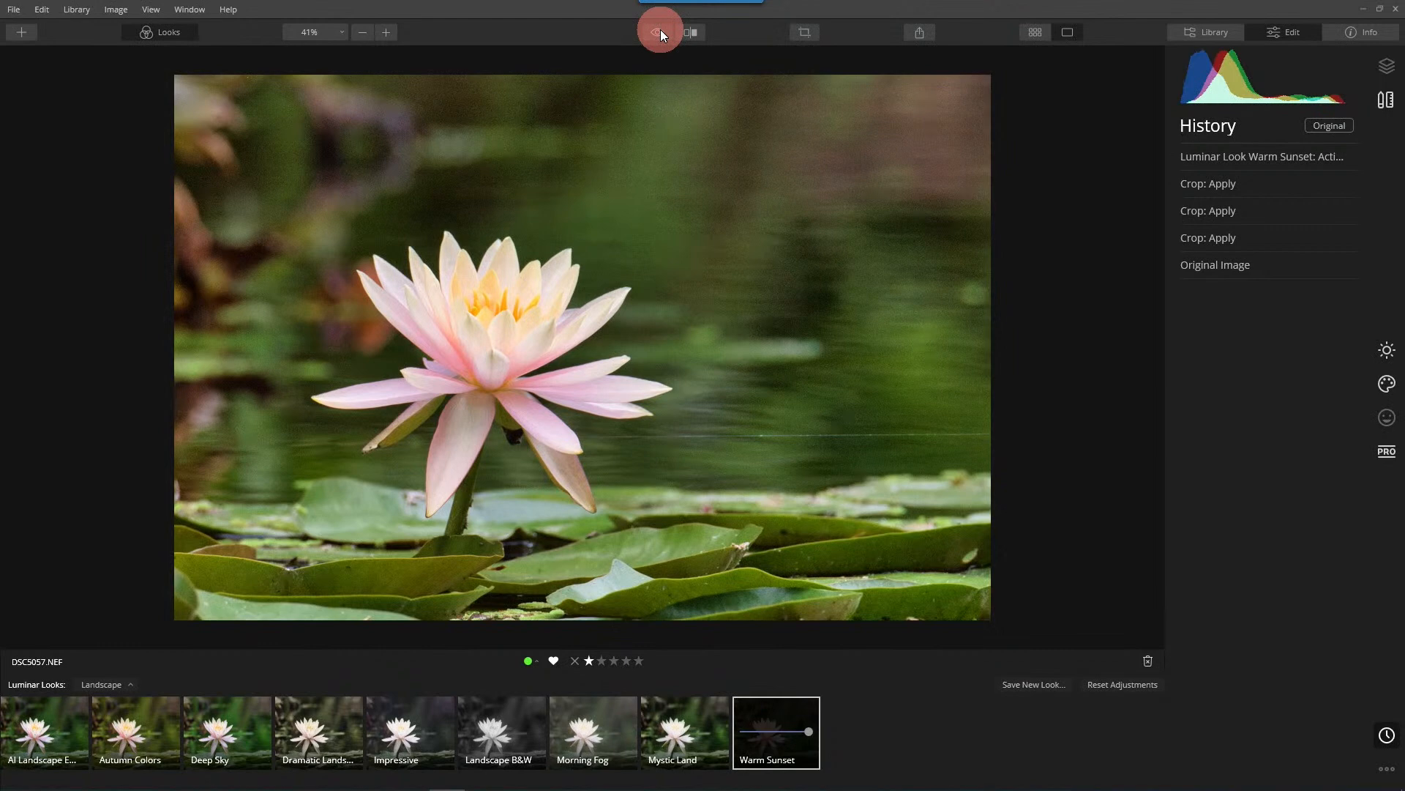
- Apply the Haze Removal Look from the Essentials collection to the photo
click(106, 684)
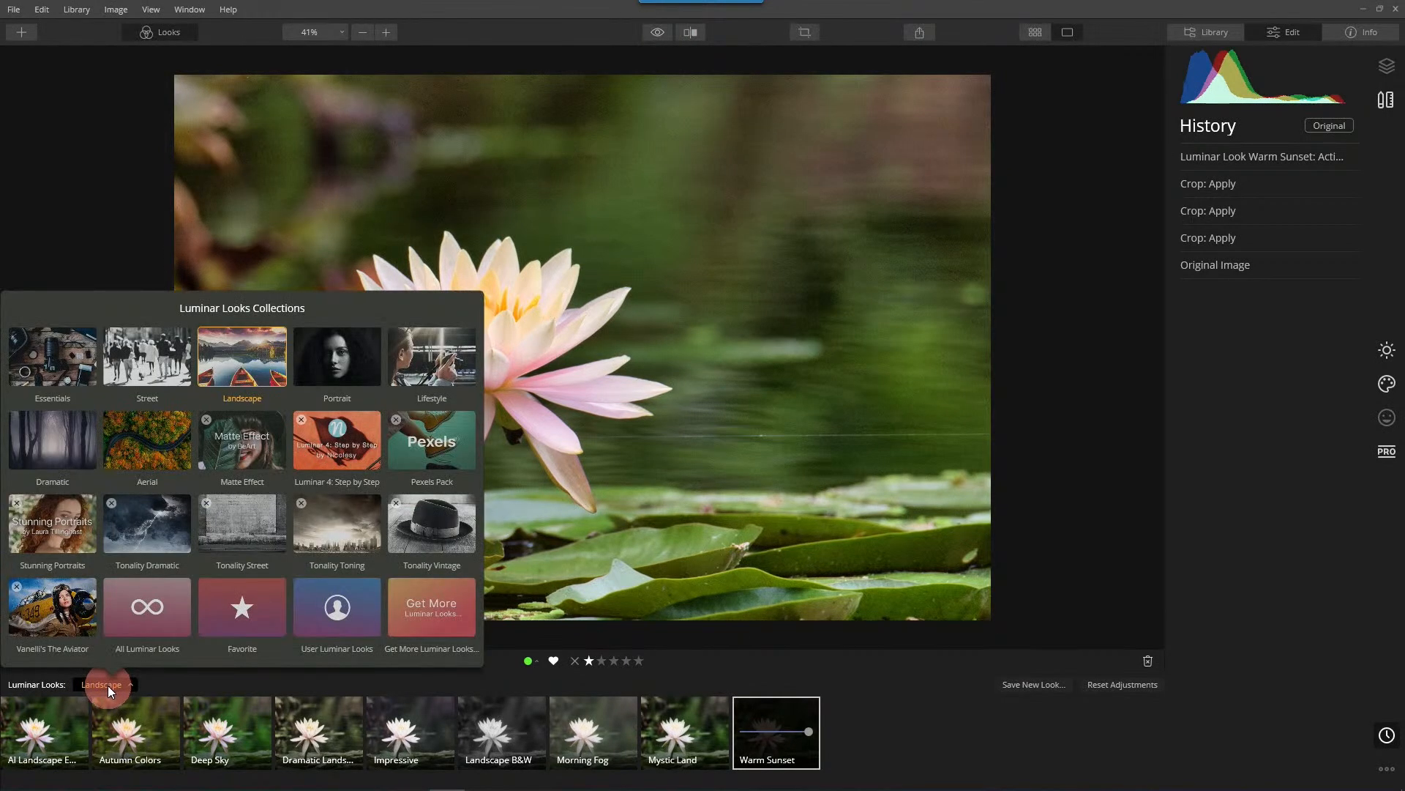
click(77, 354)
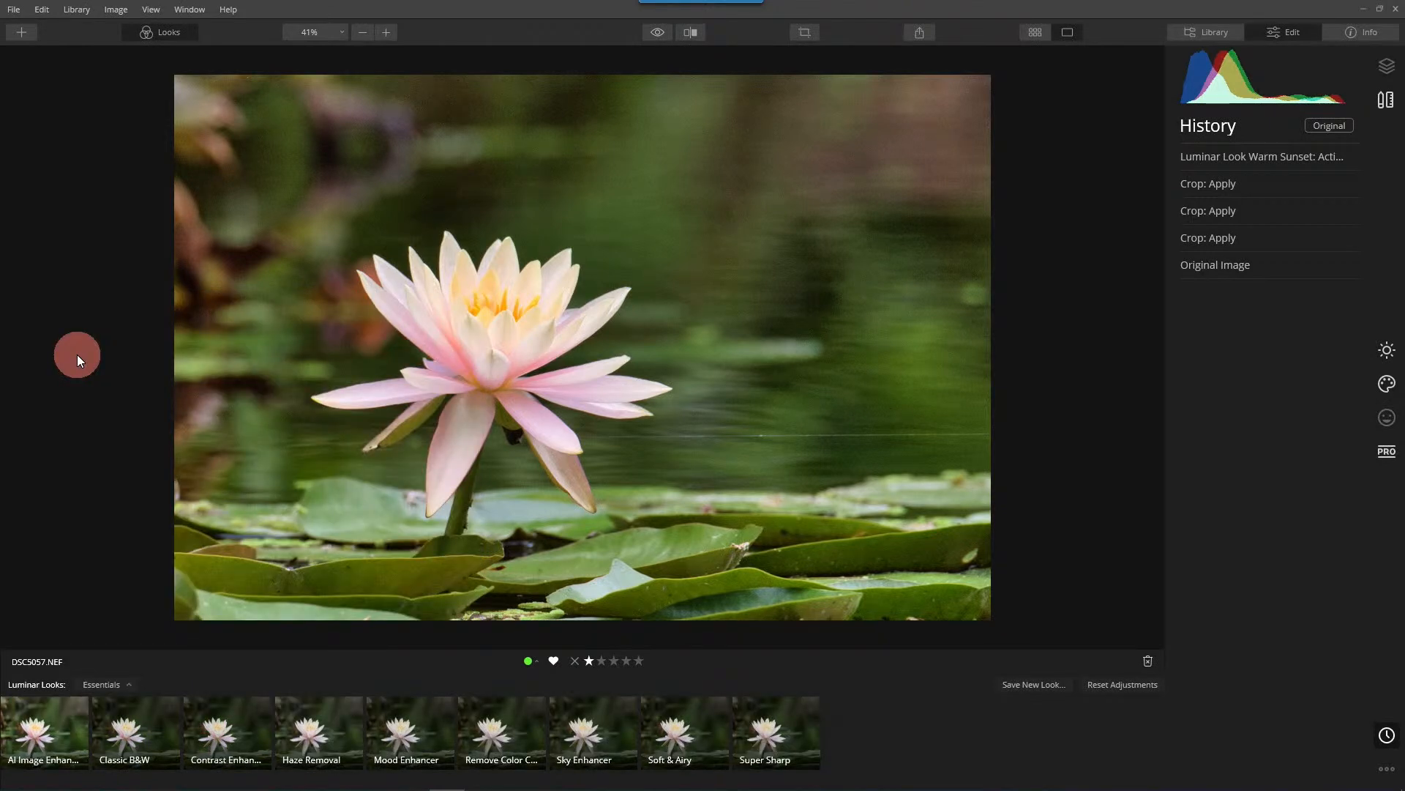
click(316, 732)
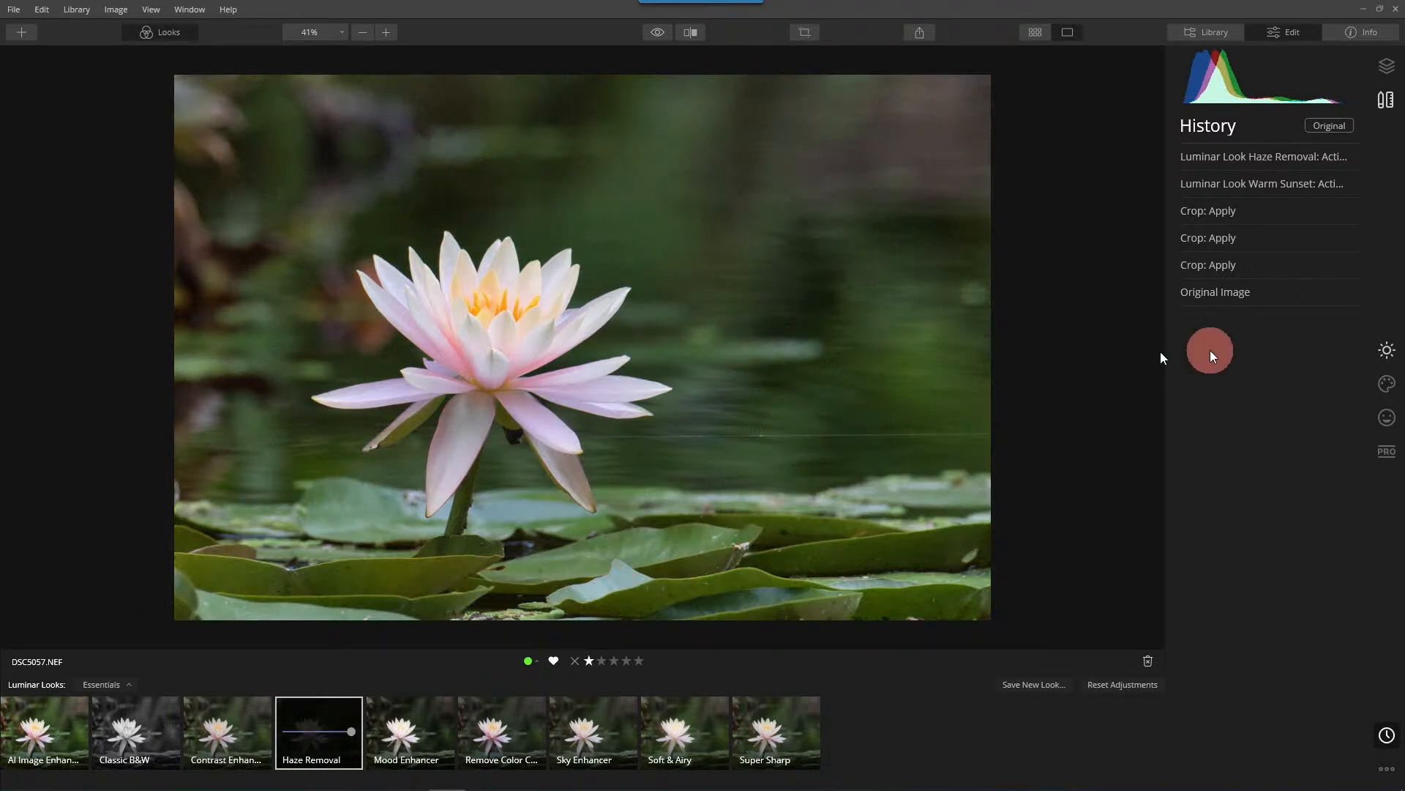
- Add the Mystical effect to the photo with an Amount of 64
click(1394, 393)
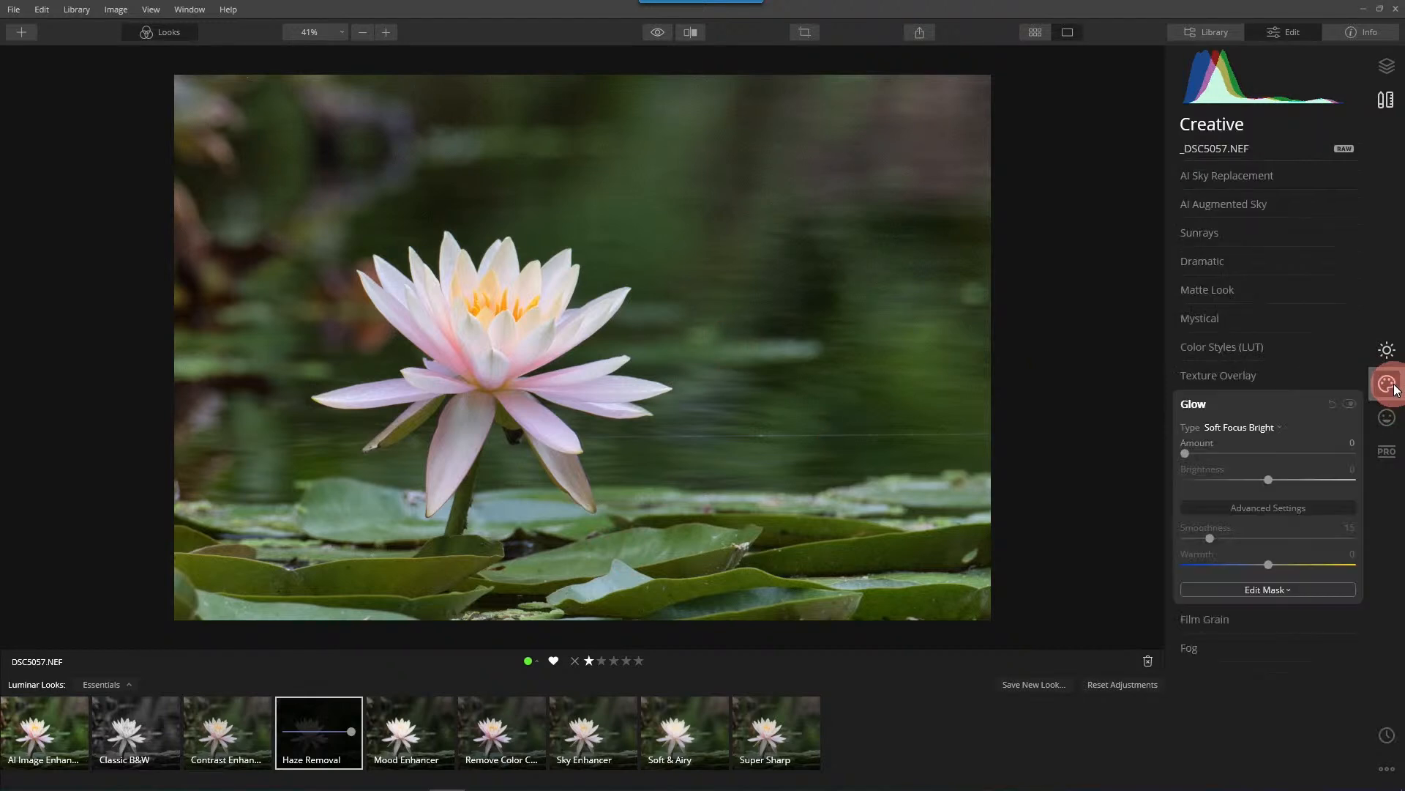
click(1209, 321)
drag(1190, 351, 1293, 348)
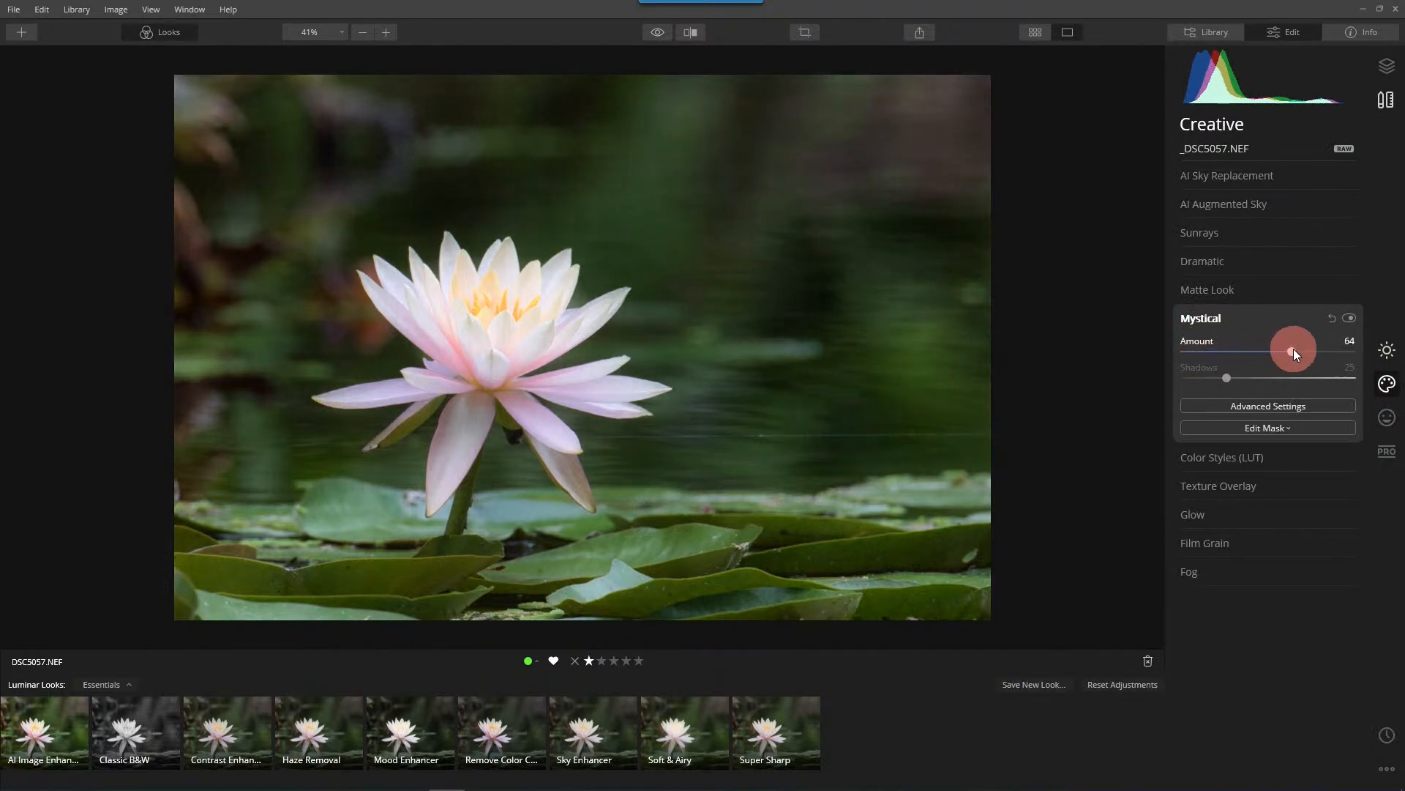
- Set the Mystical effect's Shadows to 0
click(1228, 382)
drag(1228, 385, 1186, 394)
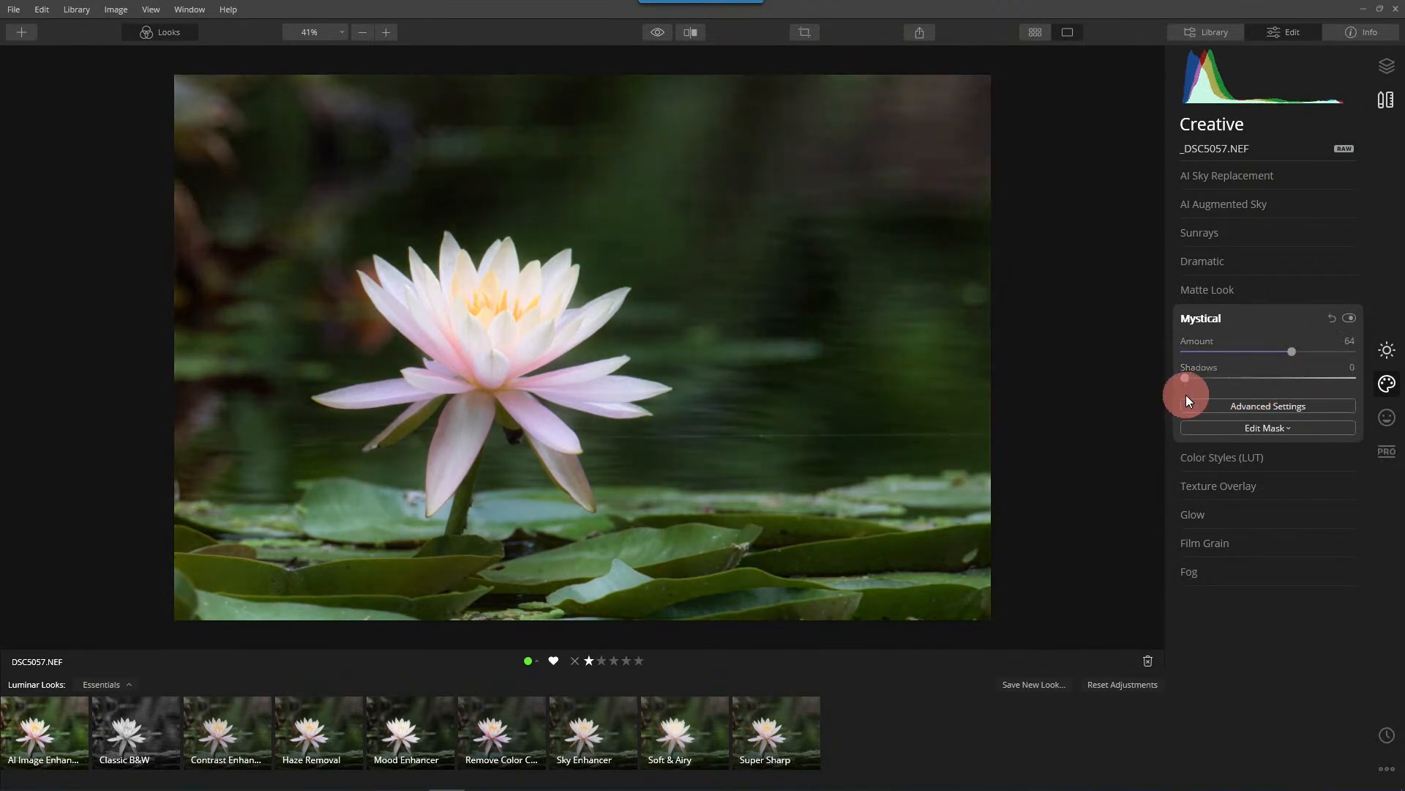
- Set Advanced Contrast to Highlights Contrast 80 and Balance 45, Midtones Contrast 54 and Balance 8, Shadows Contrast 12, and compare with the original
click(1386, 451)
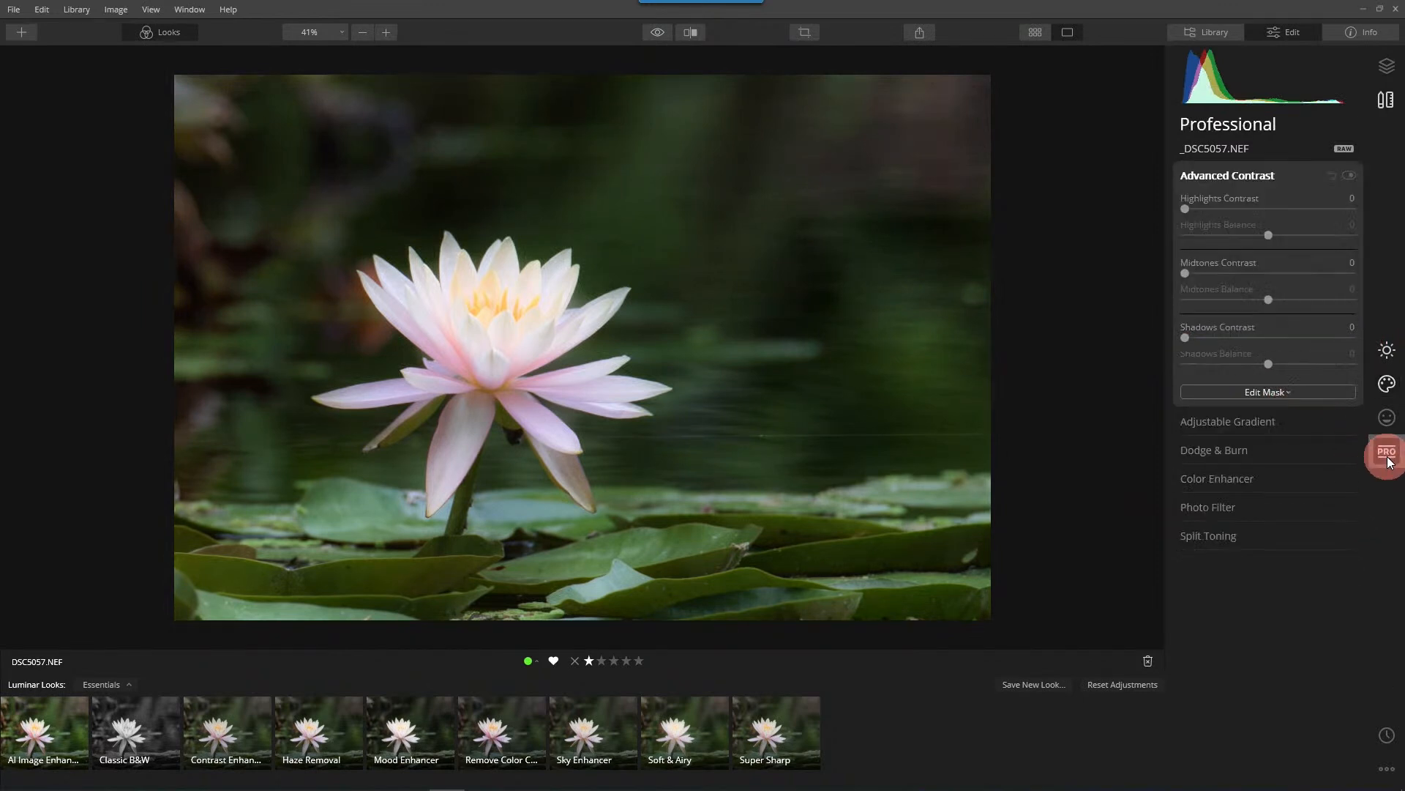
drag(1187, 209, 1320, 209)
drag(1268, 235, 1307, 235)
drag(1188, 274, 1276, 303)
mouse_move(1186, 338)
mouse_down()
mouse_move(1256, 336)
mouse_move(1209, 344)
mouse_up()
click(654, 32)
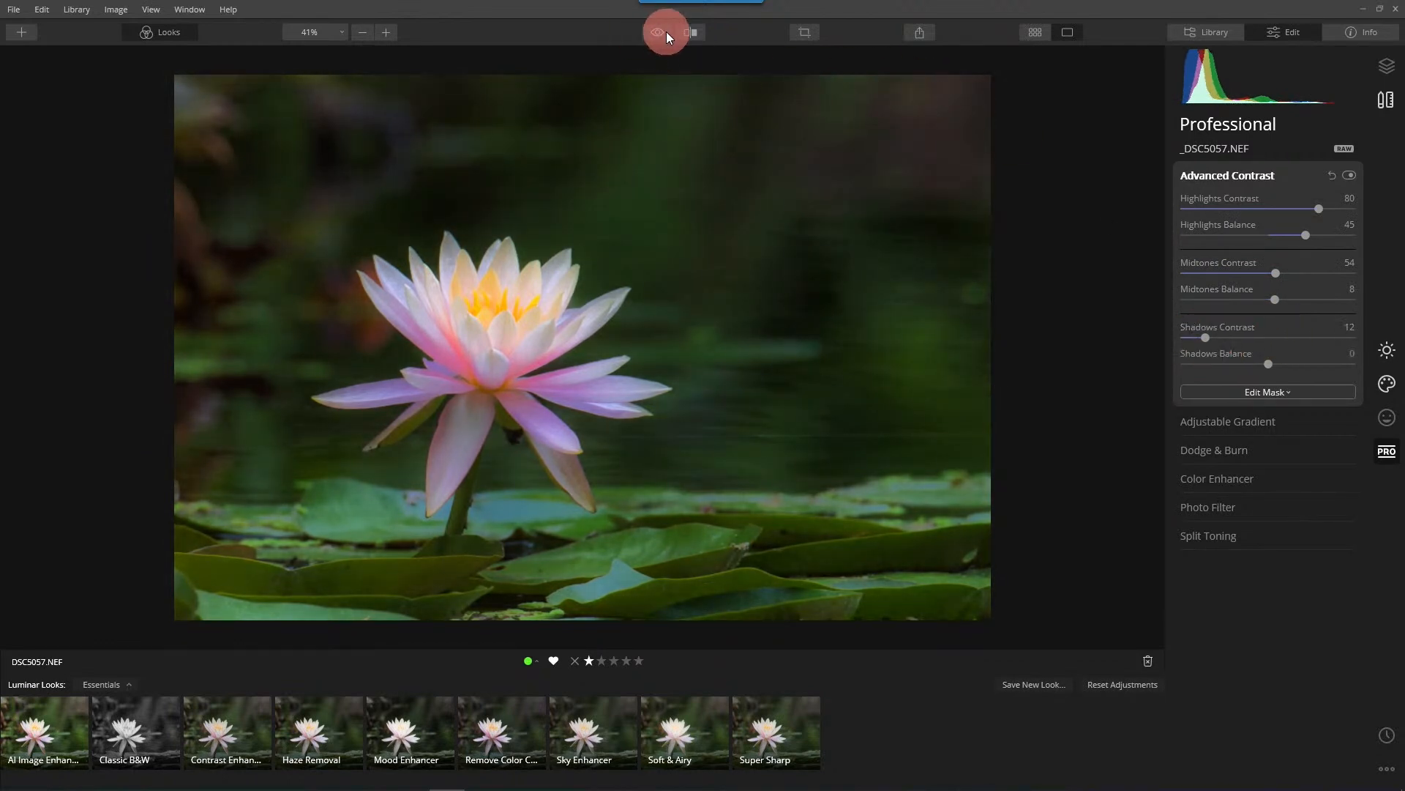
click(666, 32)
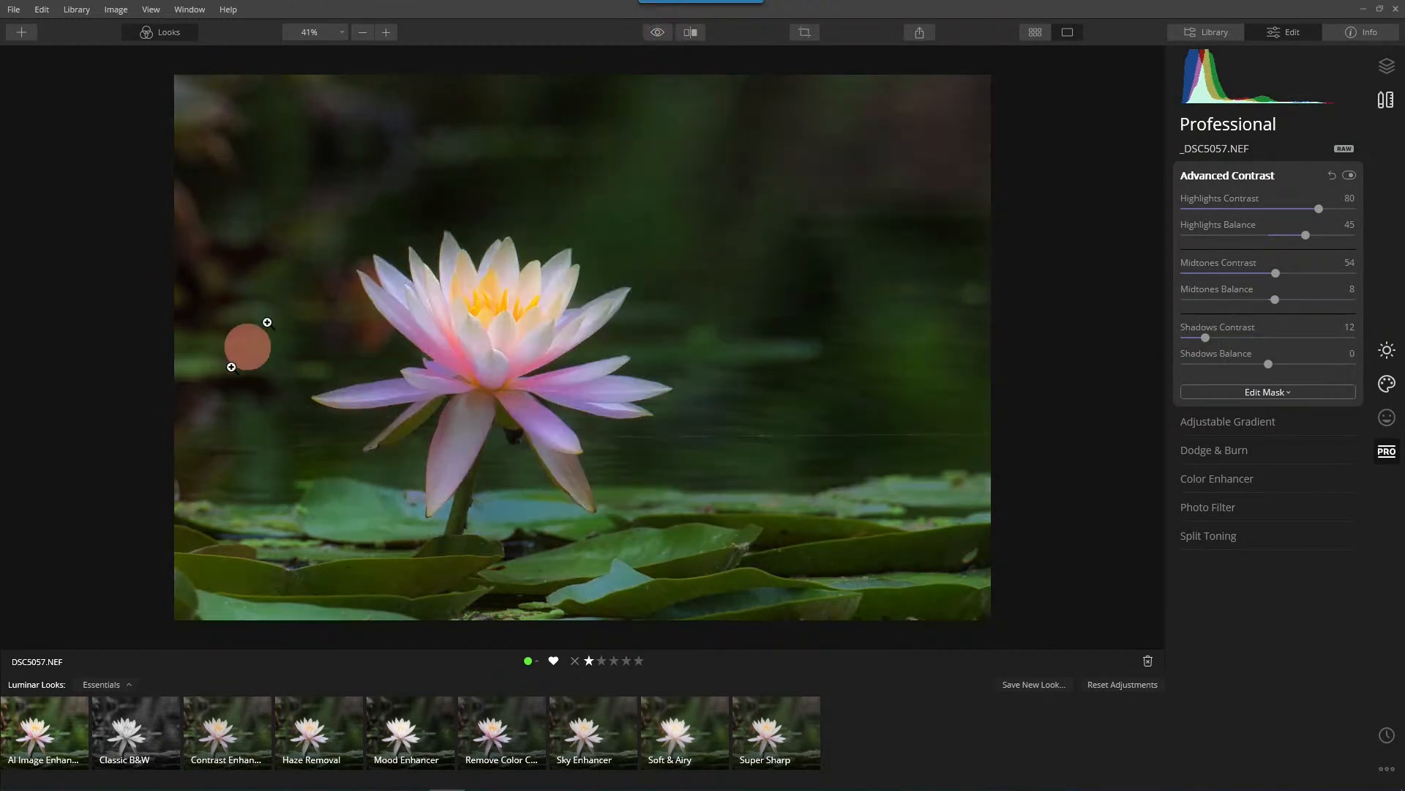
- Apply the Water lily Look from the User Luminar Looks collection to the photo
click(99, 683)
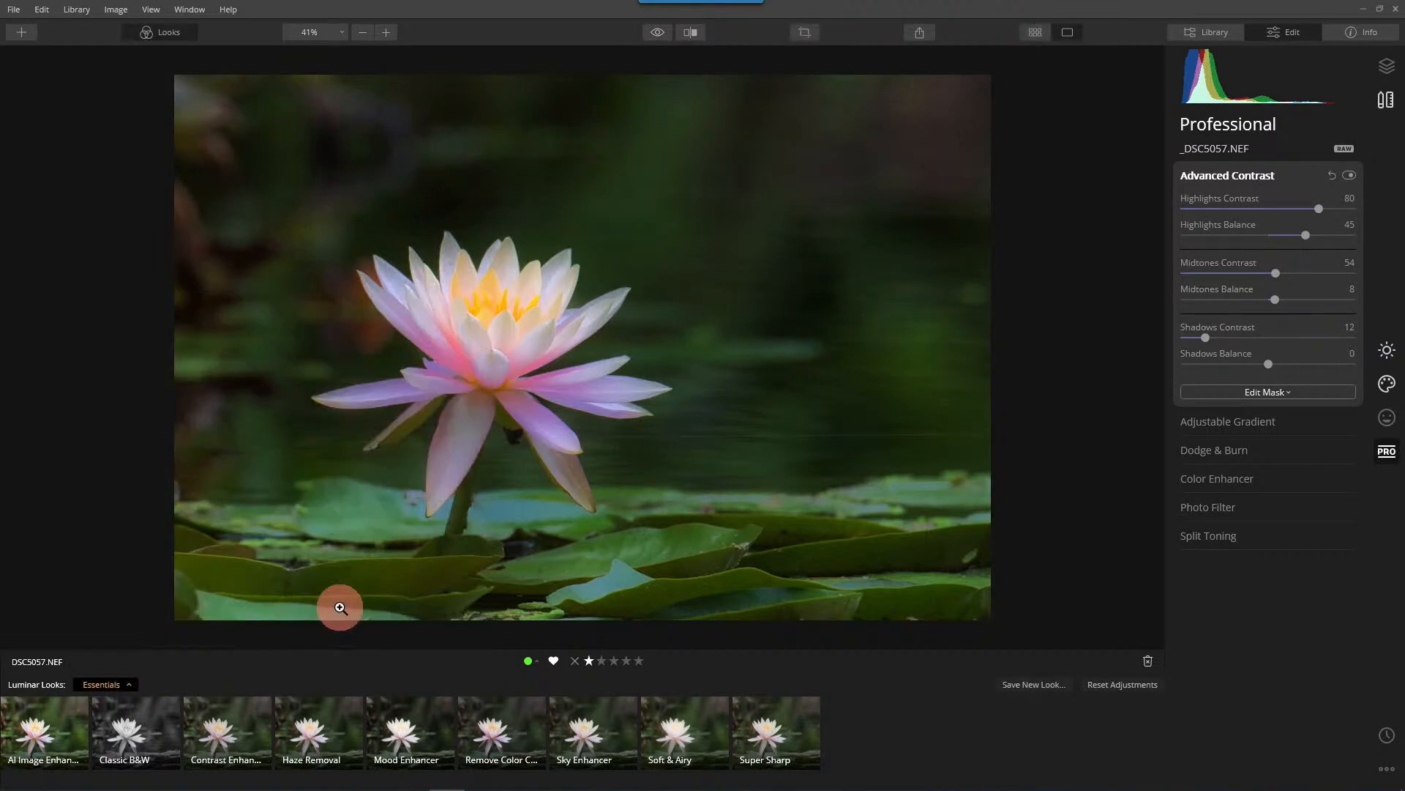
scroll(825, 739, down, 10)
scroll(876, 742, down, 10)
scroll(877, 743, down, 10)
scroll(876, 744, down, 3)
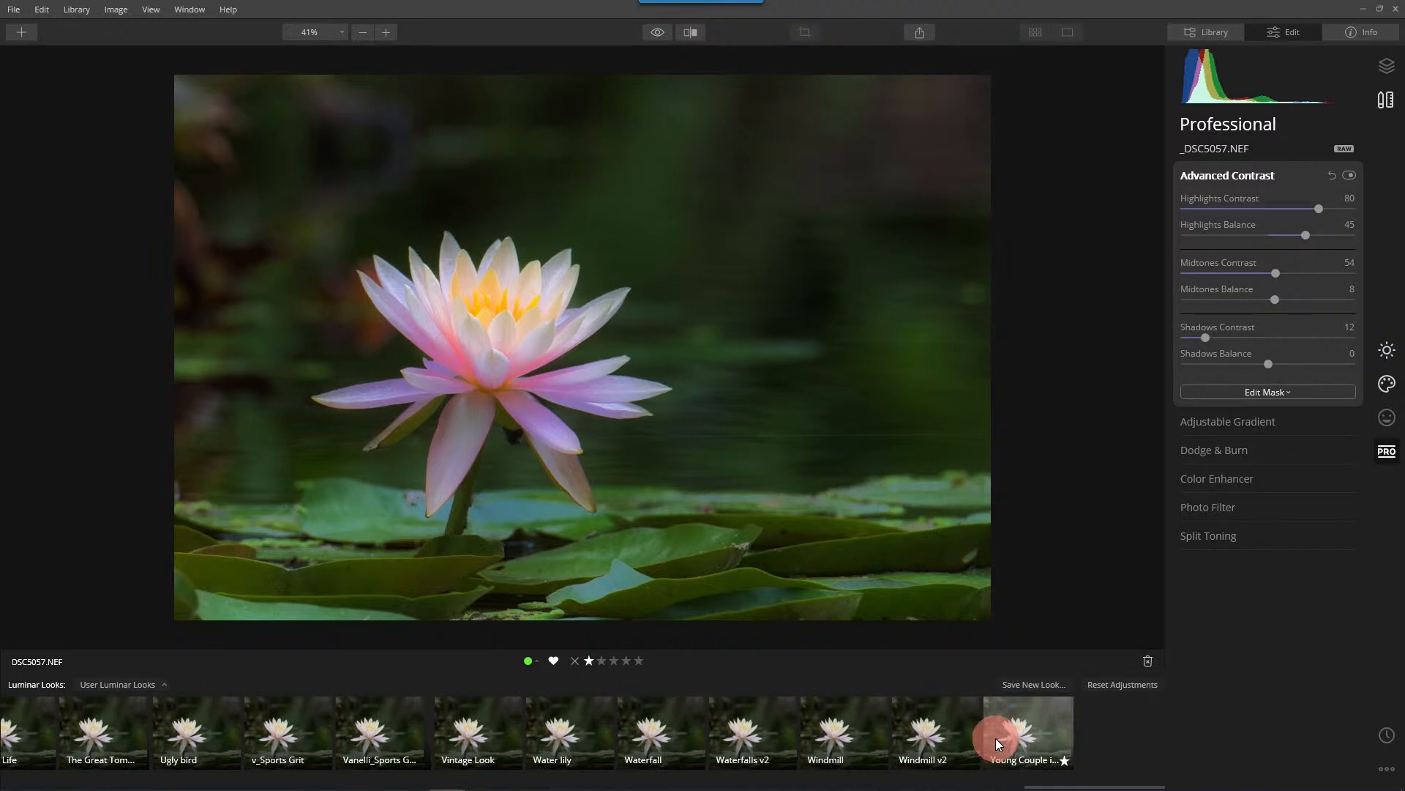
click(572, 736)
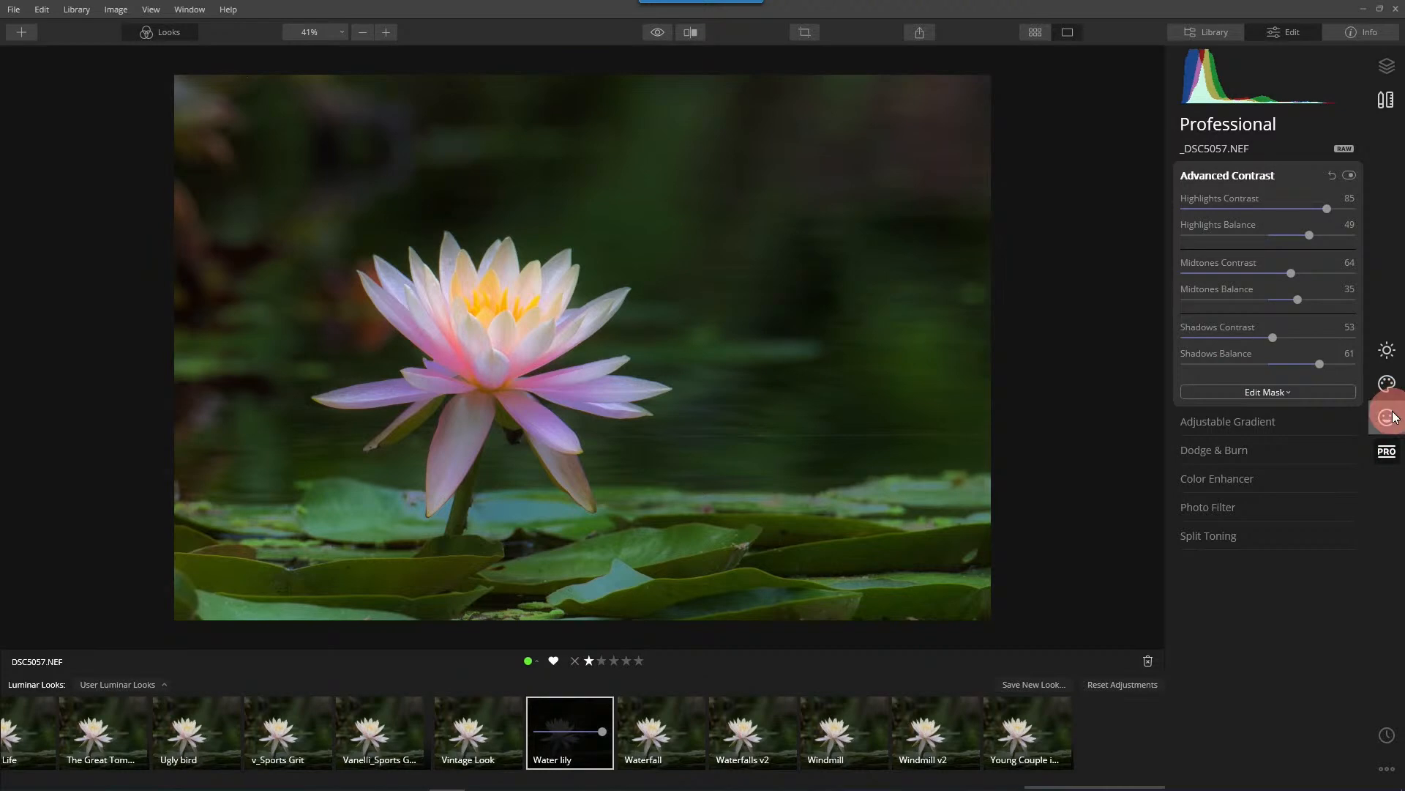
- Add a diagonal gradient mask through the centre of the flower to the Glow effect
click(1388, 384)
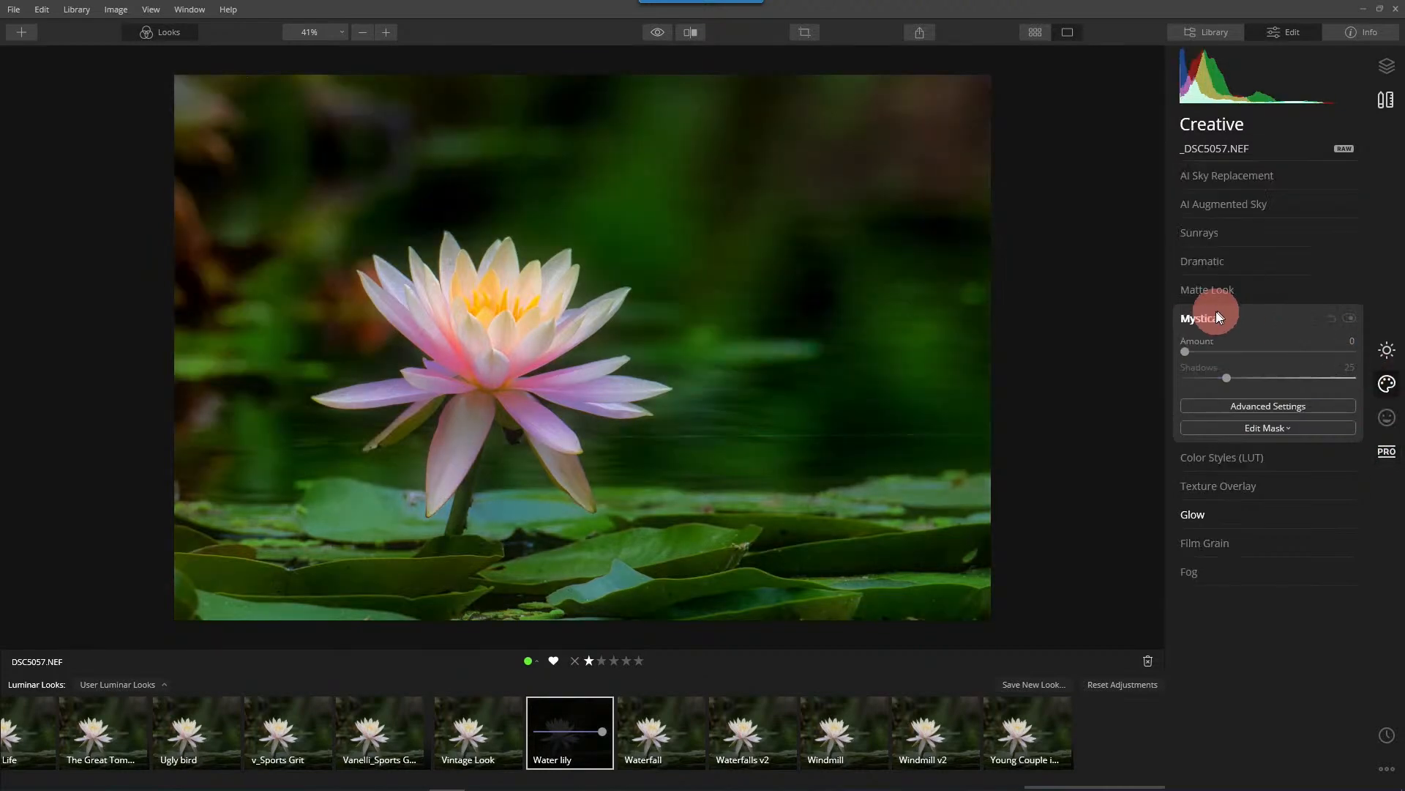
click(1218, 317)
click(1244, 404)
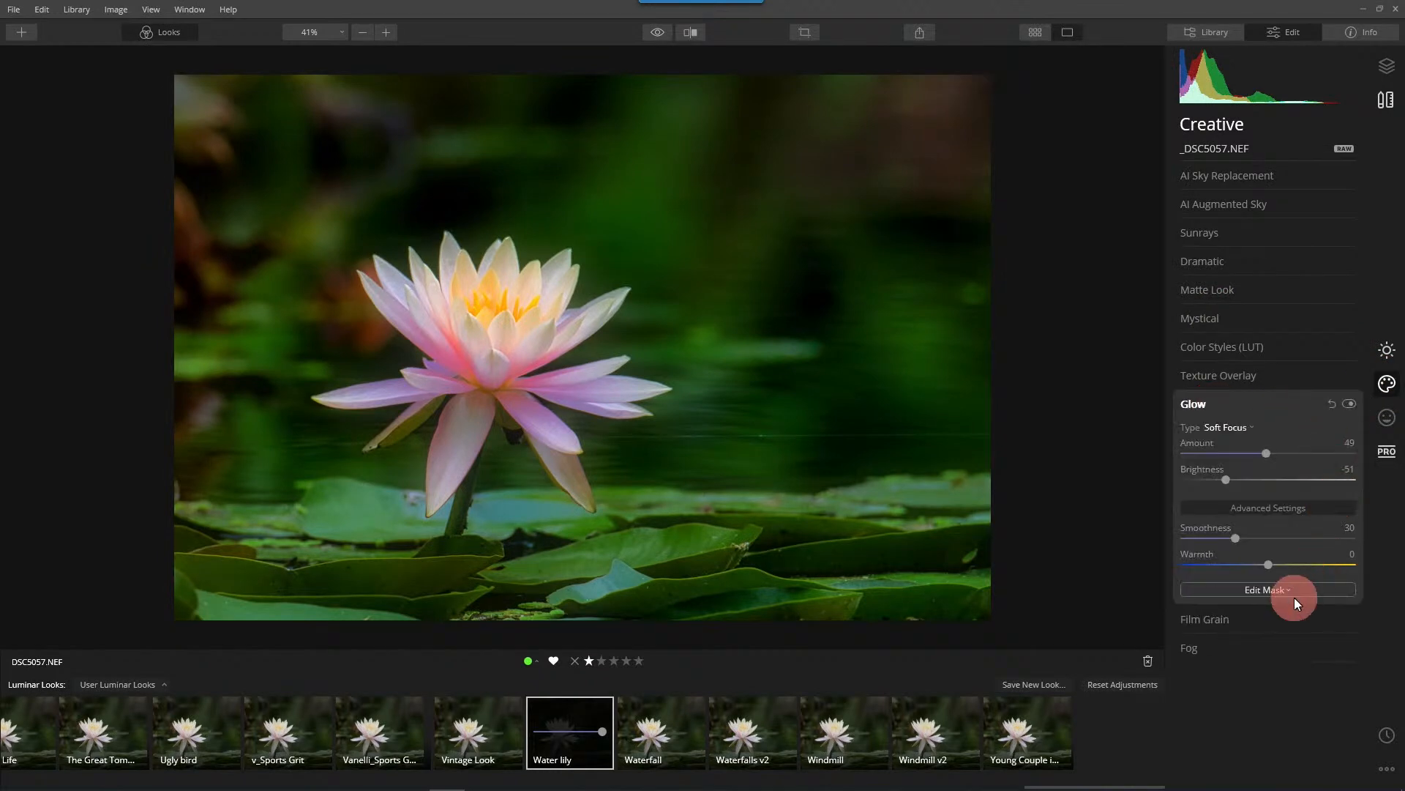
click(1268, 590)
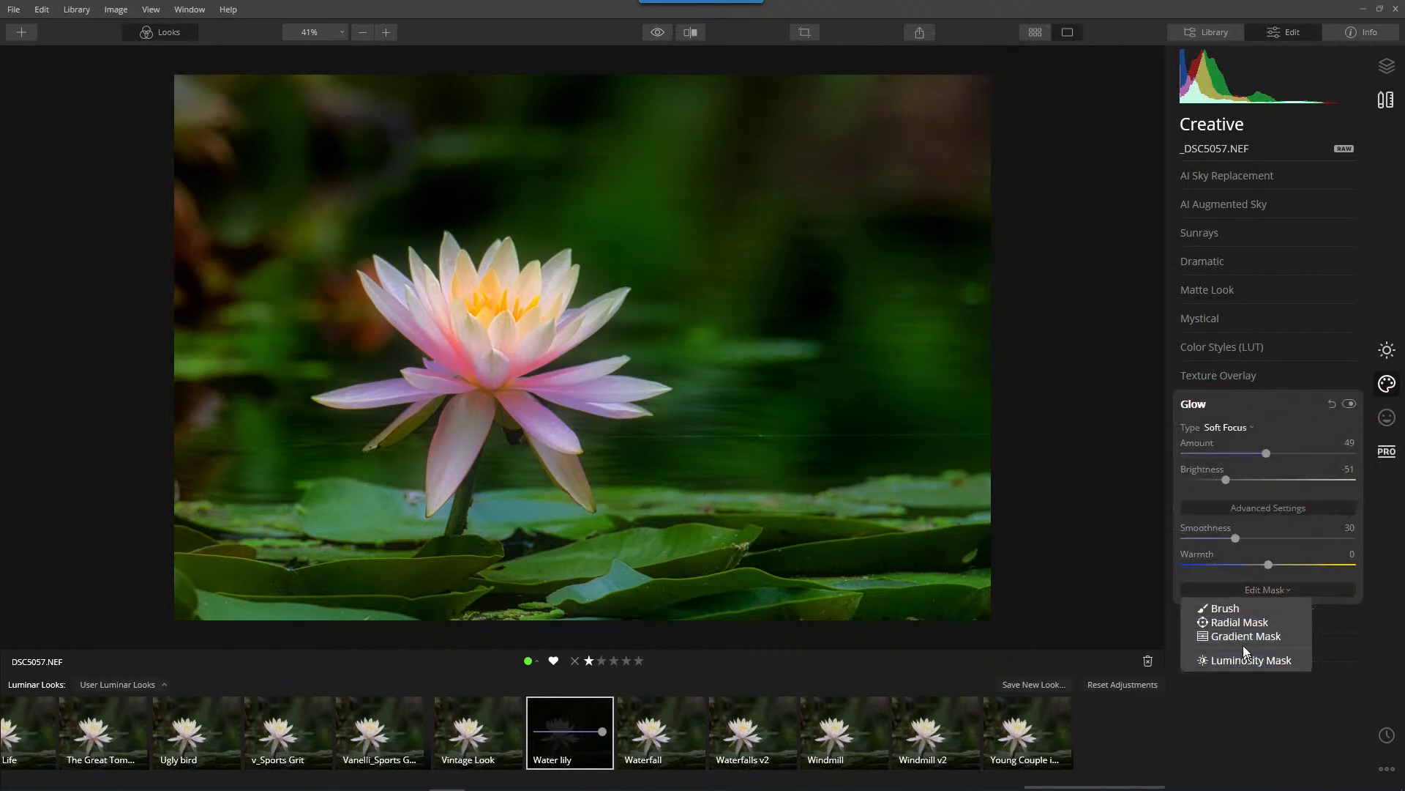
click(1243, 636)
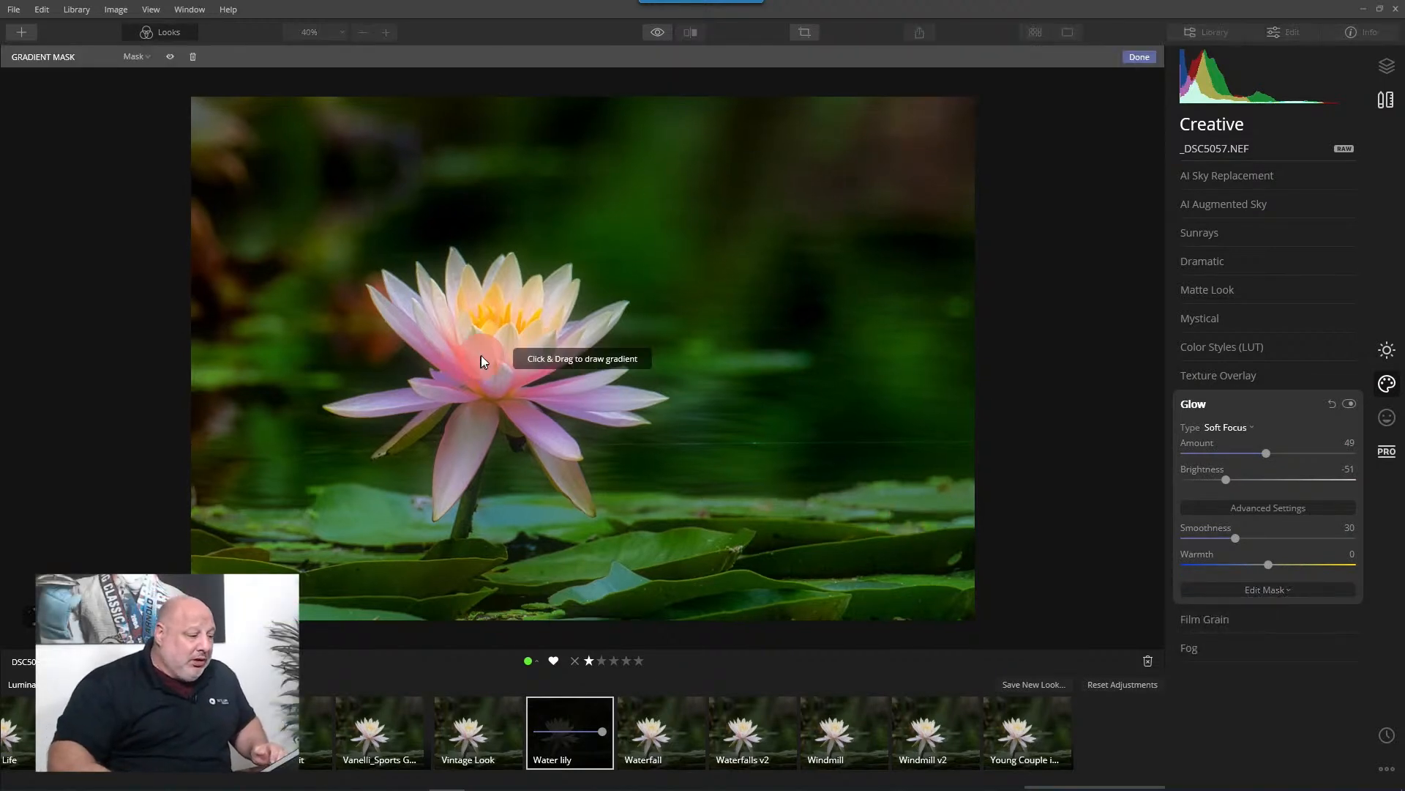
drag(489, 347, 526, 385)
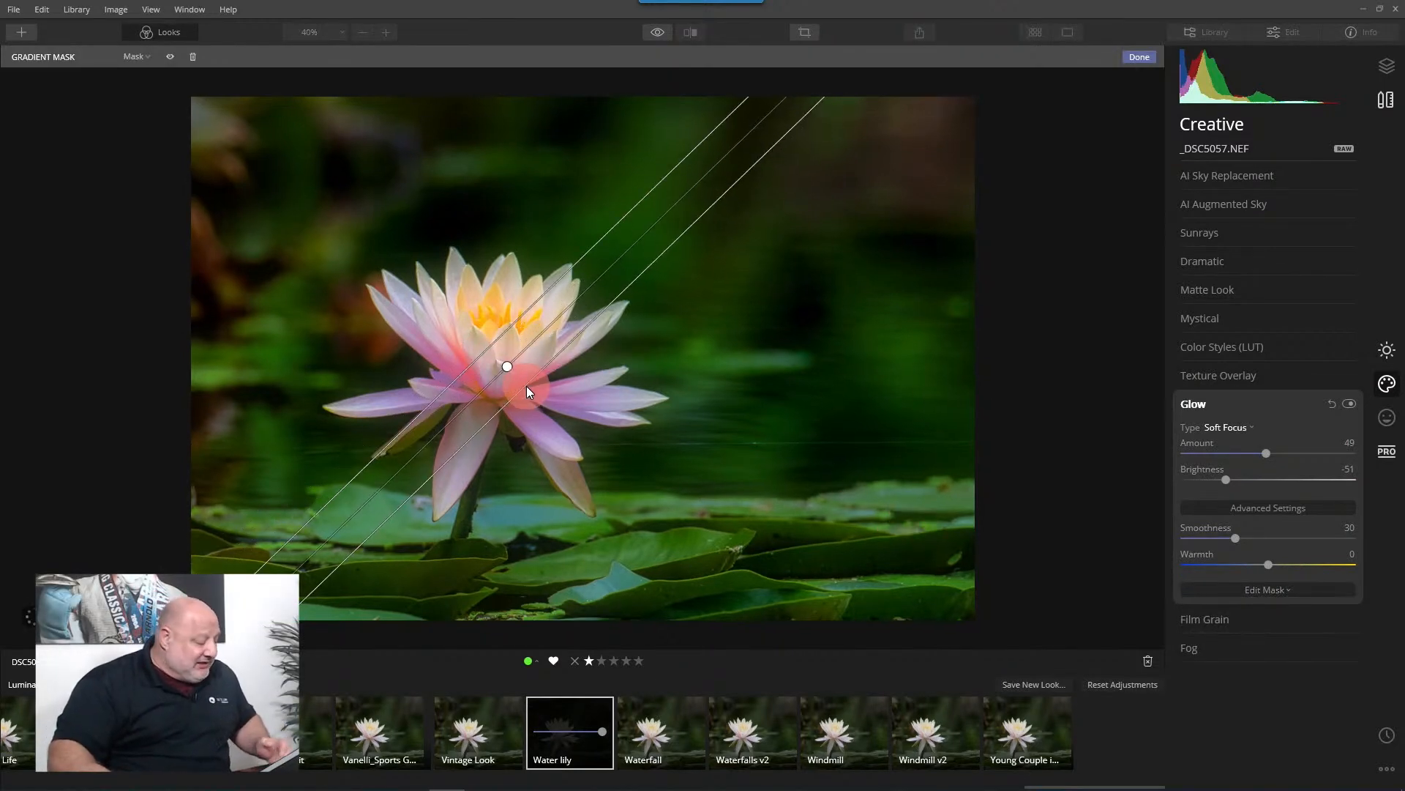
click(1123, 134)
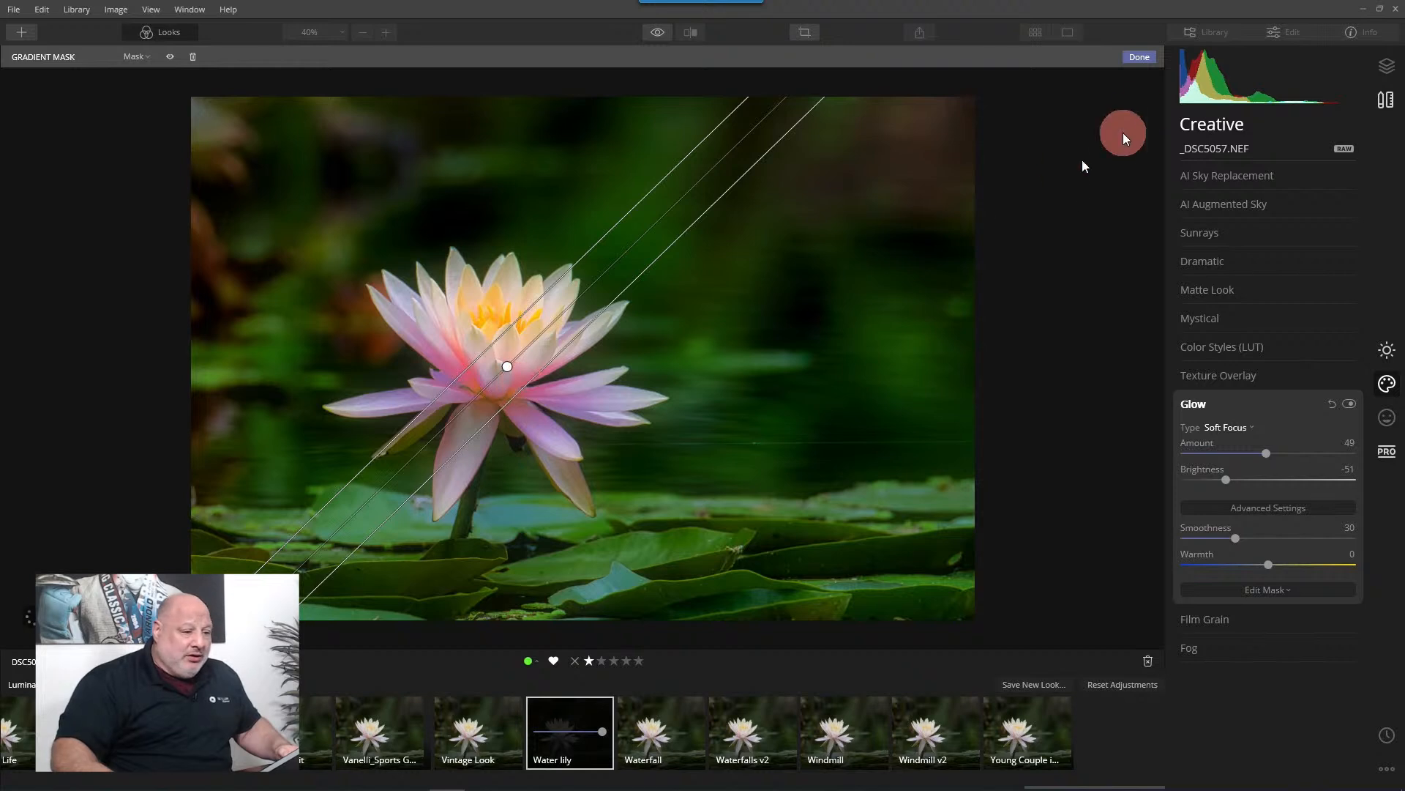
click(1136, 57)
click(1074, 245)
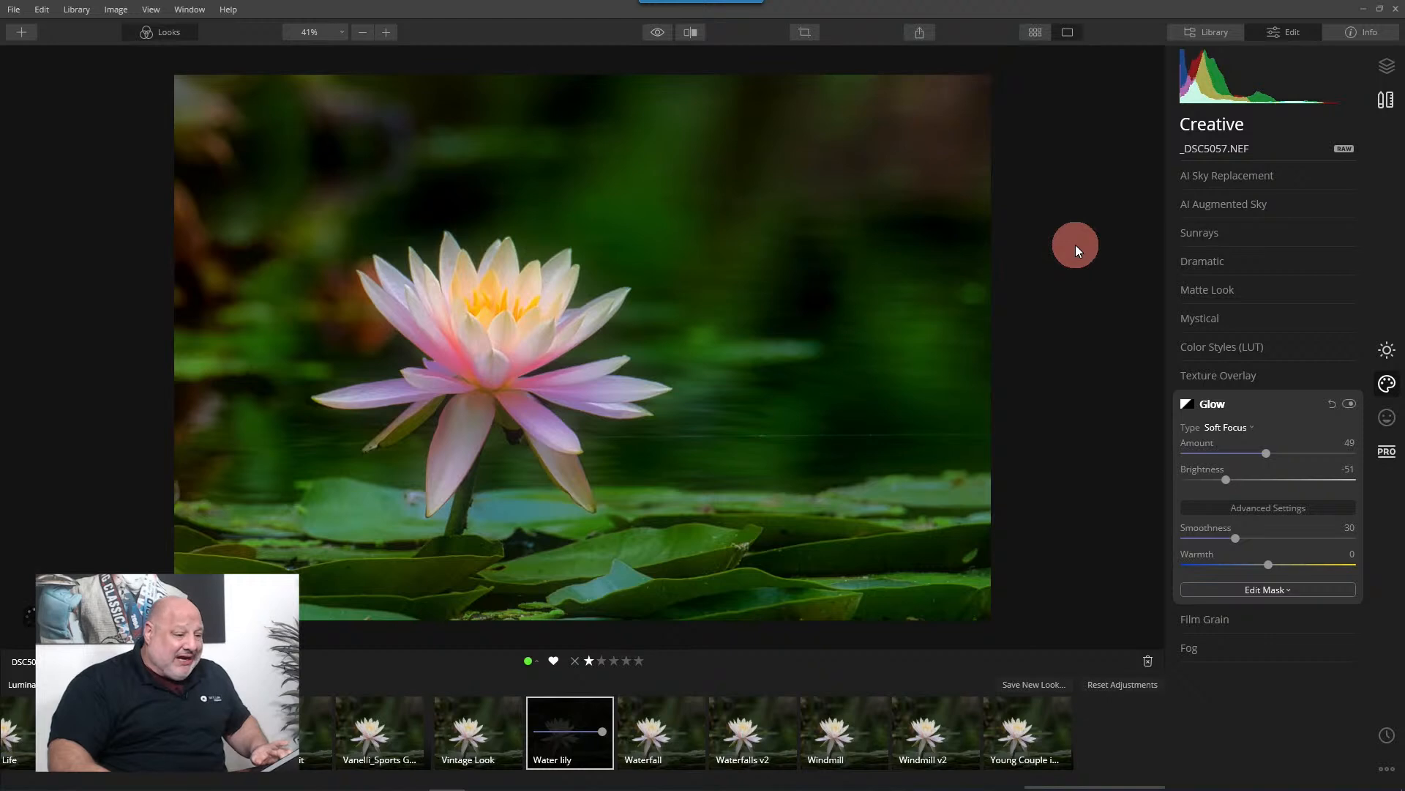
- Add a radial mask to the Glow effect and centre it on the flower
click(1275, 590)
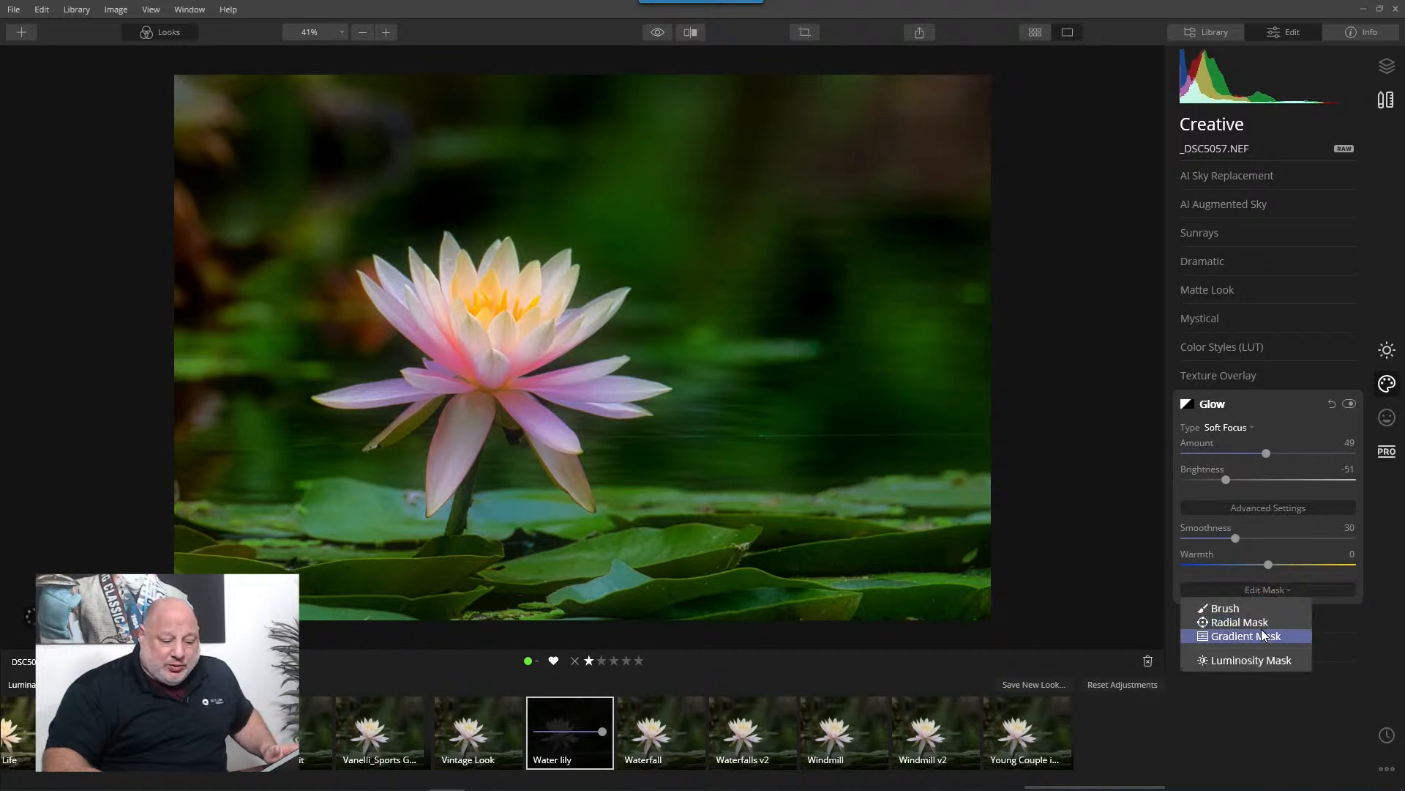
click(1261, 623)
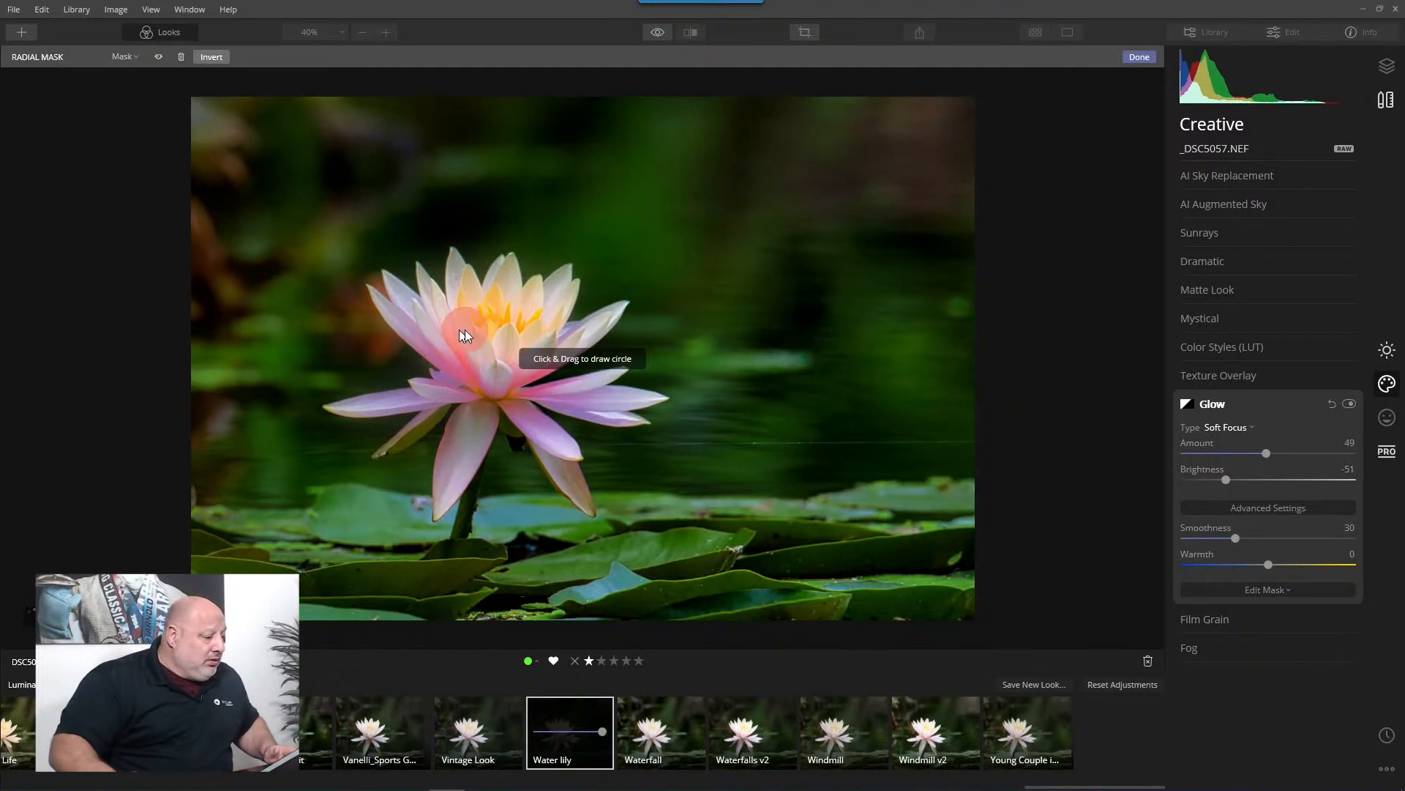
drag(489, 344, 559, 402)
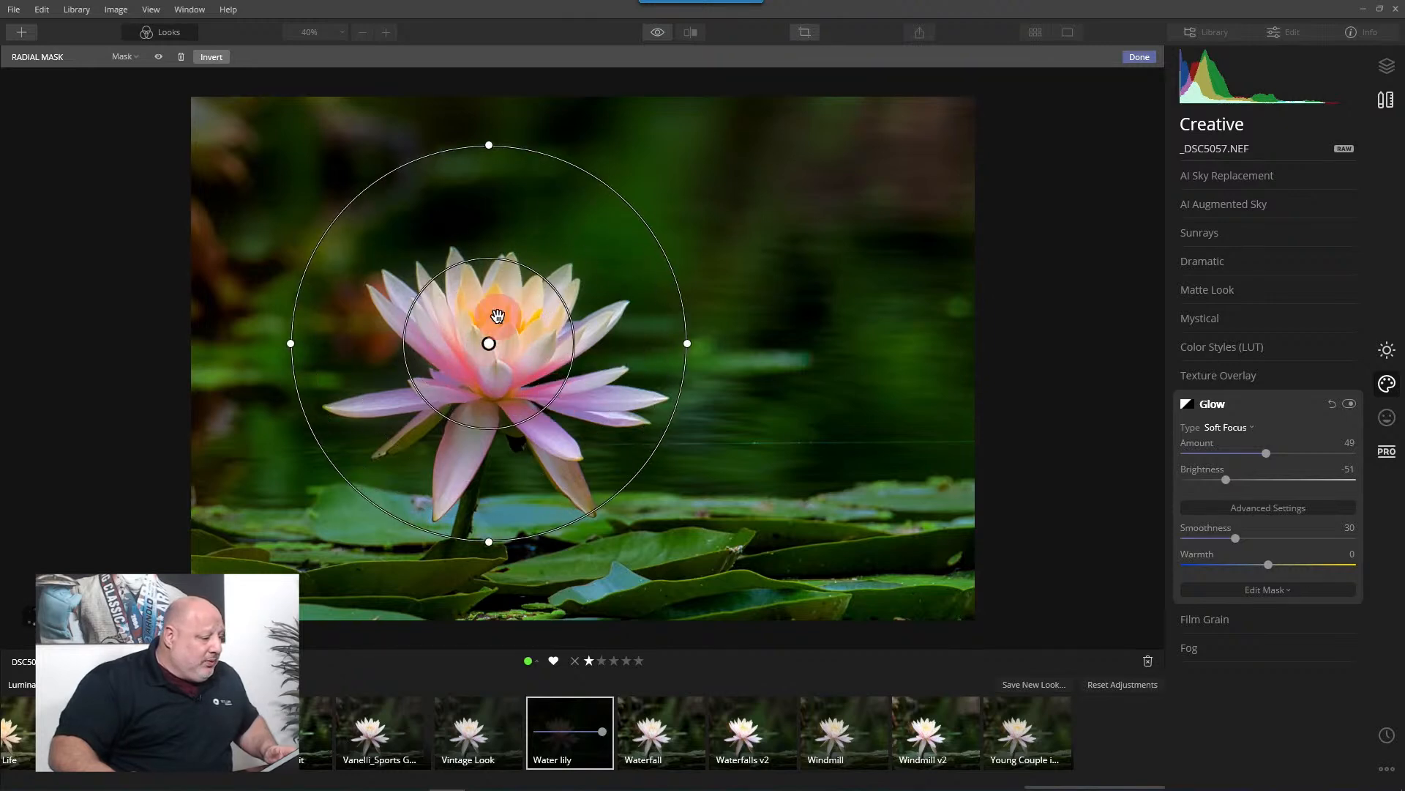
drag(489, 342, 497, 365)
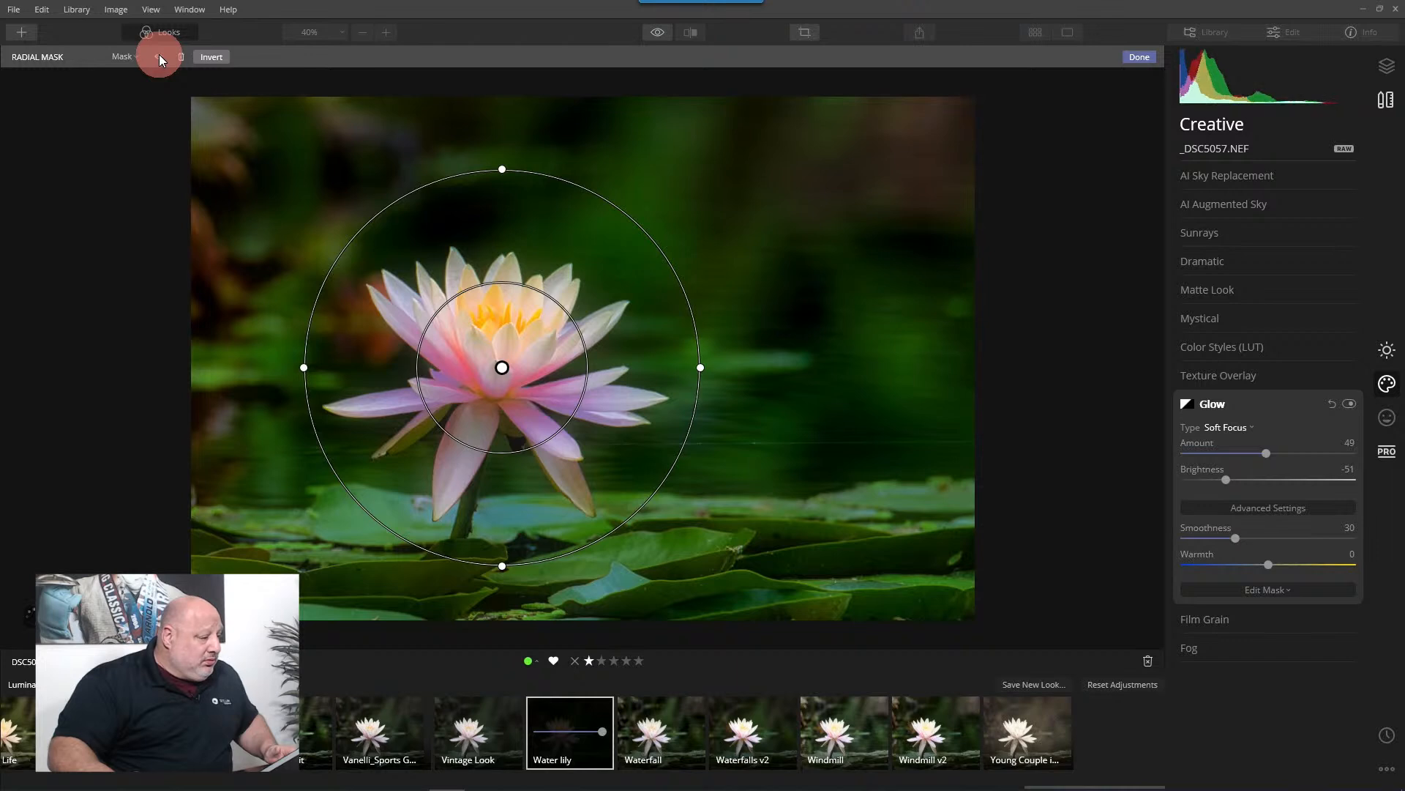
click(1139, 56)
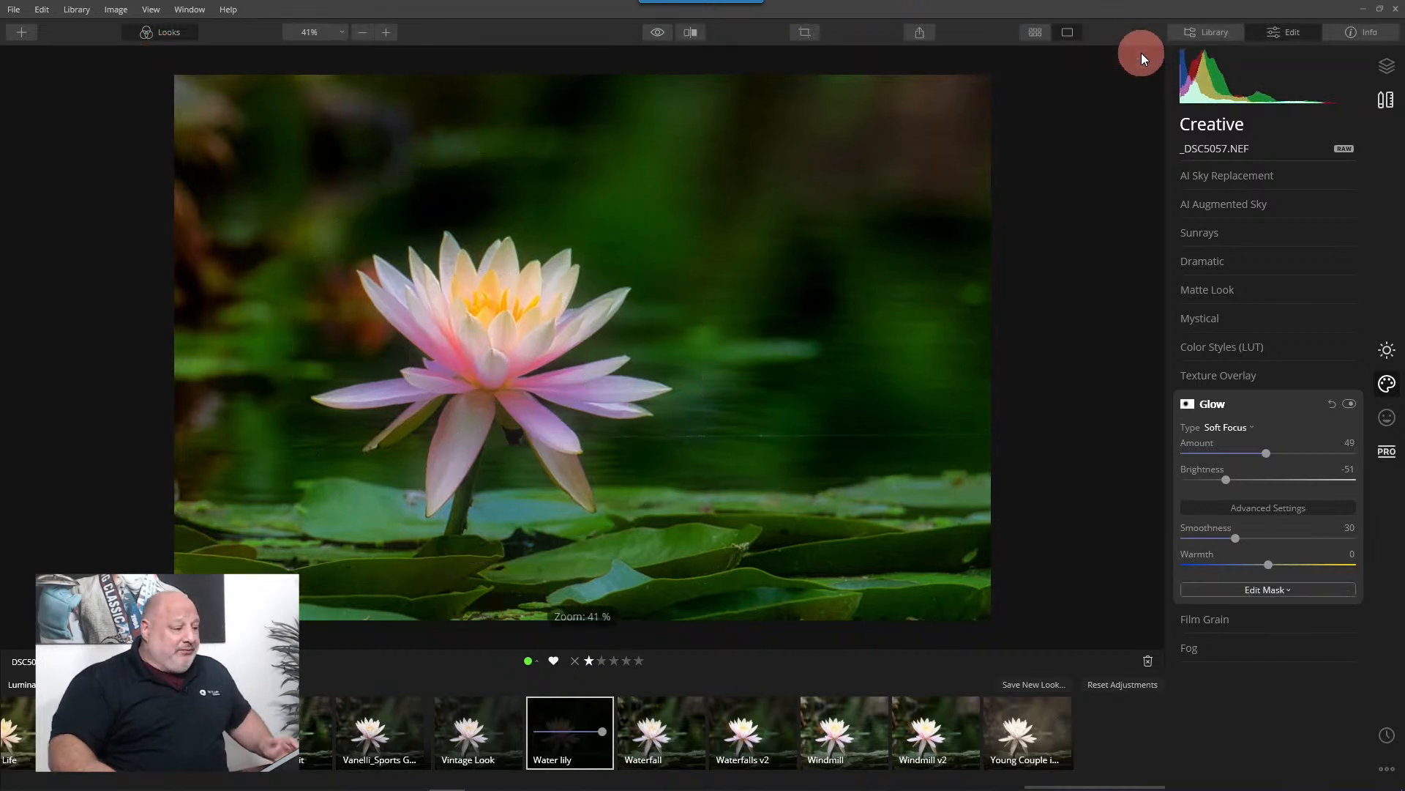
- Add a diagonal gradient mask through the centre of the flower to the Details Enhancer
click(1388, 352)
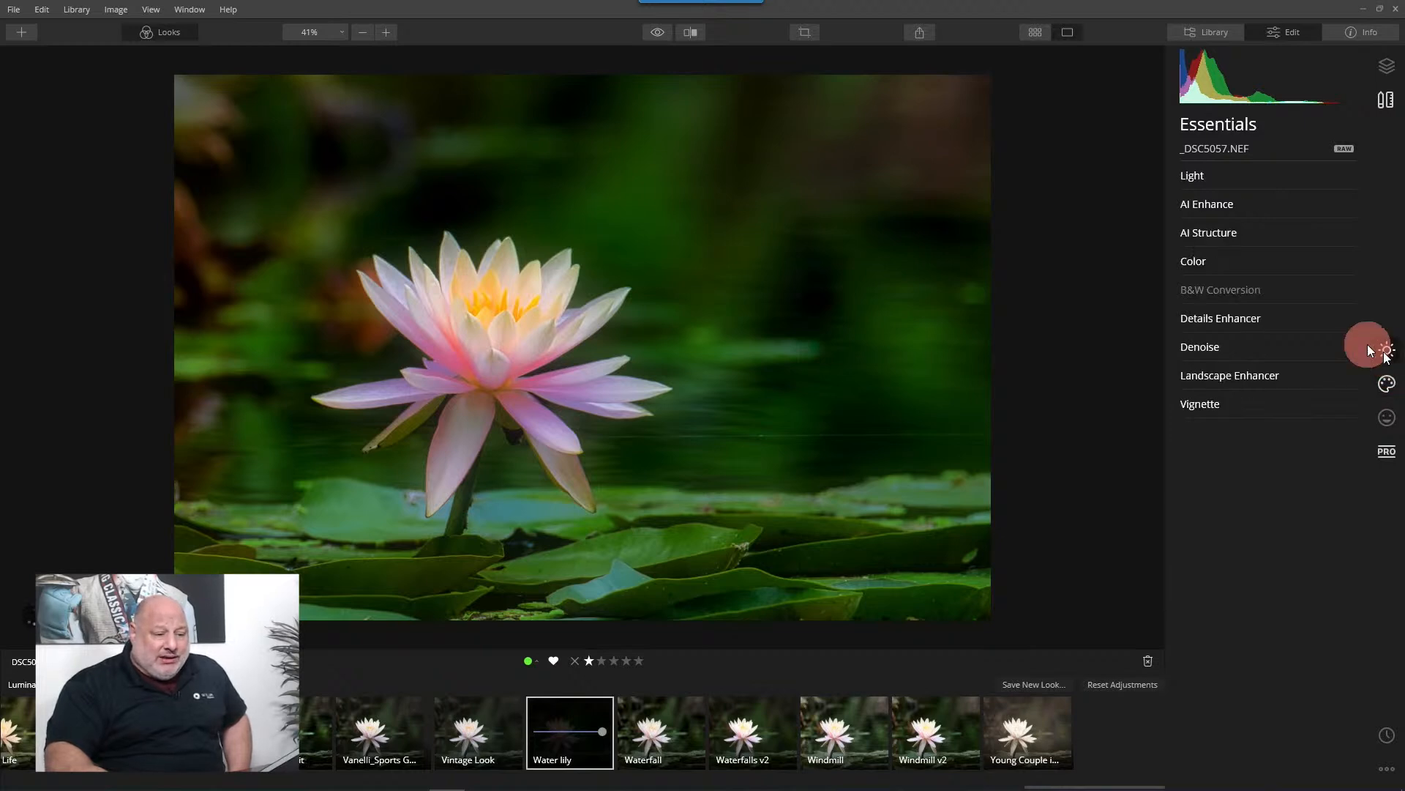
click(1235, 316)
click(1273, 492)
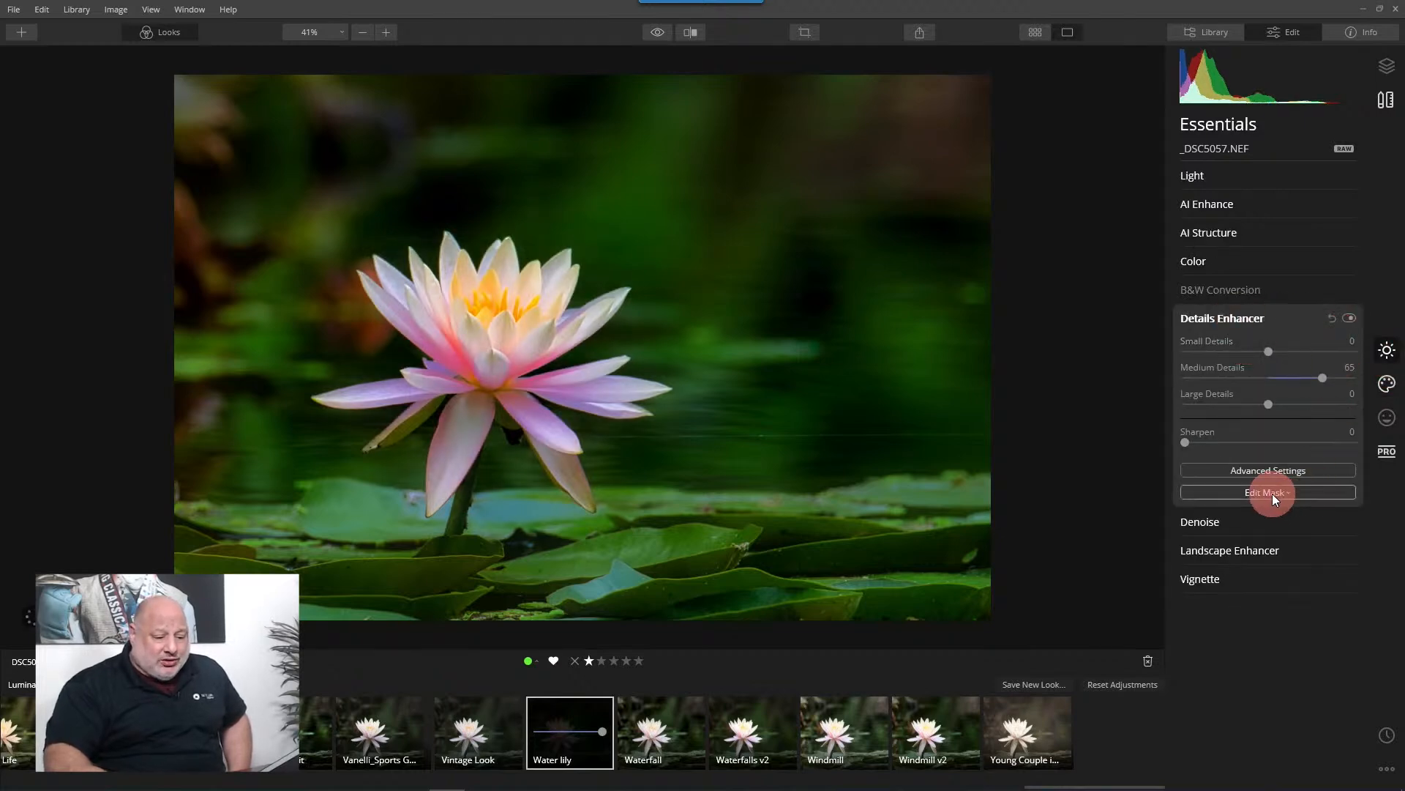
click(1227, 537)
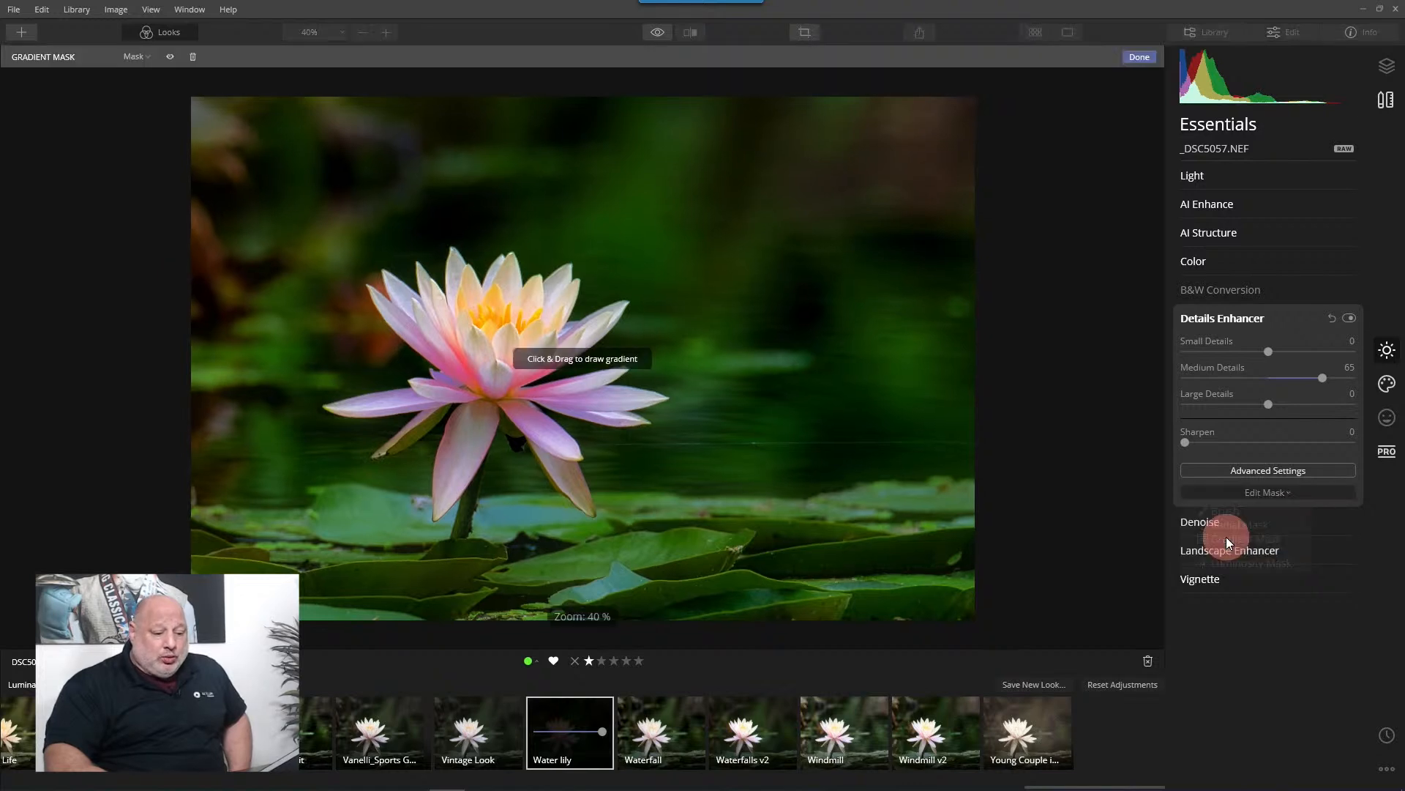
drag(504, 351, 524, 383)
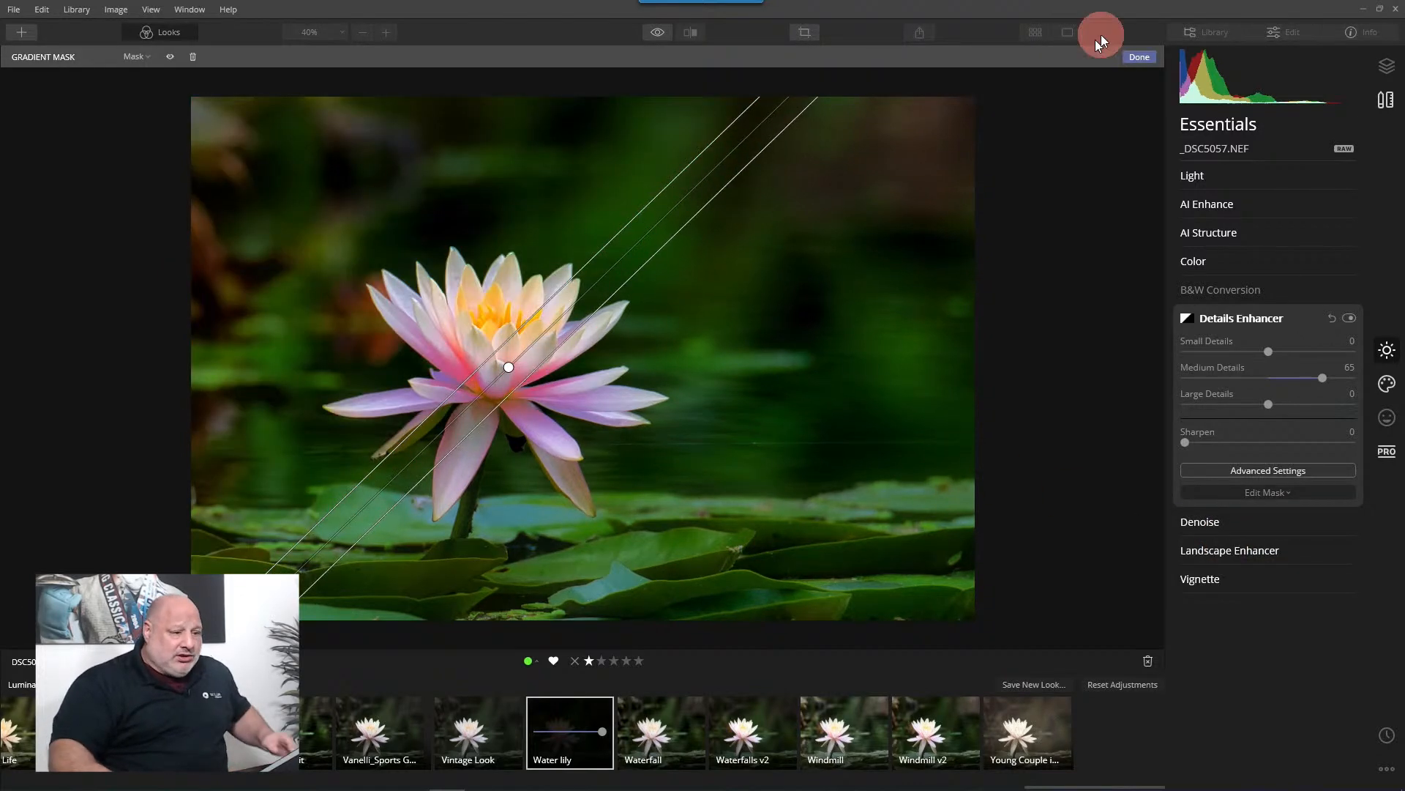
click(1139, 57)
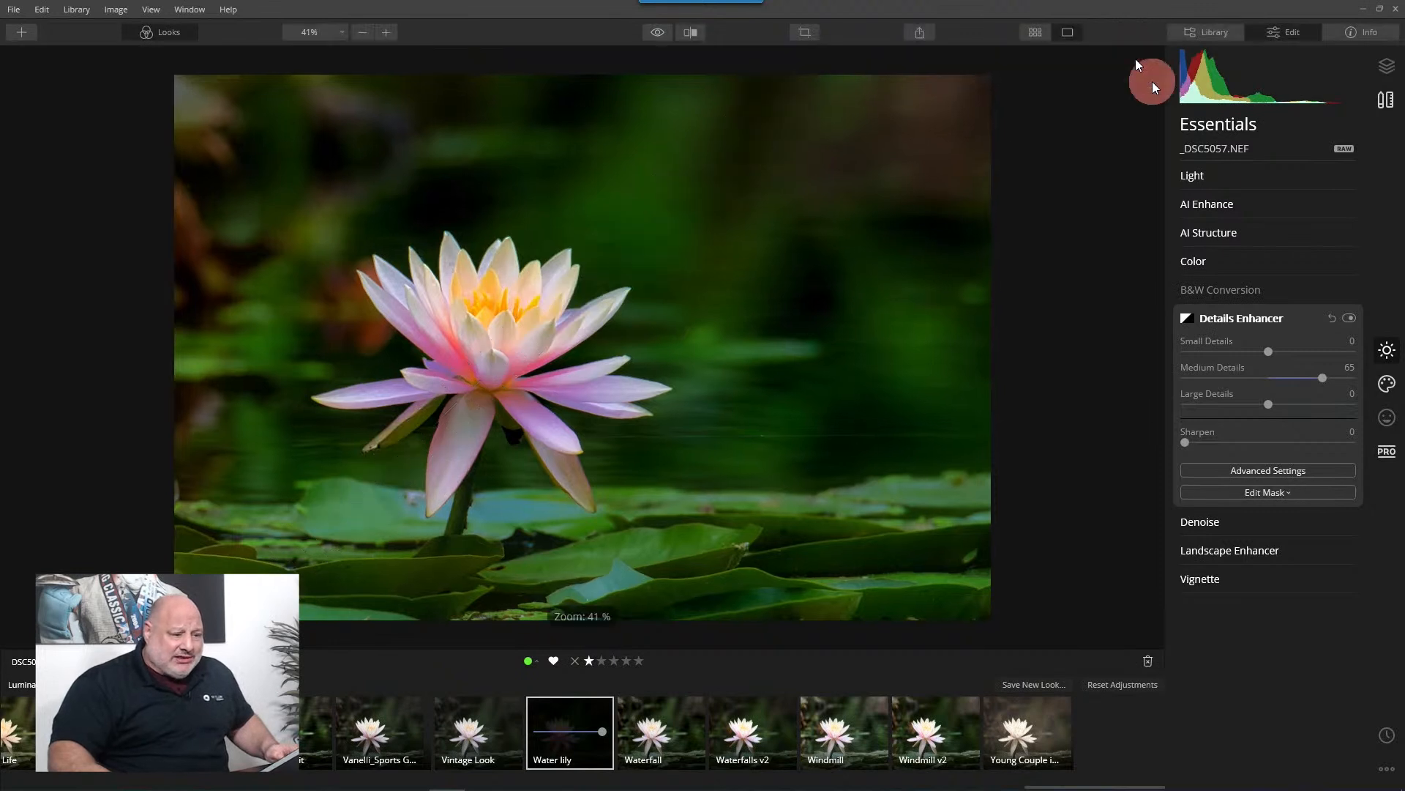
- Try to remove the Details Enhancer gradient mask by reverting the edit history to the Glow: Gradient Mask Applied state
click(1387, 735)
click(1254, 182)
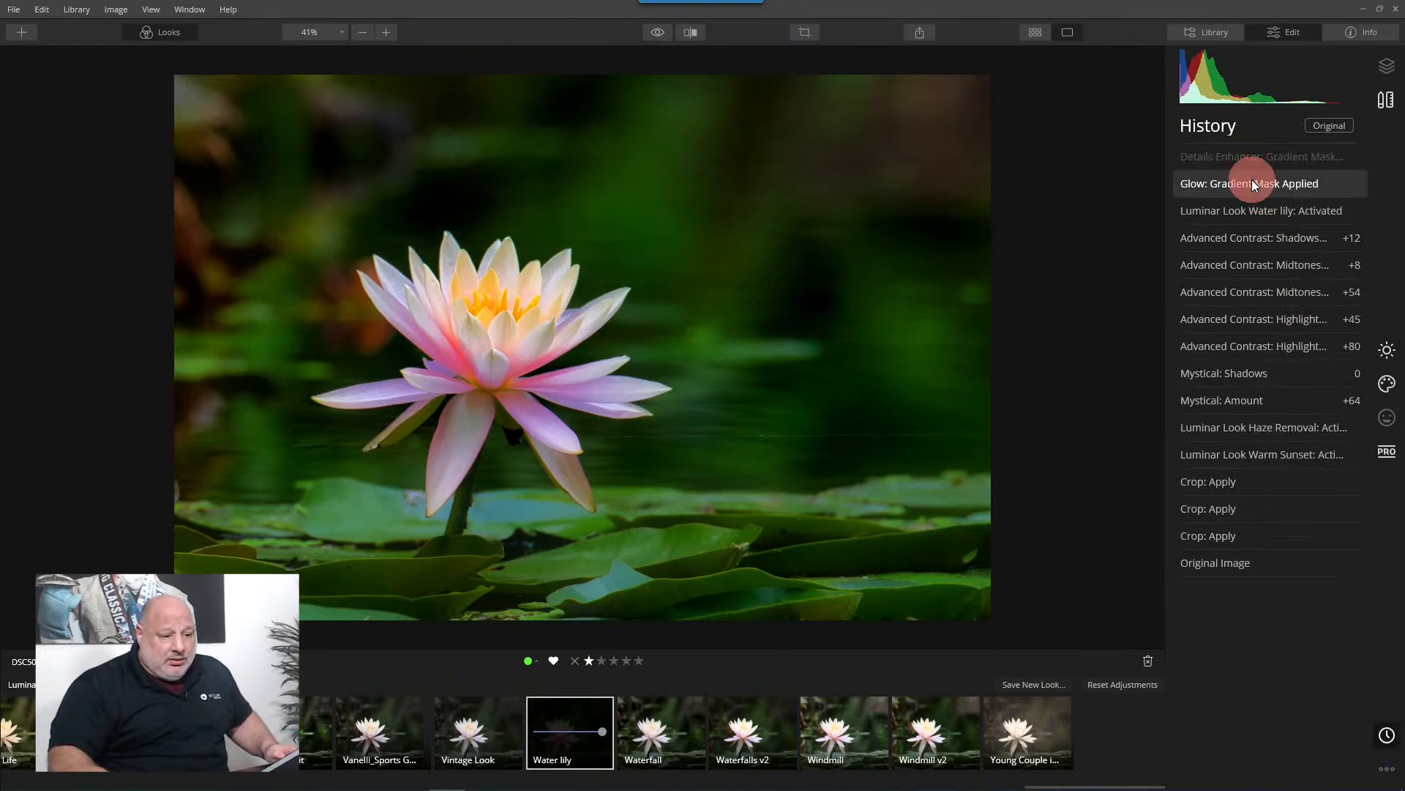
click(1385, 359)
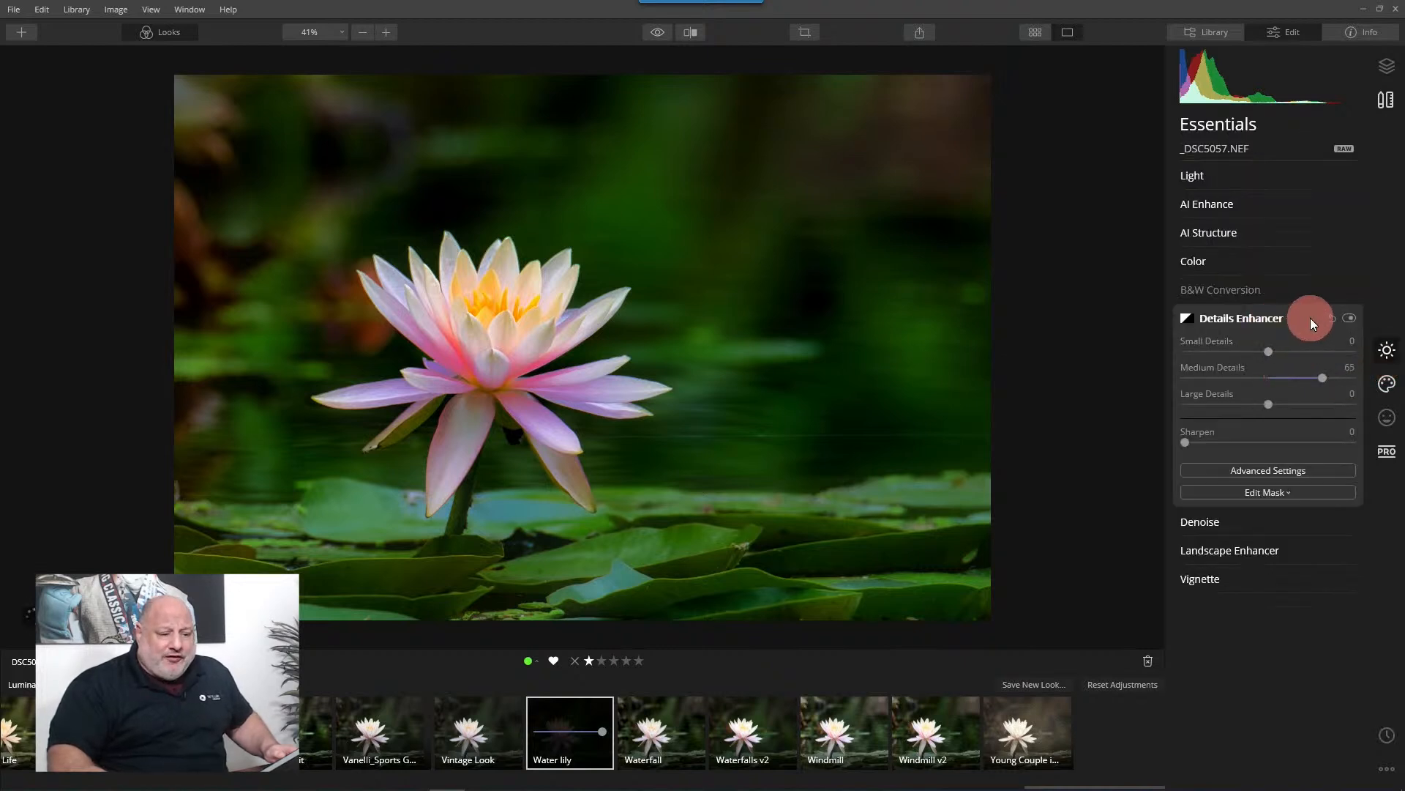
click(1266, 470)
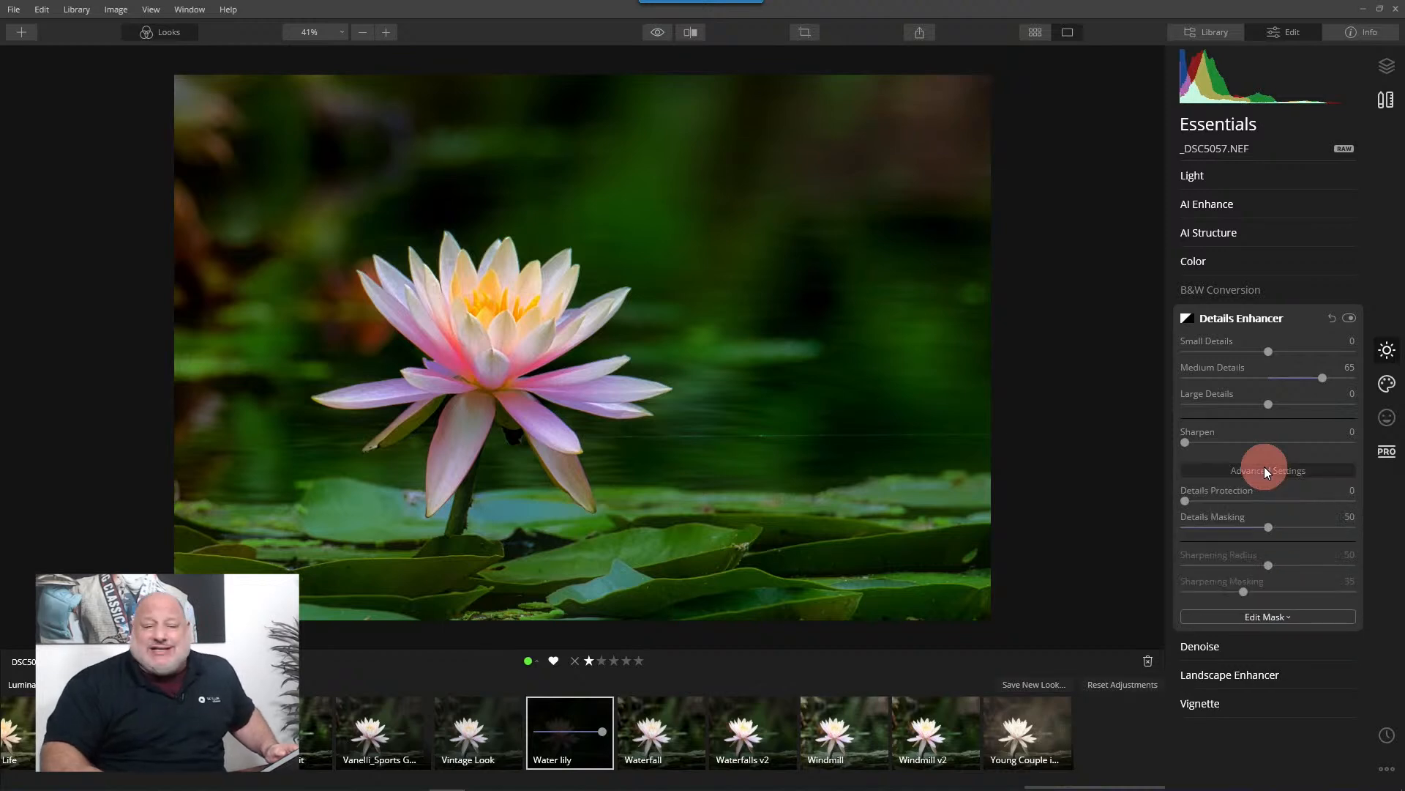
click(1381, 737)
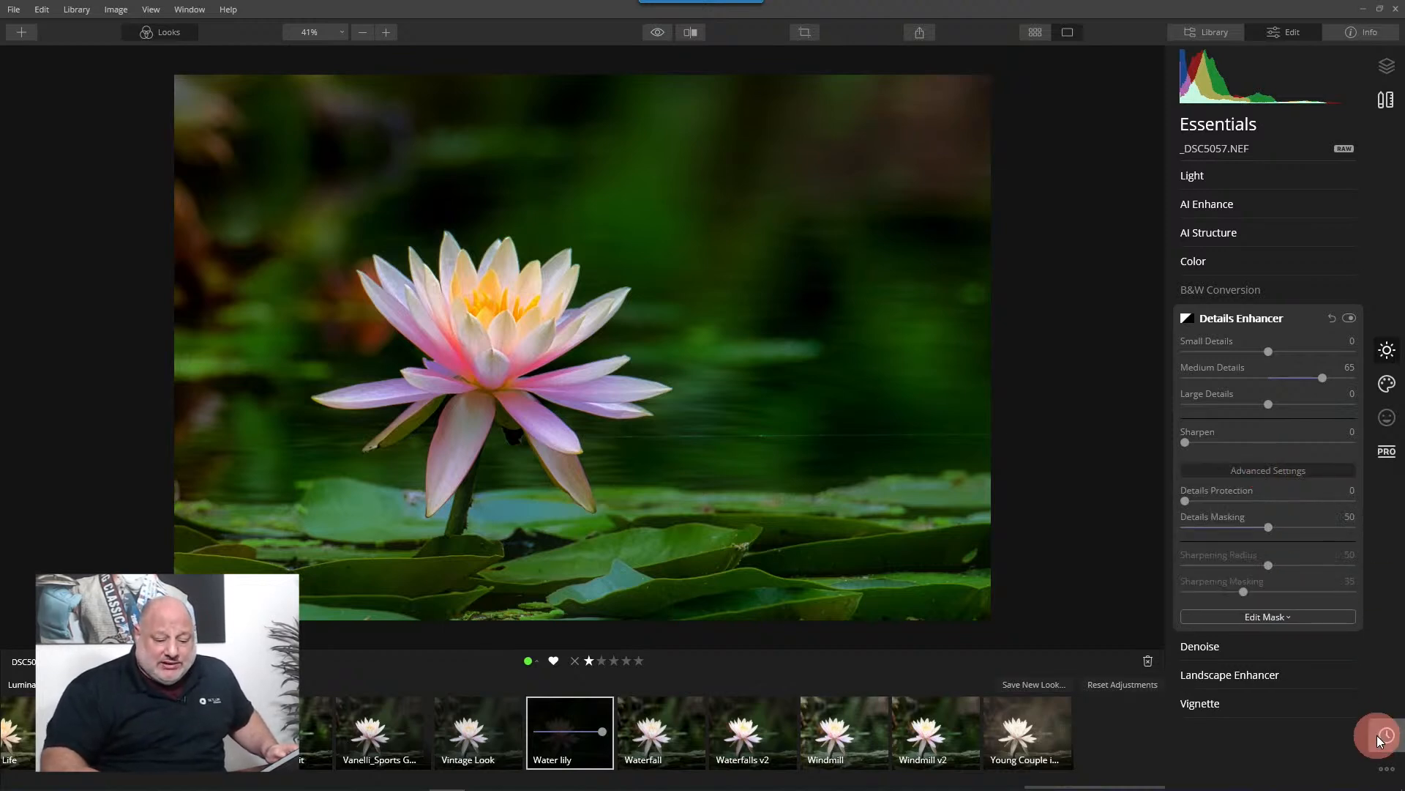
click(1217, 184)
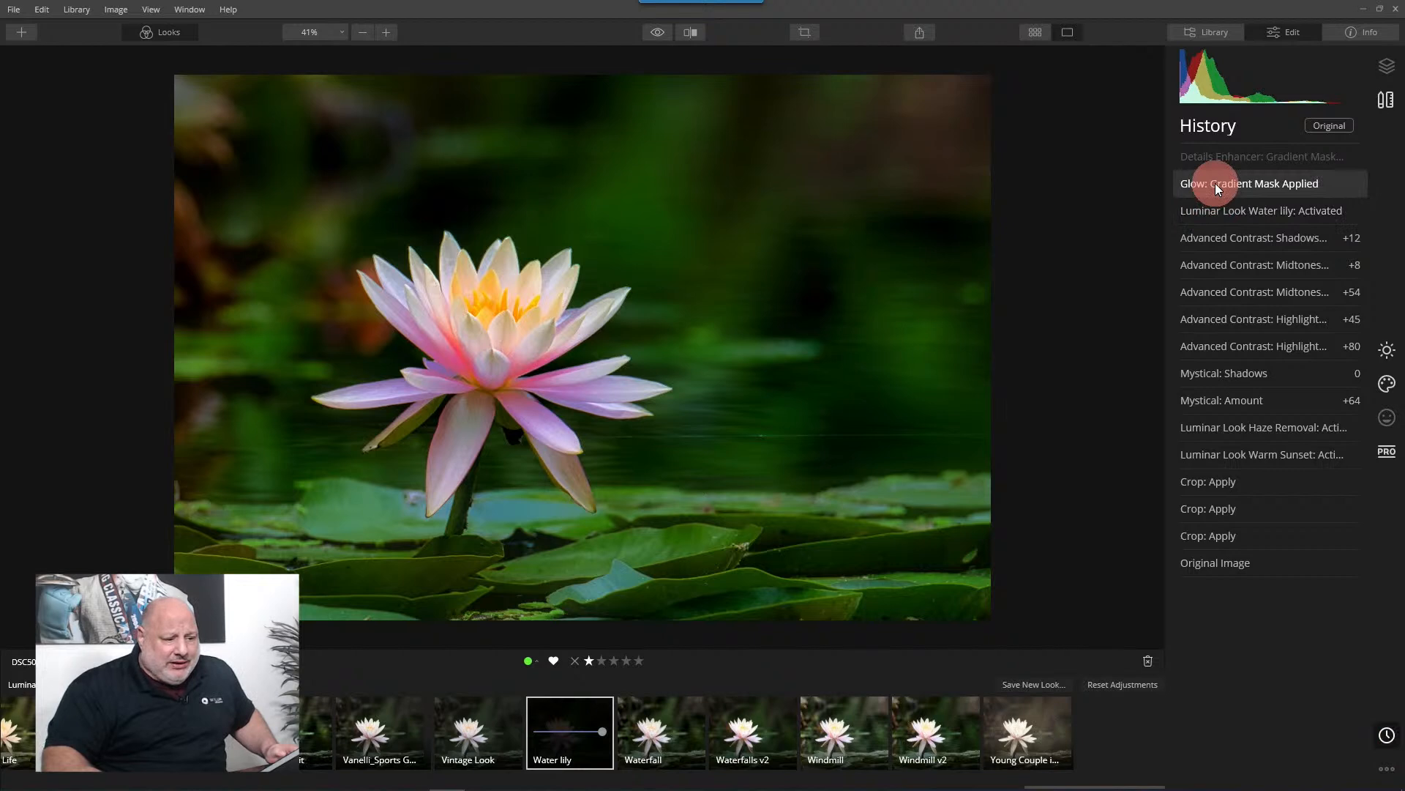
click(1259, 212)
click(1259, 182)
- Draw a radial mask for the Details Enhancer and centre it on the flower
click(1386, 348)
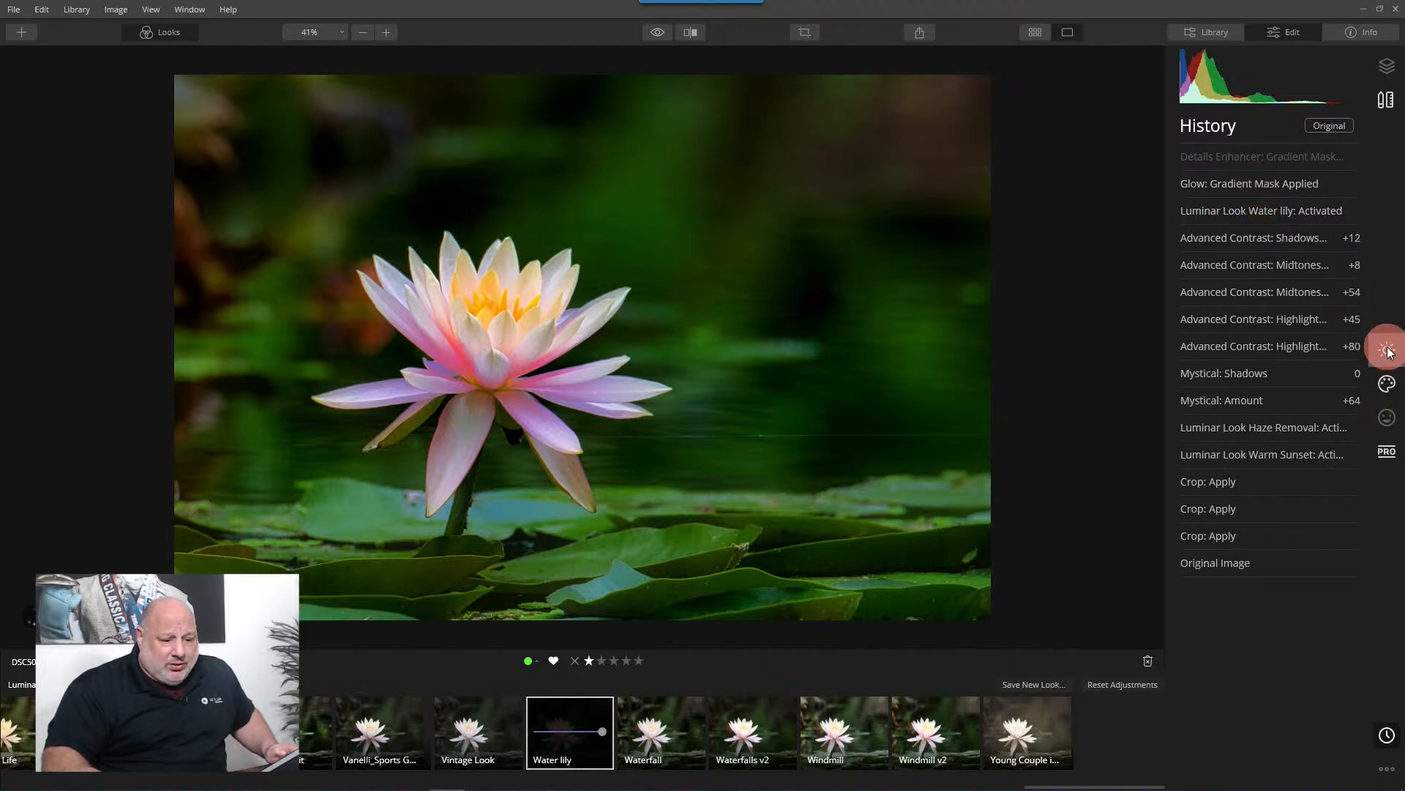
click(1238, 315)
click(1275, 616)
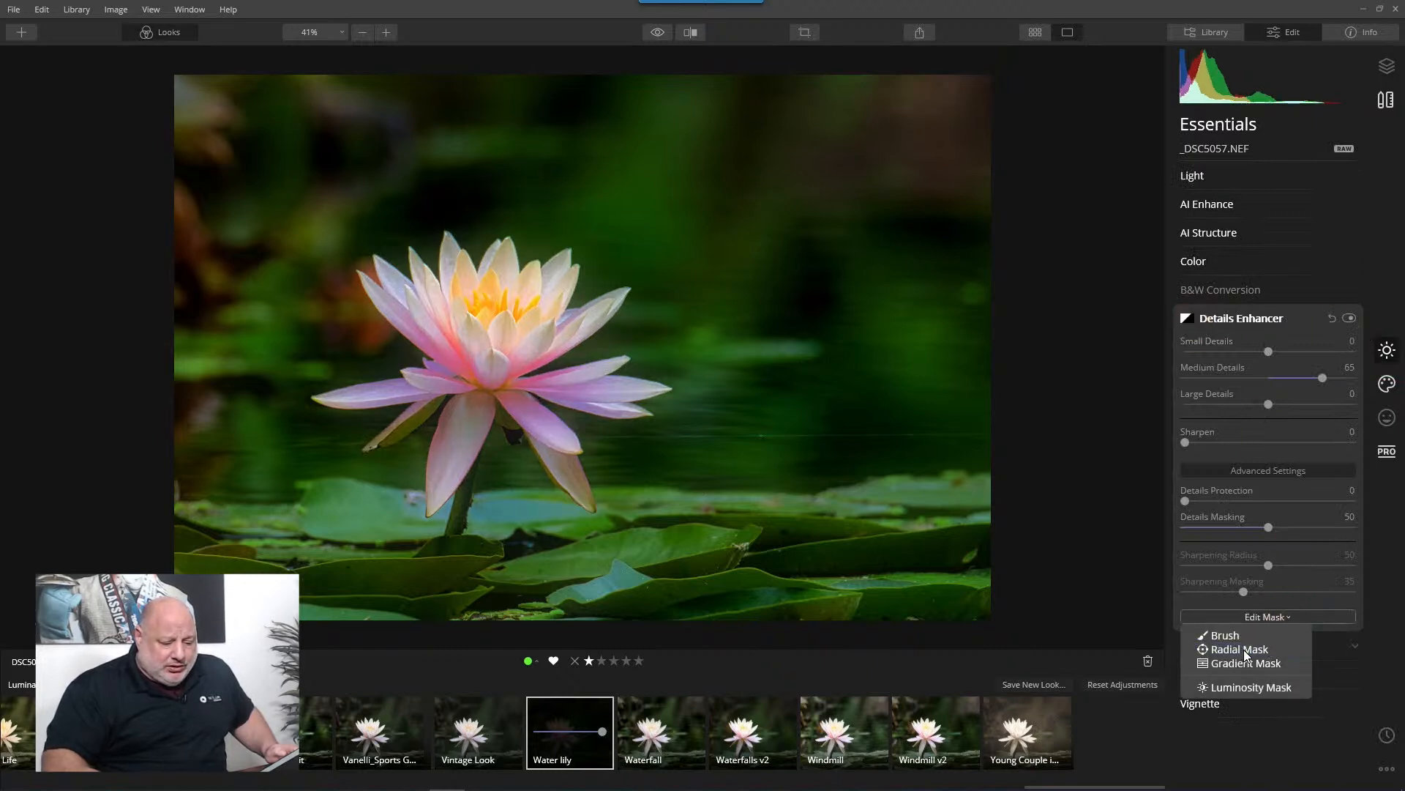
click(1244, 650)
drag(486, 350, 552, 397)
drag(487, 346, 508, 363)
- Invert and accept the Details Enhancer's radial mask after previewing its overlay, and hide the Looks strip
click(130, 57)
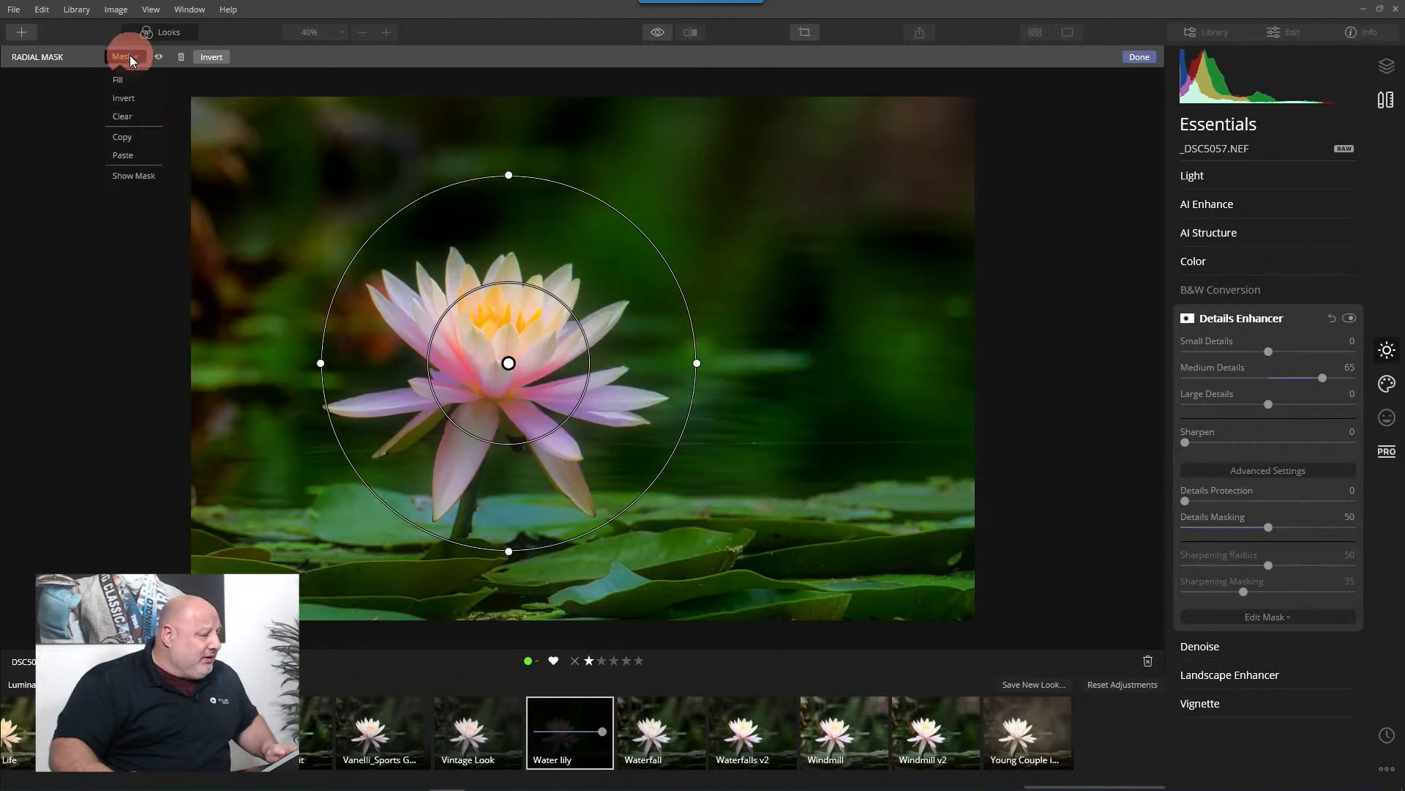
click(130, 100)
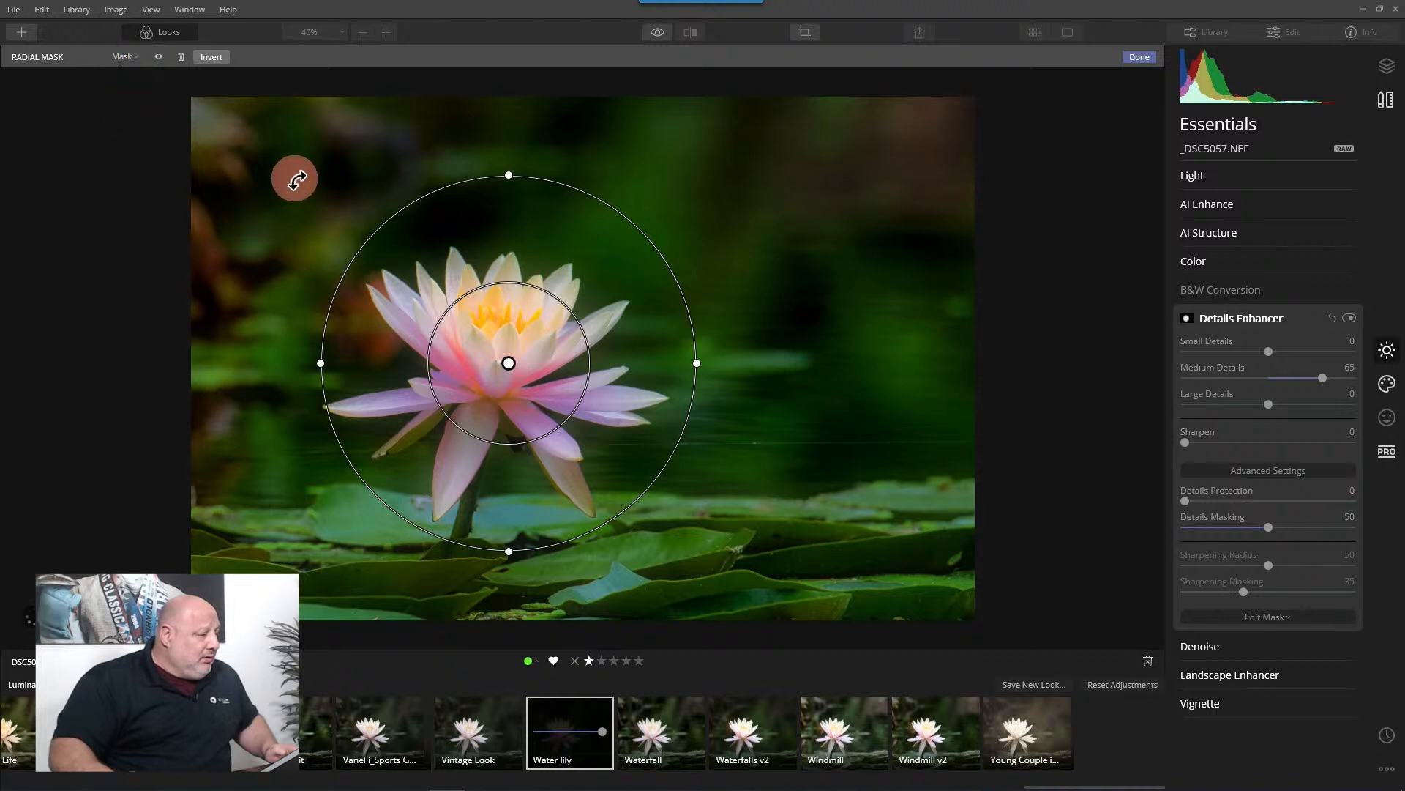
click(157, 56)
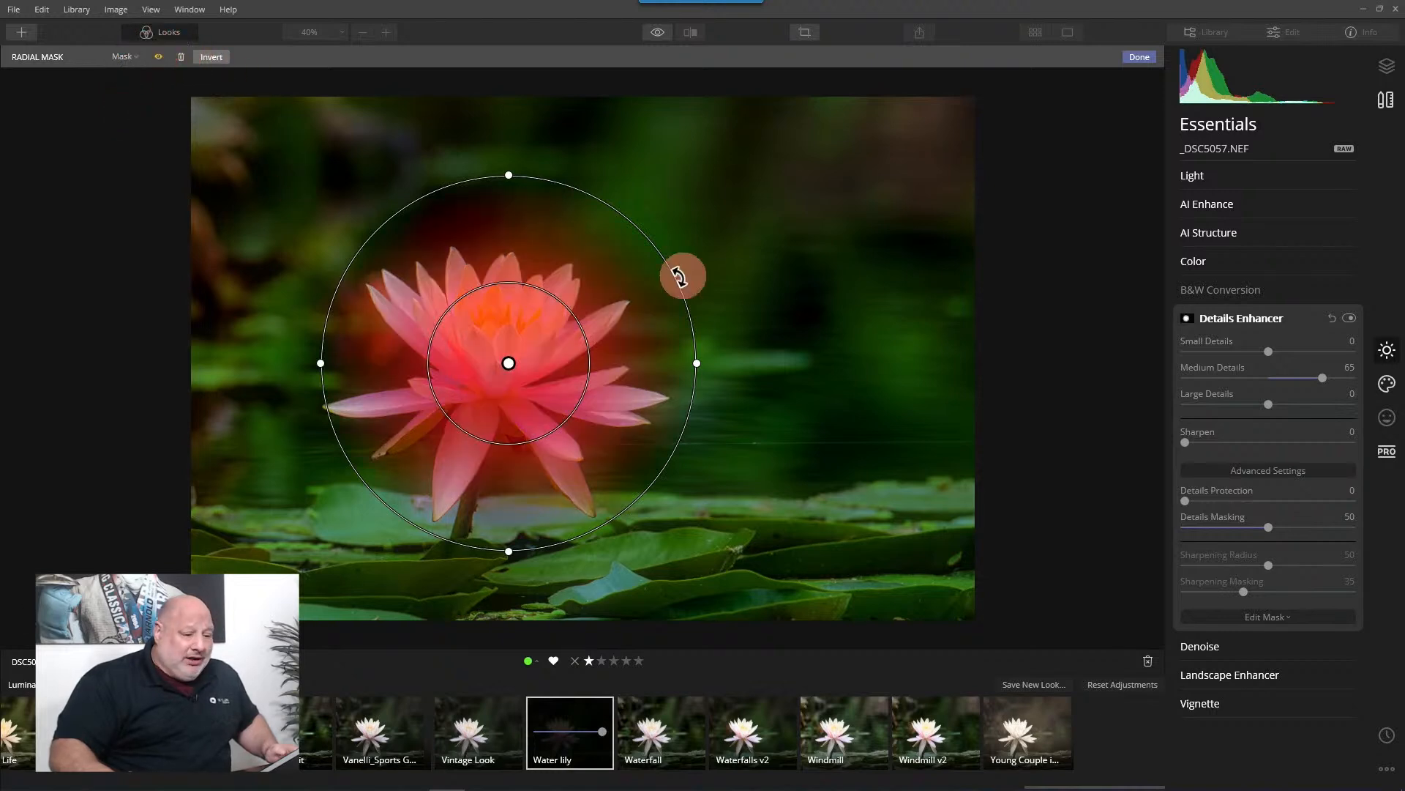
click(1139, 58)
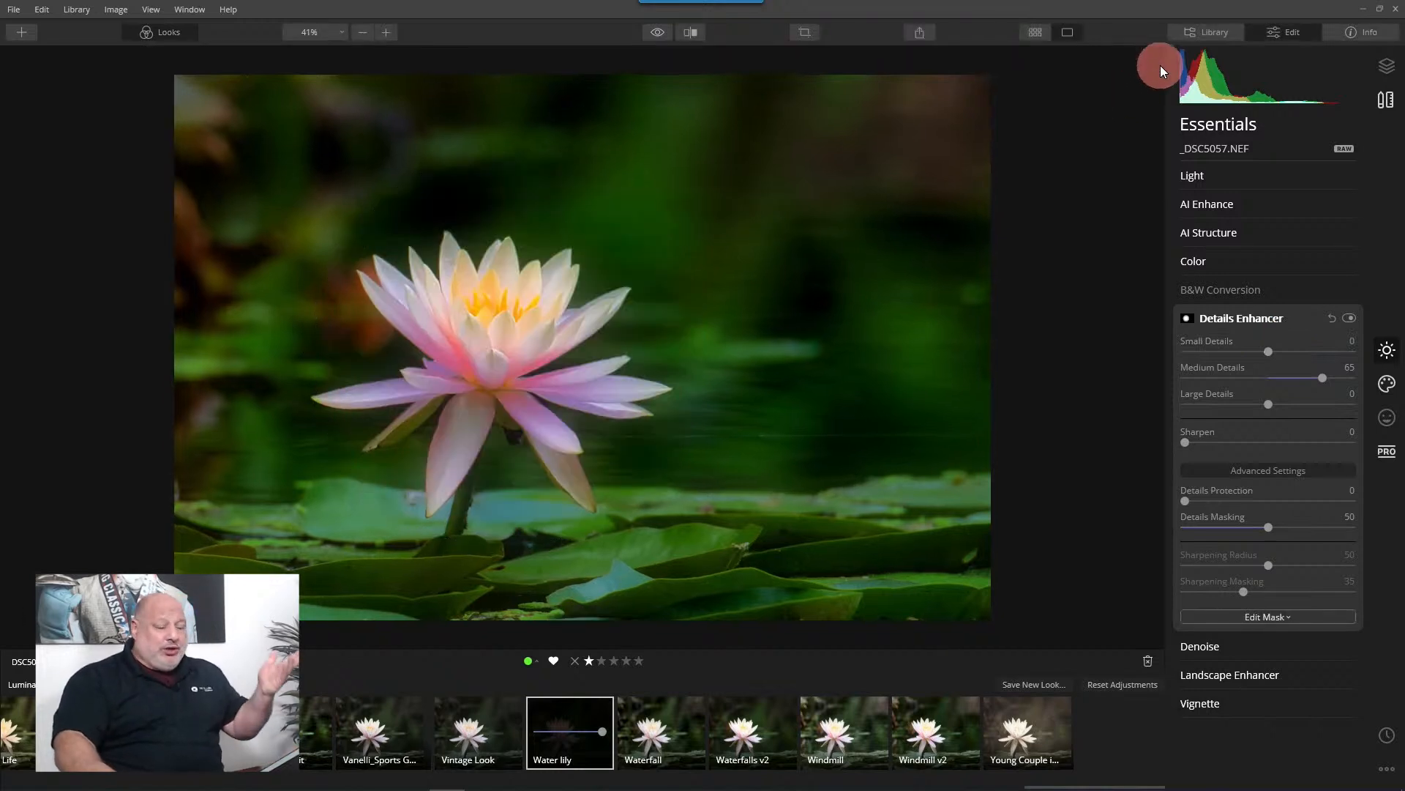
click(168, 31)
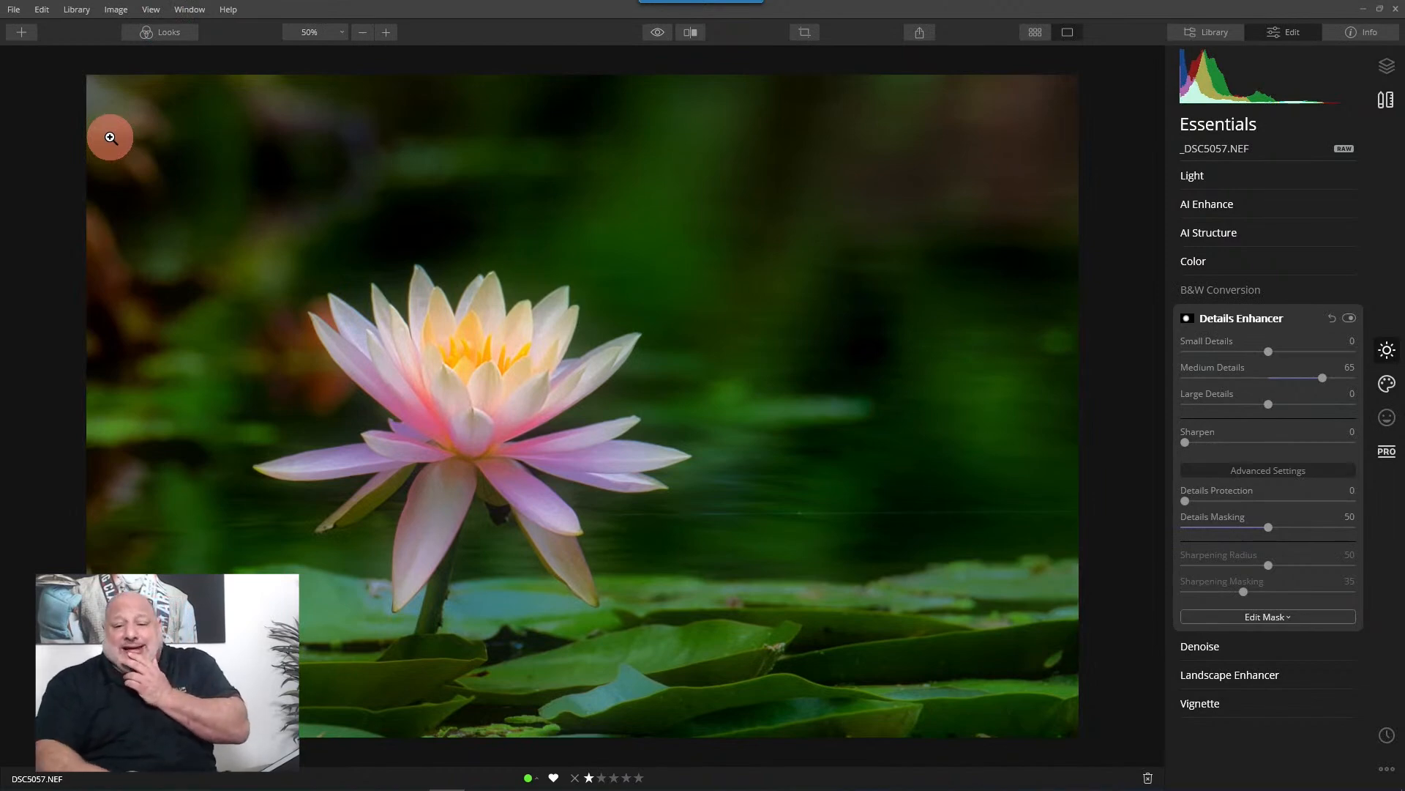